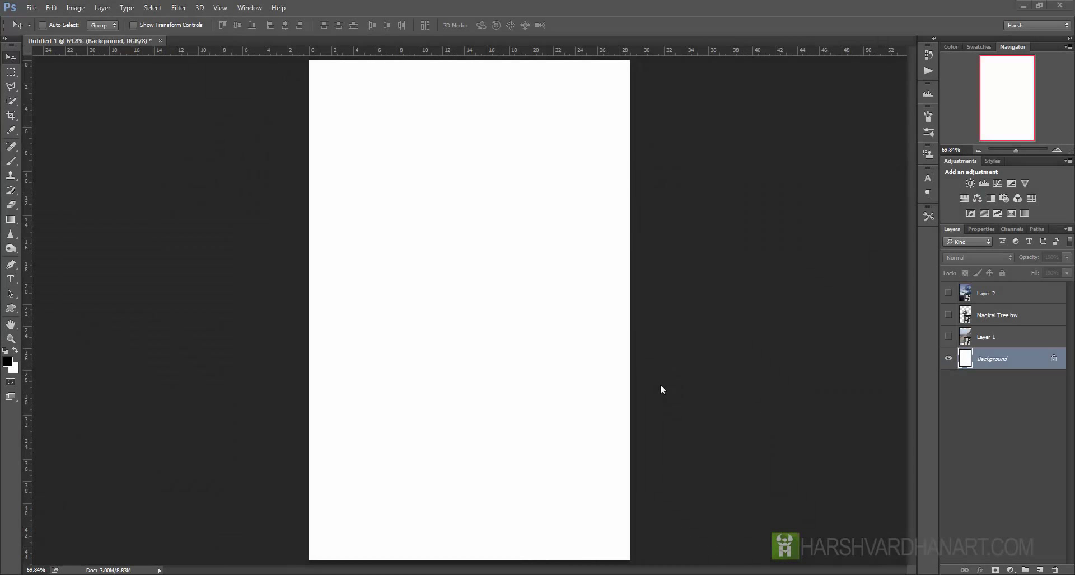
- Preview the road, magical tree and sunset sky layers by toggling their visibility, and leave all three hidden
left_click(948, 337)
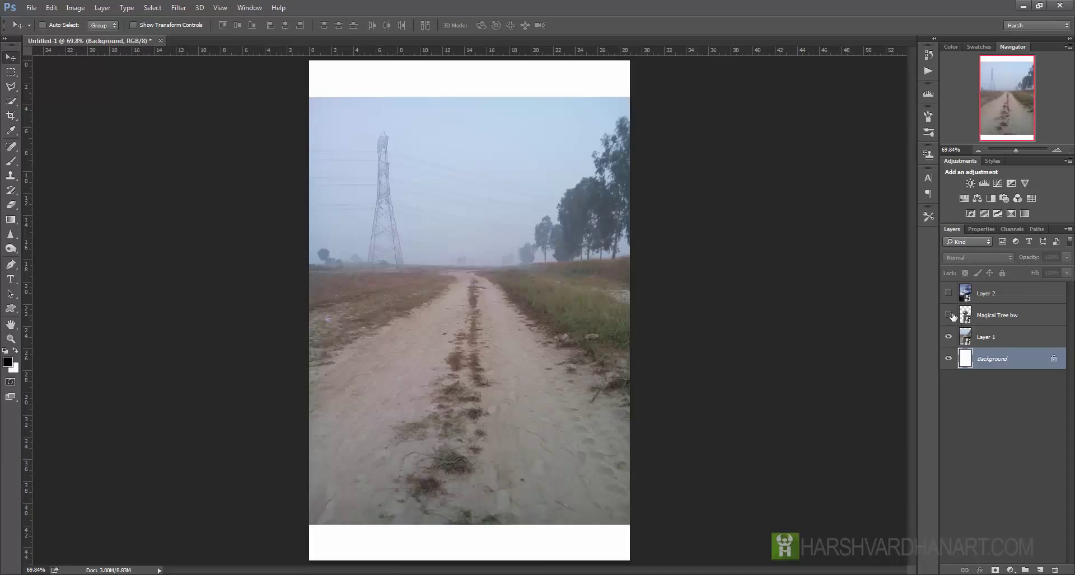
left_click(948, 315)
left_click(949, 293)
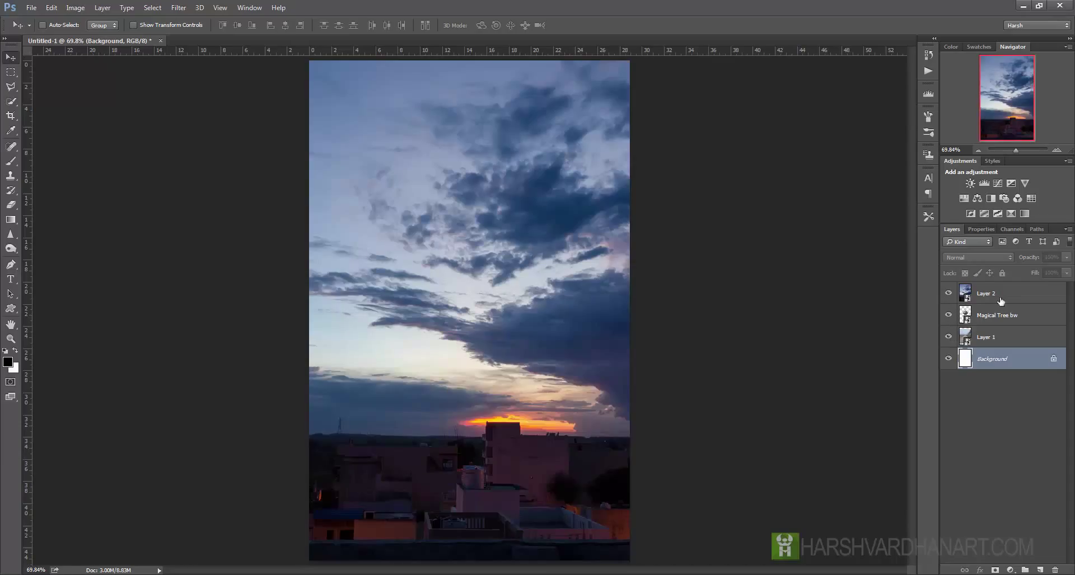
left_click(948, 293)
left_click(948, 315)
left_click(949, 337)
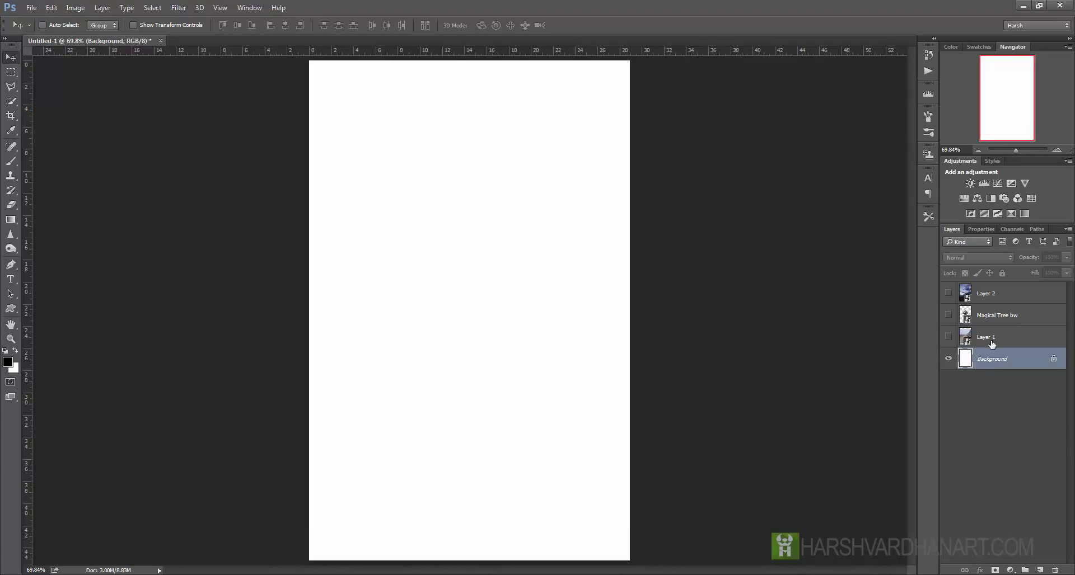
left_click(990, 344)
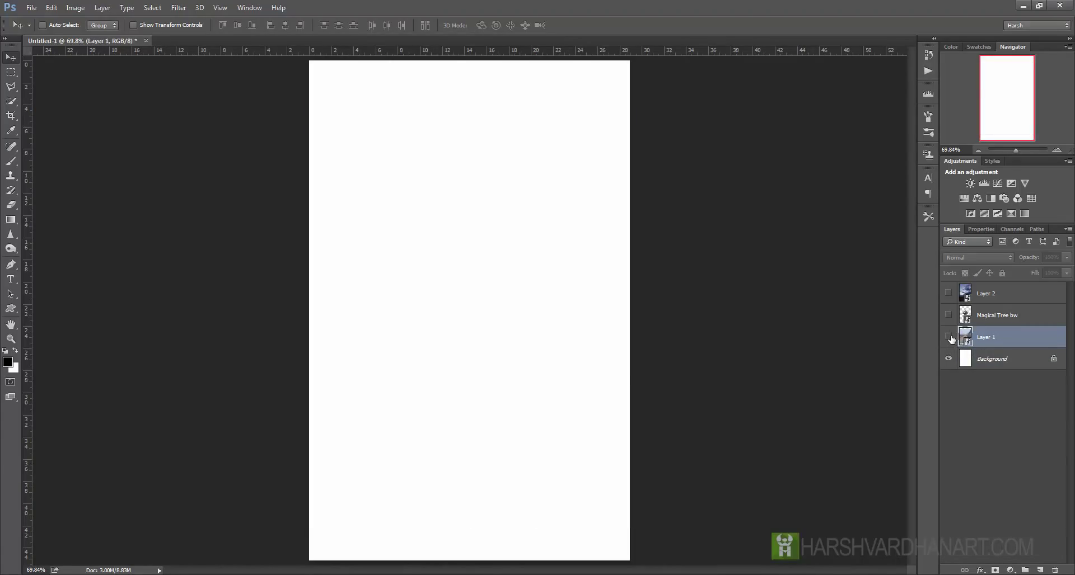
left_click(948, 337)
left_click(948, 315)
left_click(948, 293)
left_click(948, 315)
left_click(948, 293)
left_click(949, 337)
- Check the document's image size and invert the white Background layer to black
left_click(979, 361)
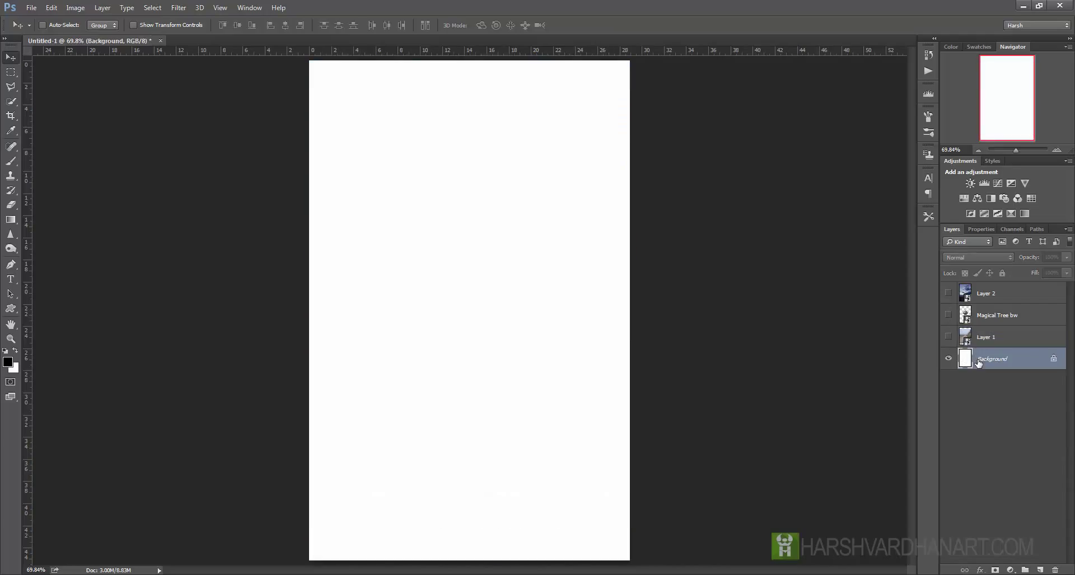
key("ctrl+alt+i")
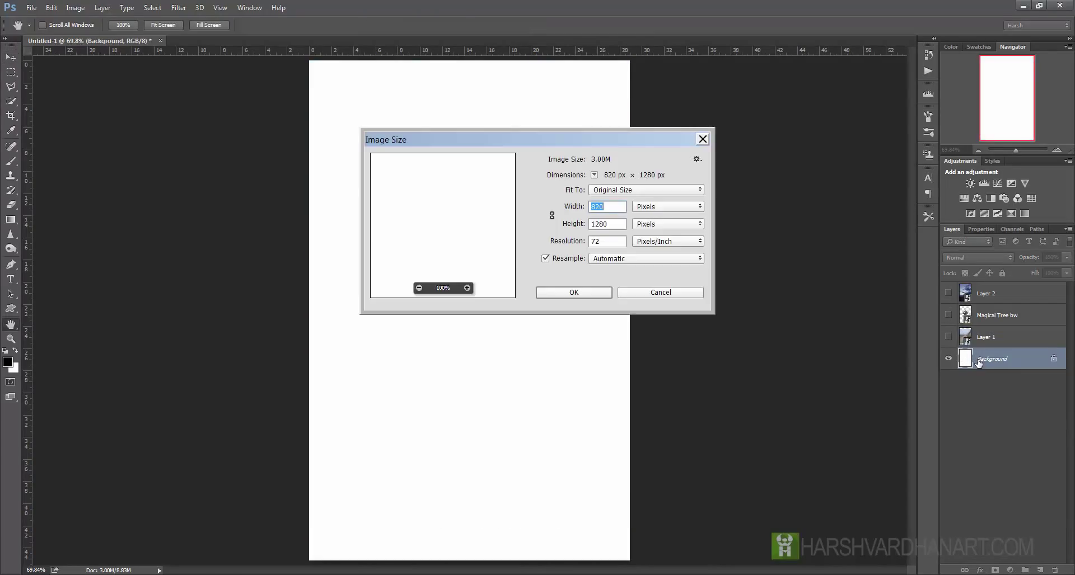
key("Escape")
key("ctrl+i")
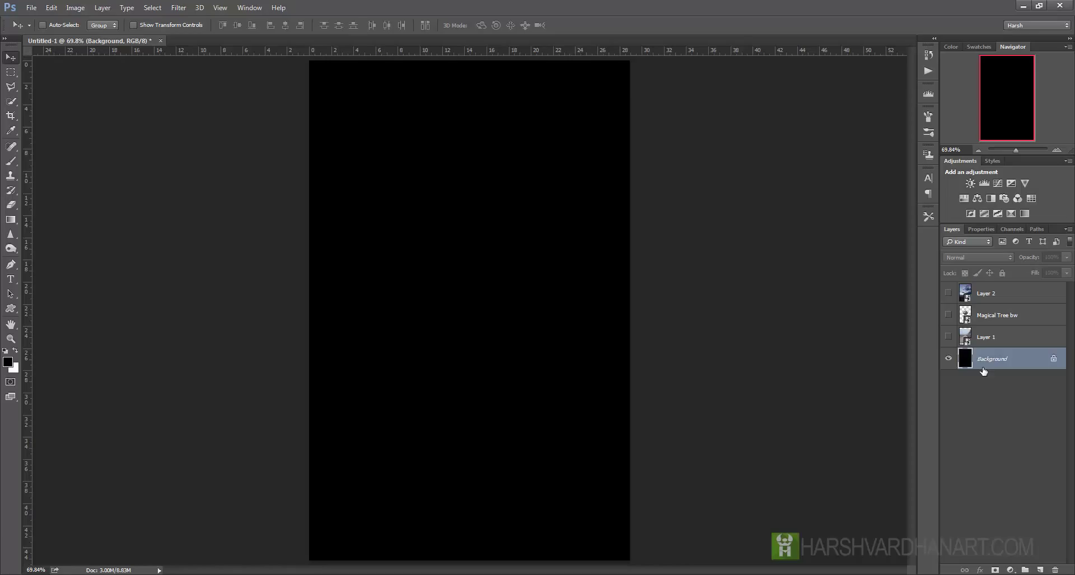
- Show Layer 1 and move the road photo down until its lower edge meets the bottom of the canvas
left_click(948, 337)
left_click(996, 337)
left_click_drag(513, 286, 520, 368)
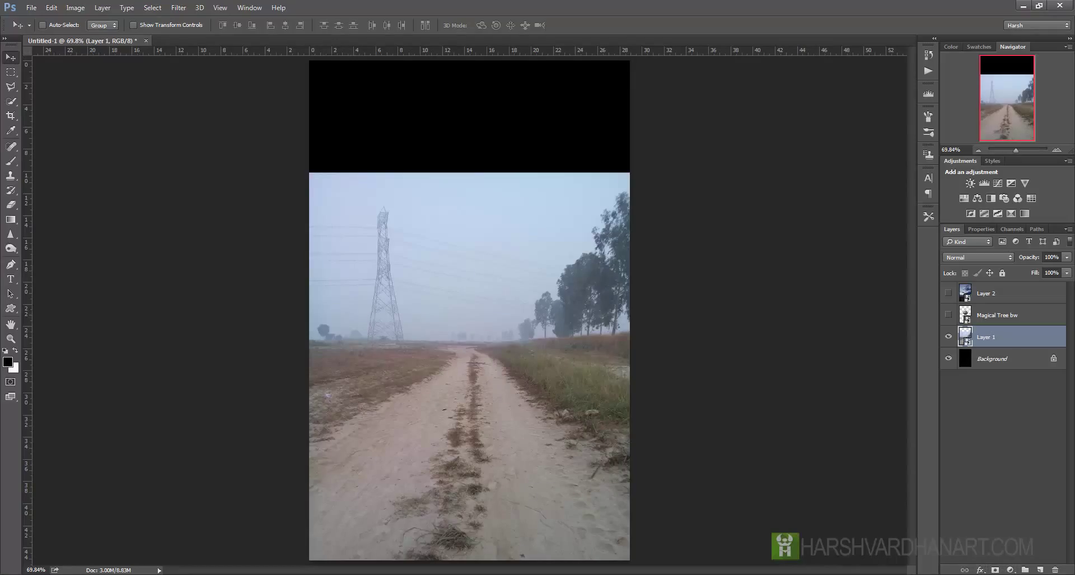
- Add a layer mask to Layer 1 and make a full-width rectangular selection from the canvas top down to just above the horizon
left_click(999, 571)
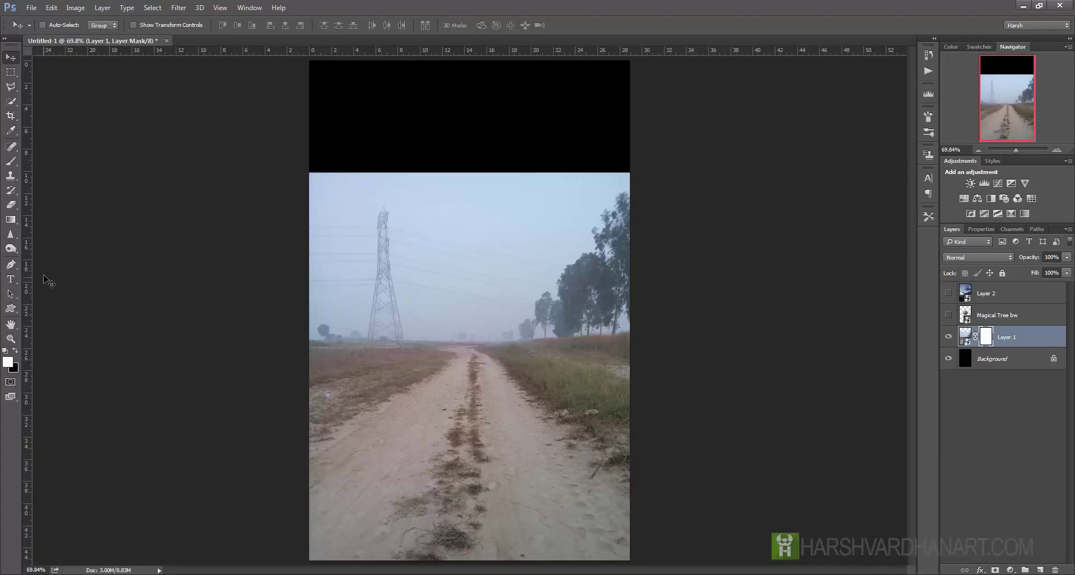
left_click(10, 73)
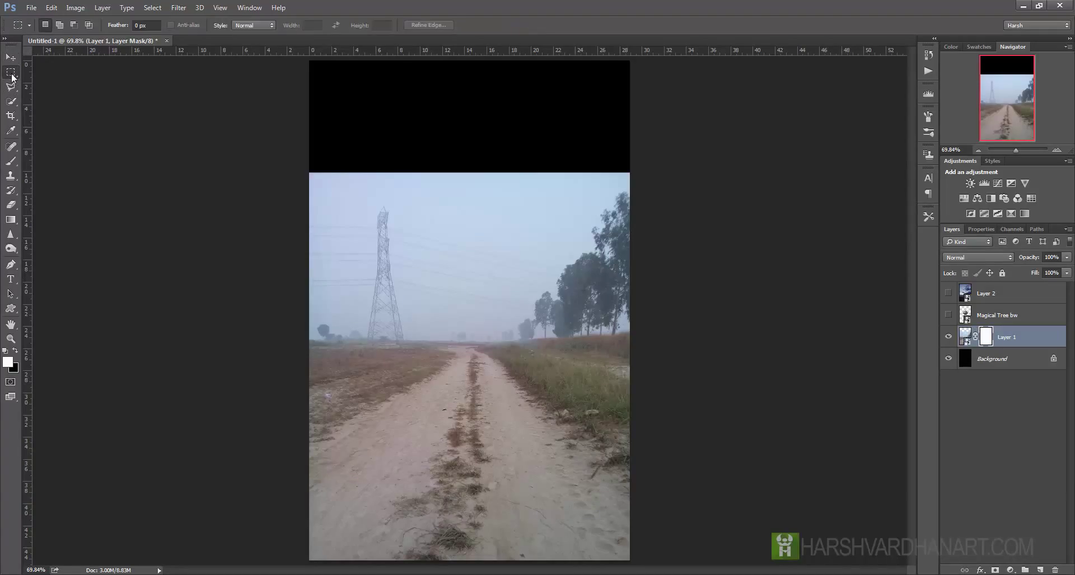
right_click(11, 77)
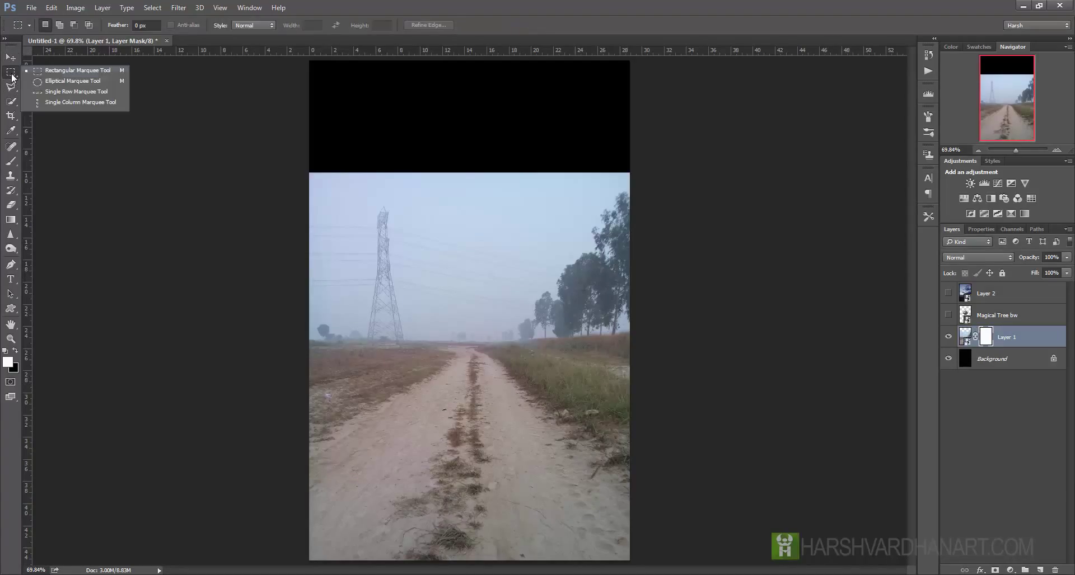
left_click(59, 74)
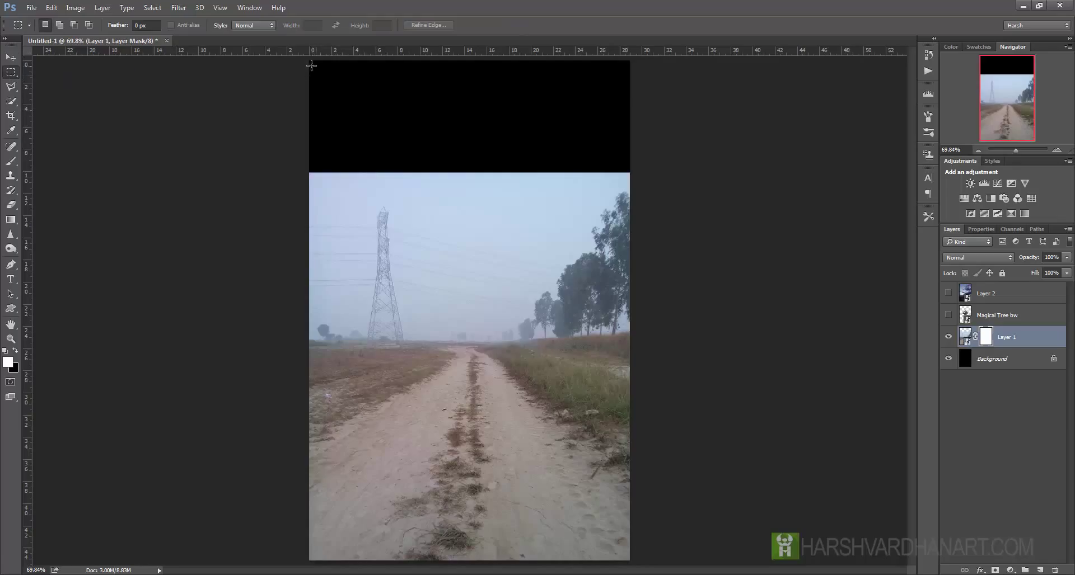
left_click_drag(311, 62, 298, 199)
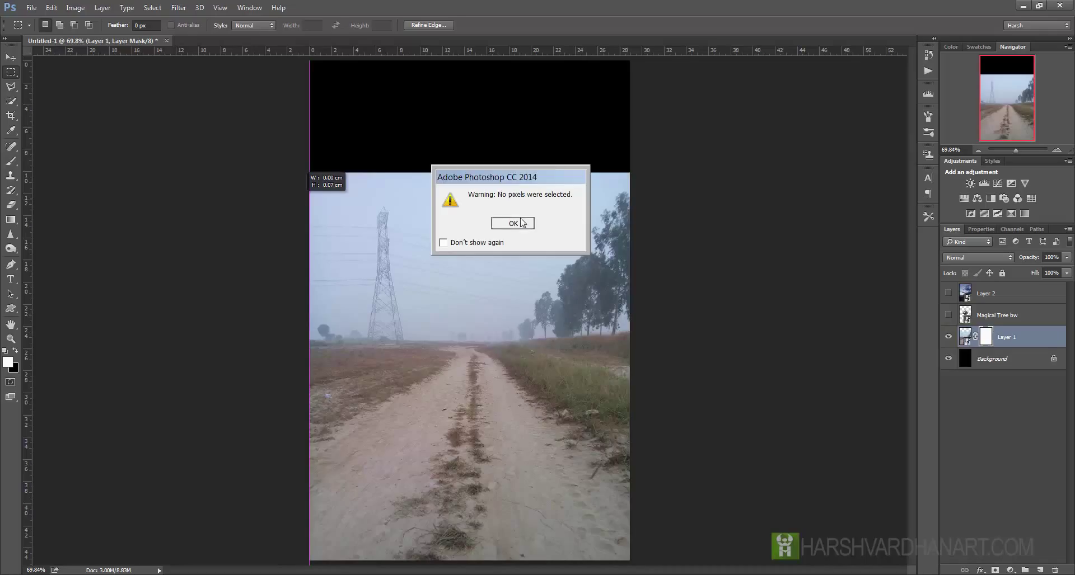
left_click(522, 223)
left_click_drag(292, 64, 648, 333)
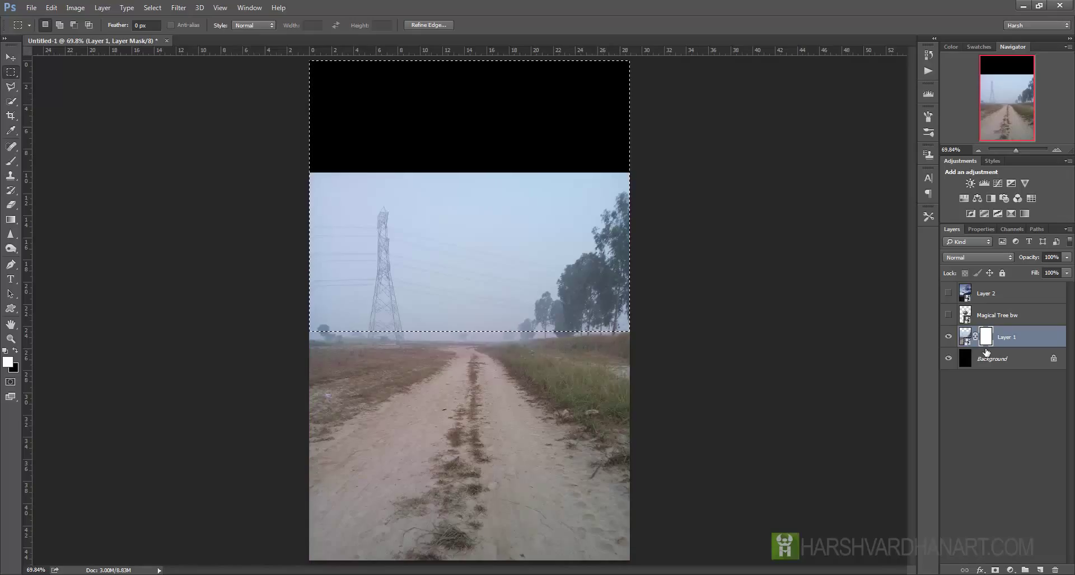
- Fill the selected area of Layer 1's mask with black to hide the photo's sky, and clear the selection
key("Delete")
left_click(952, 338)
left_click(949, 337)
left_click(964, 338)
key("ctrl+d")
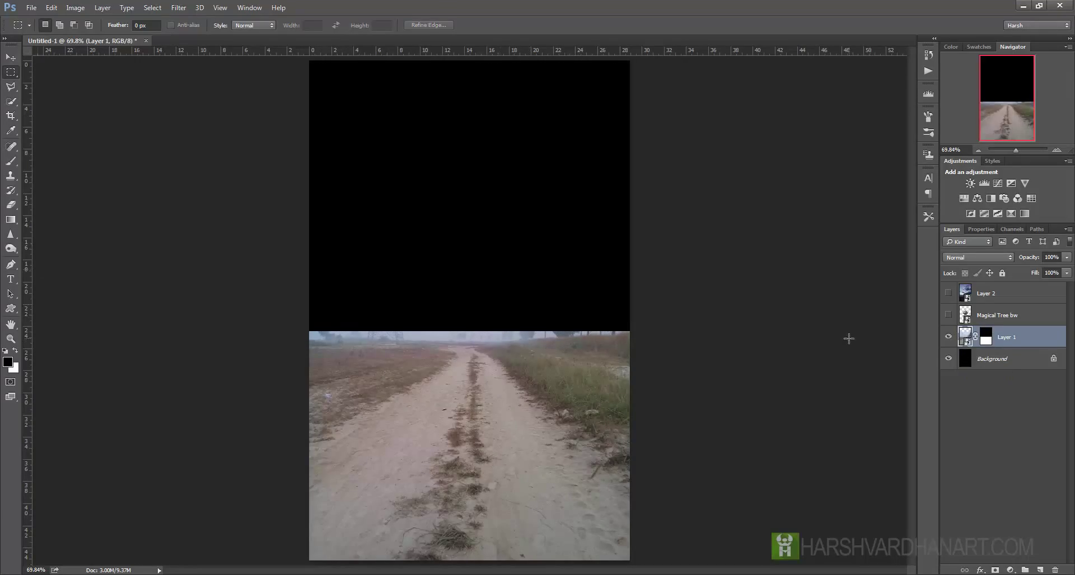
- Soften the road photo's horizon by painting black straight across Layer 1's mask with the Brush at 100% opacity
left_click(986, 337)
key("x")
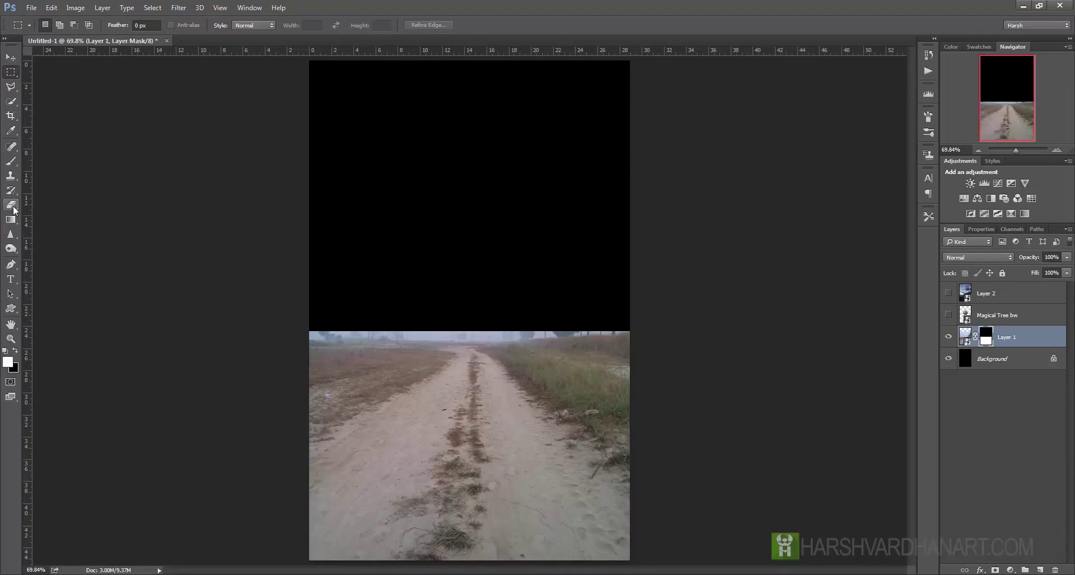
left_click(11, 162)
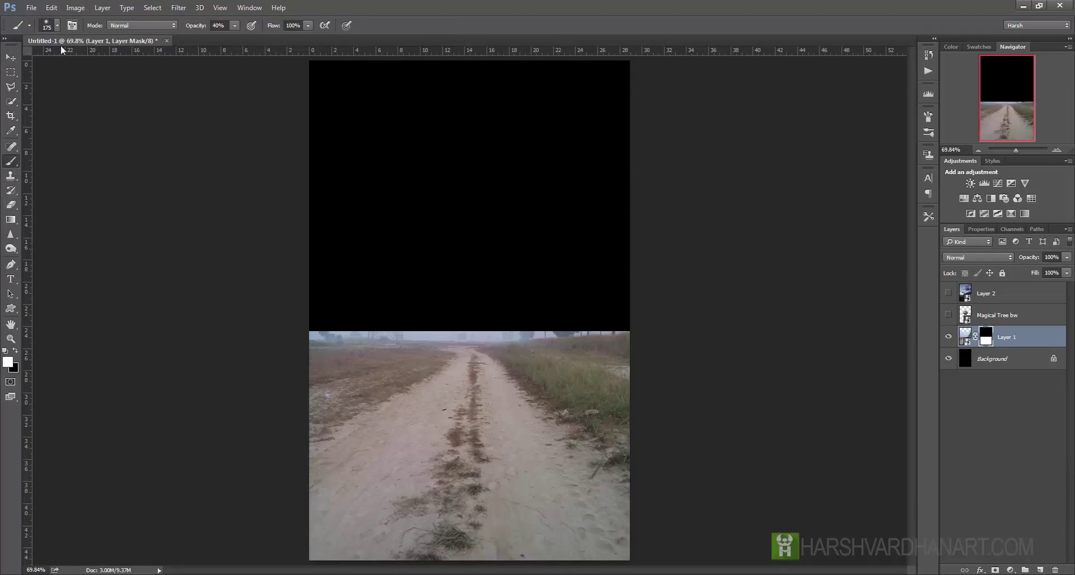
left_click(235, 25)
mouse_move(233, 37)
left_mouse_down()
mouse_move(306, 46)
mouse_move(459, 18)
left_mouse_up()
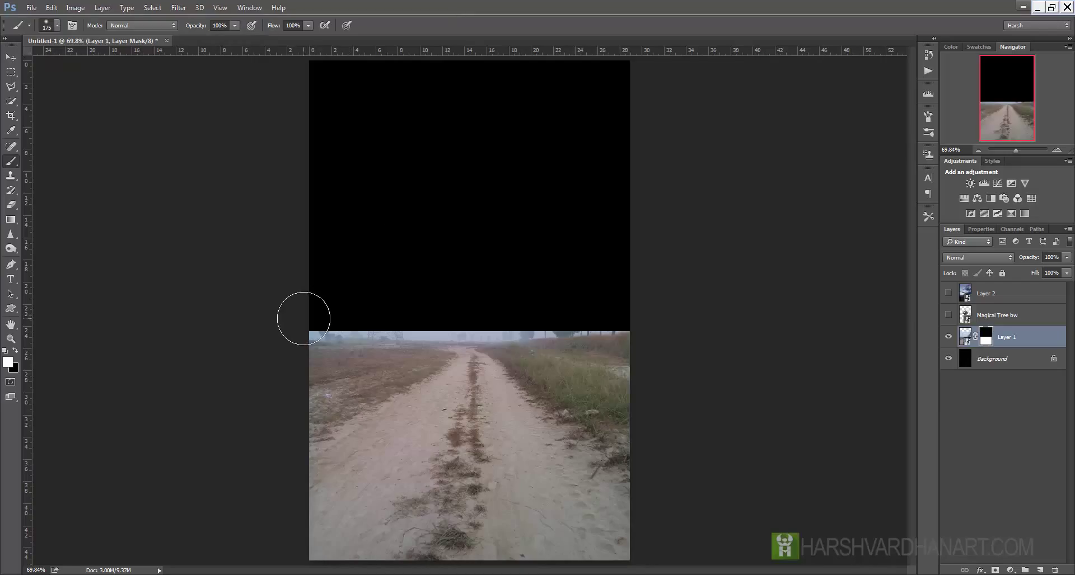
left_click(306, 313)
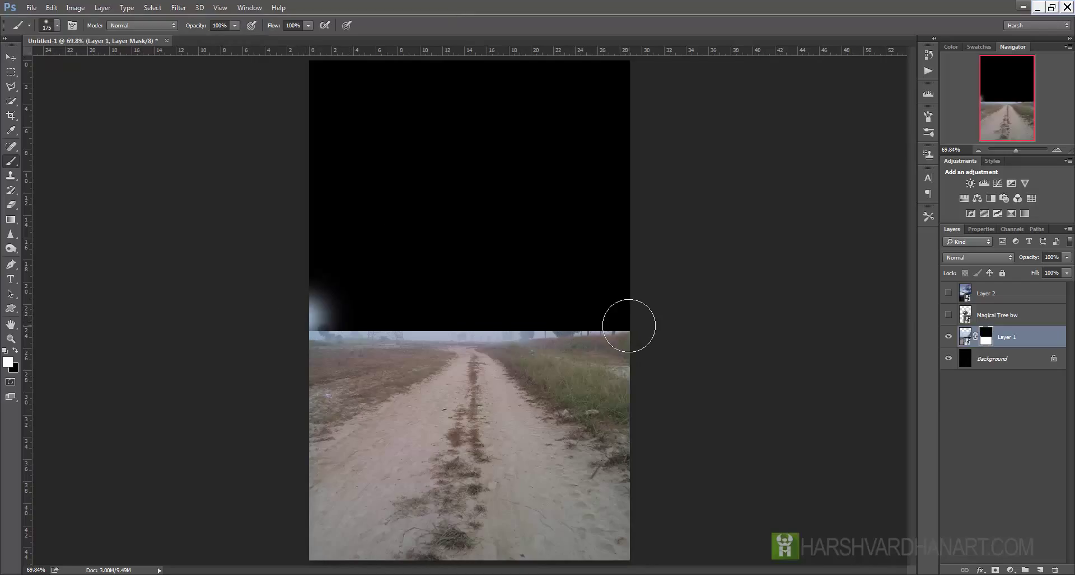
key("x")
key("ctrl+z")
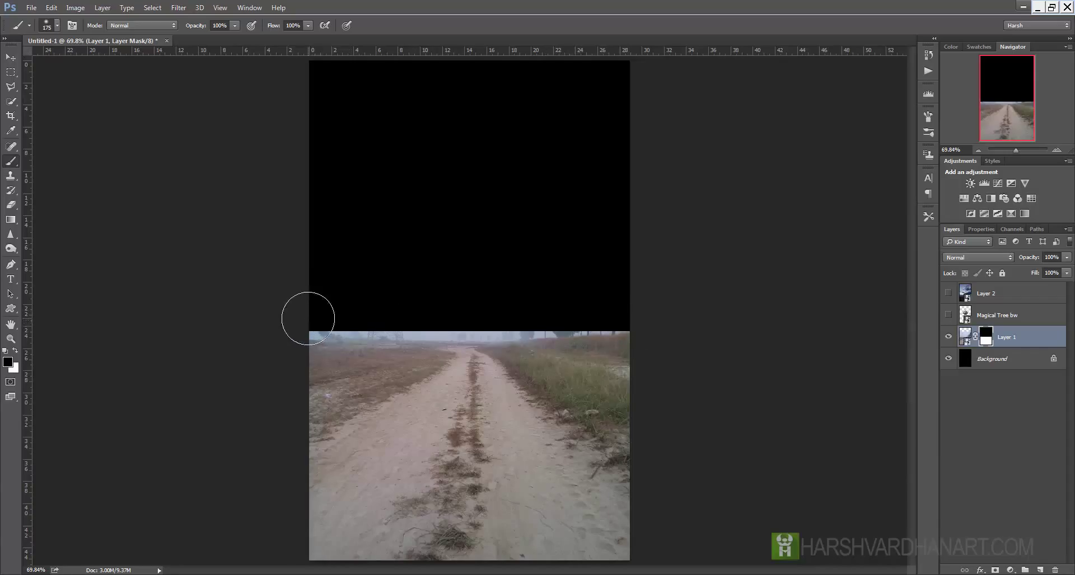
left_click(647, 313, "shift")
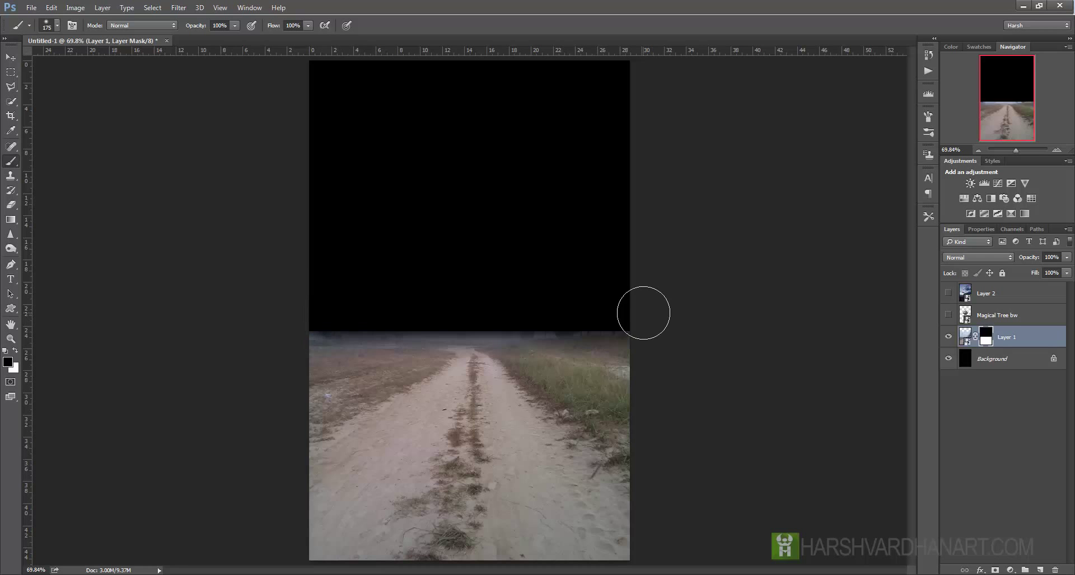
left_click(295, 312, "shift")
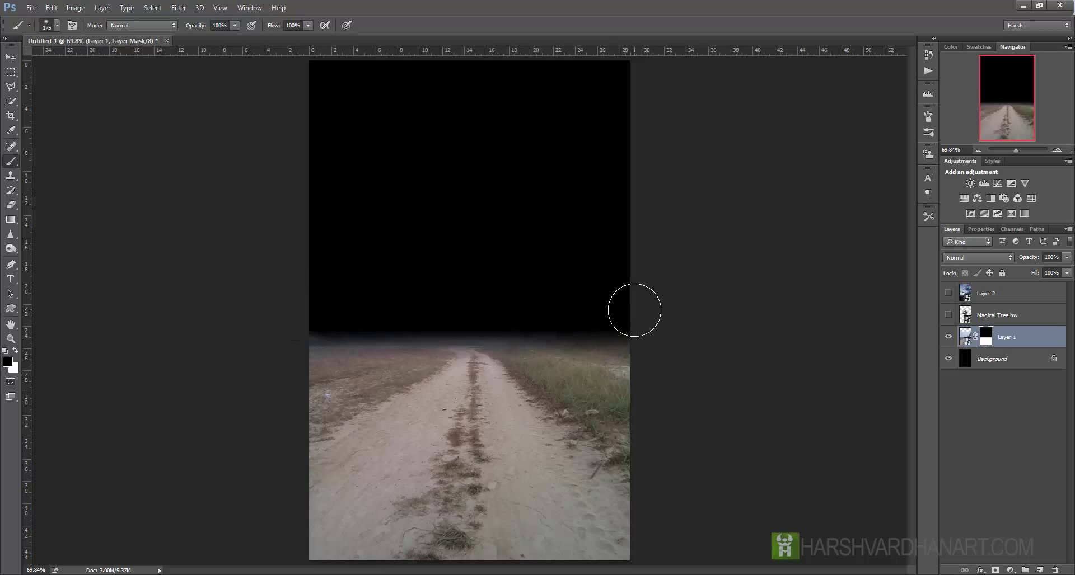
left_click(343, 312, "shift")
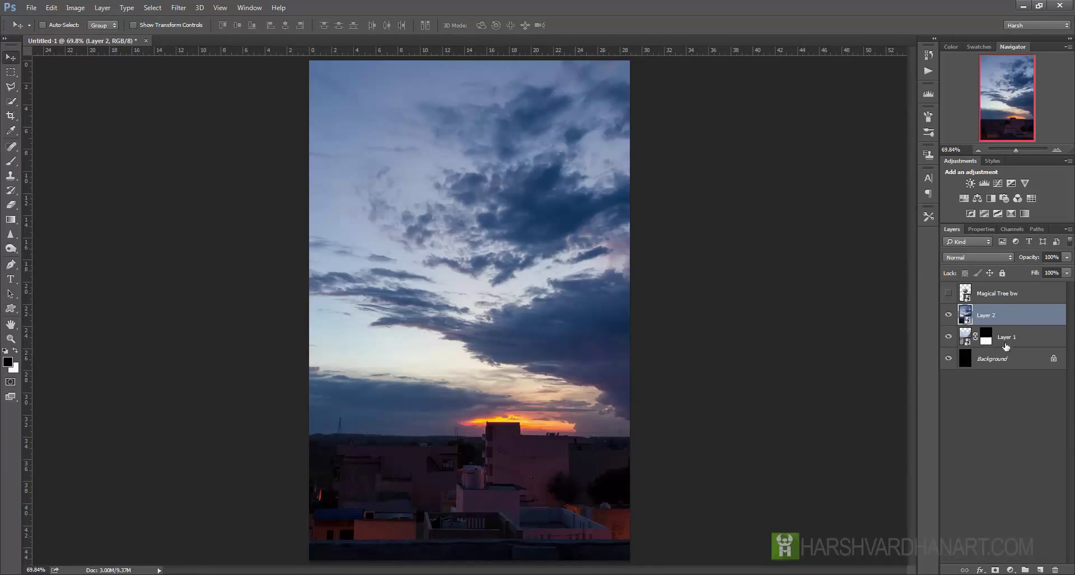
left_click(963, 339)
left_click(963, 316)
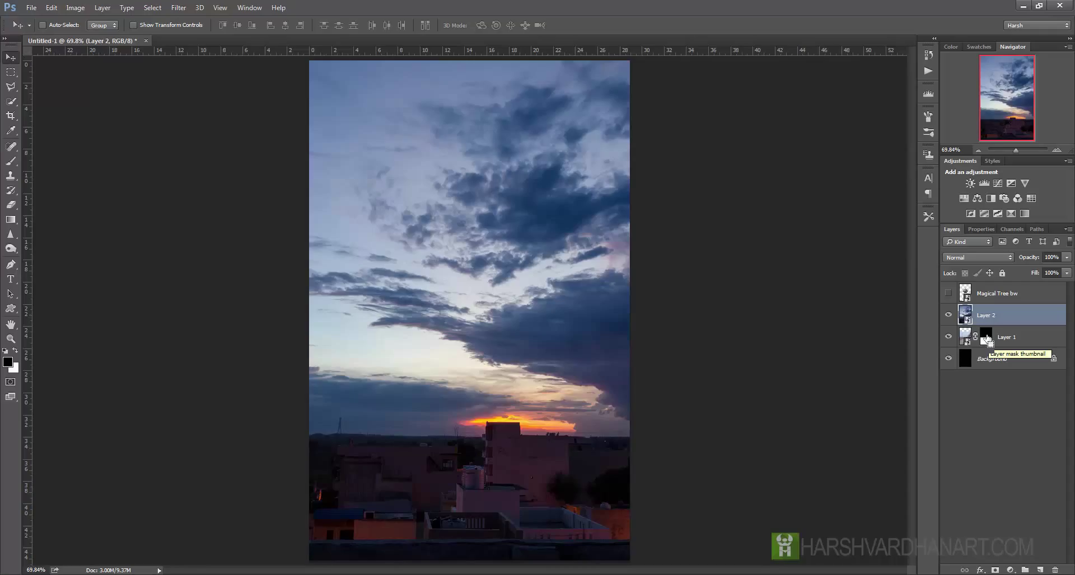
left_click(989, 341, "ctrl")
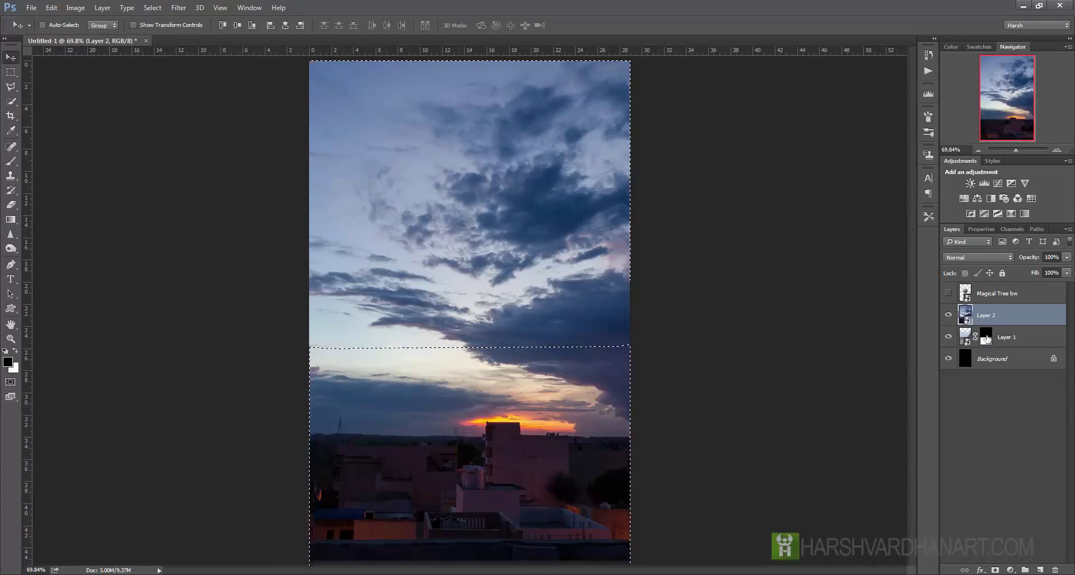
key("ctrl+d")
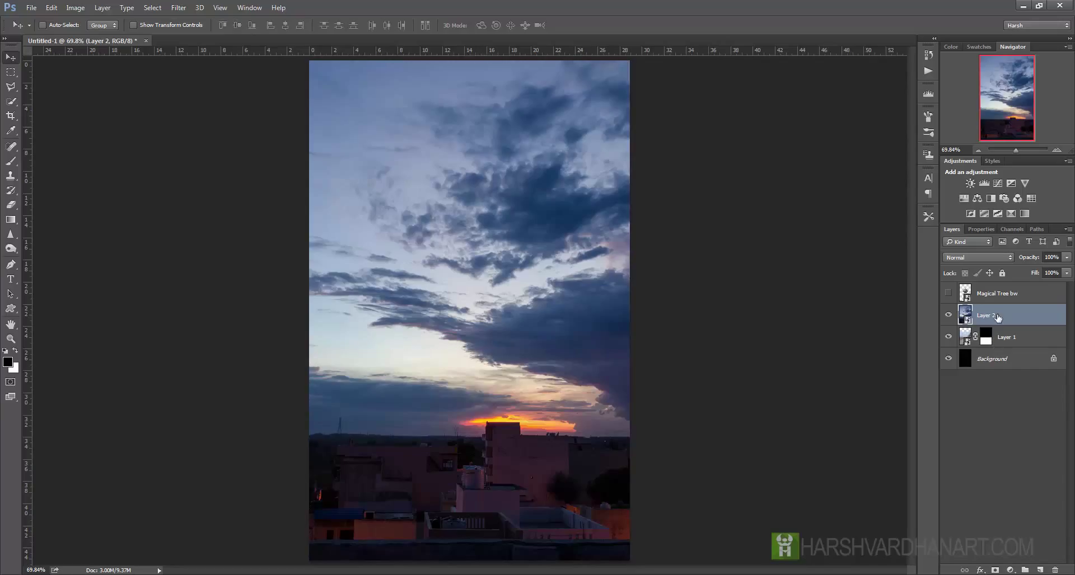
- Add a mask to Layer 2 and fill a full-width rectangle from just below the road's horizon to the canvas bottom with black
left_click(996, 570)
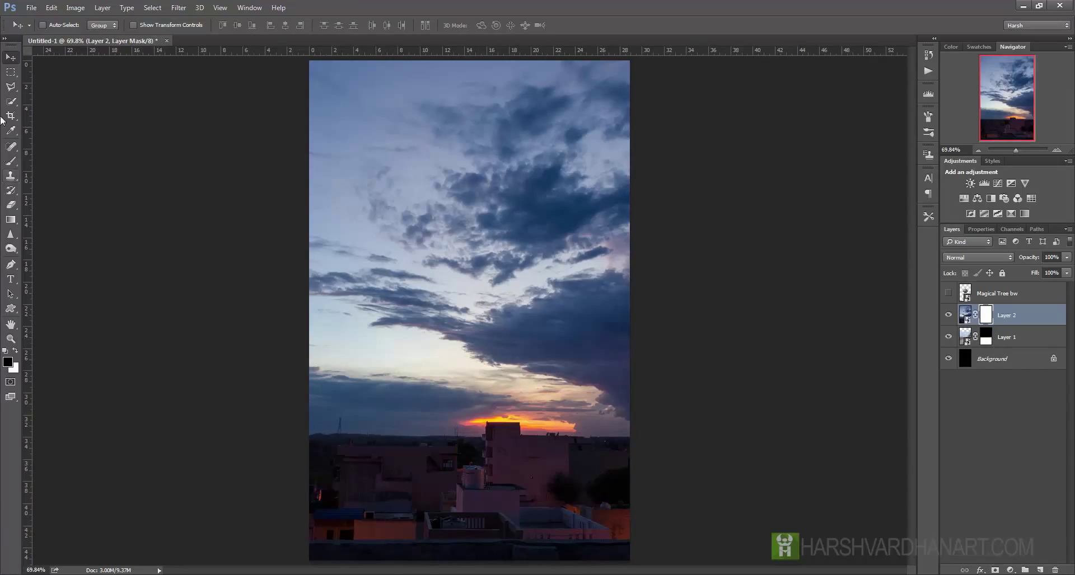
left_click(11, 71)
left_click_drag(308, 362, 644, 568)
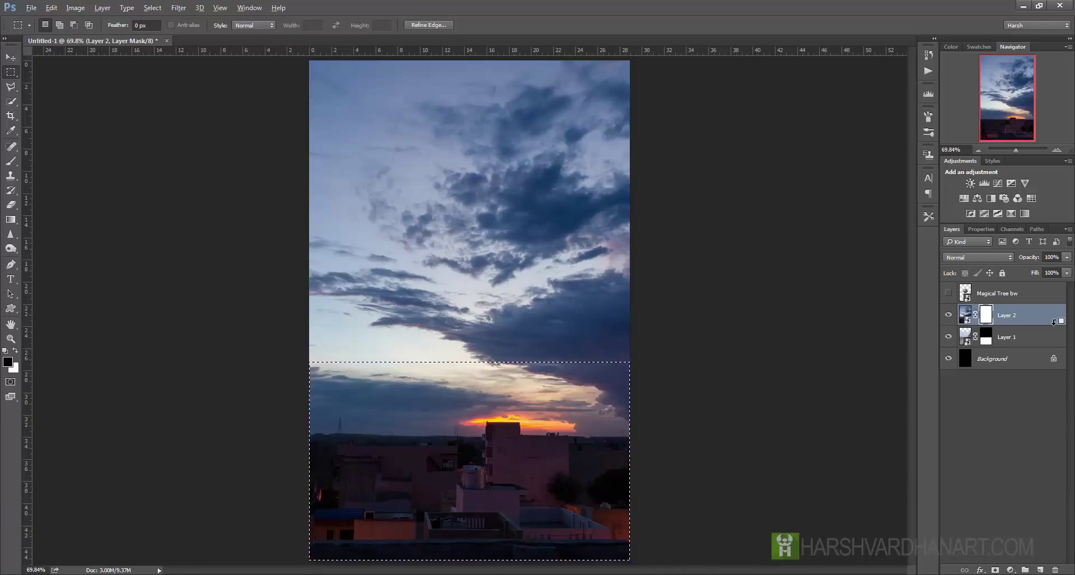
key("alt+BackSpace")
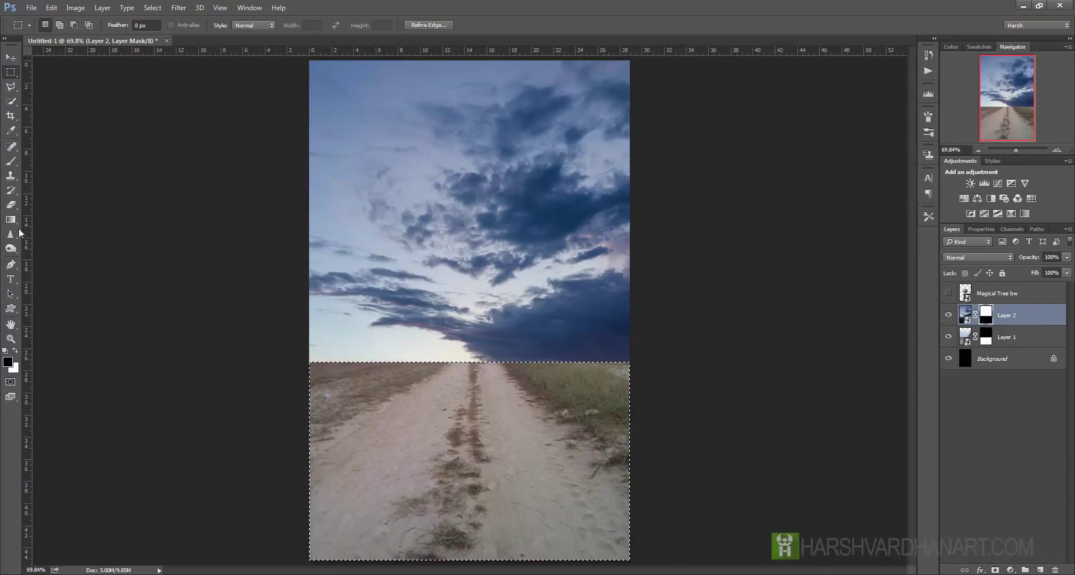
key("ctrl+d")
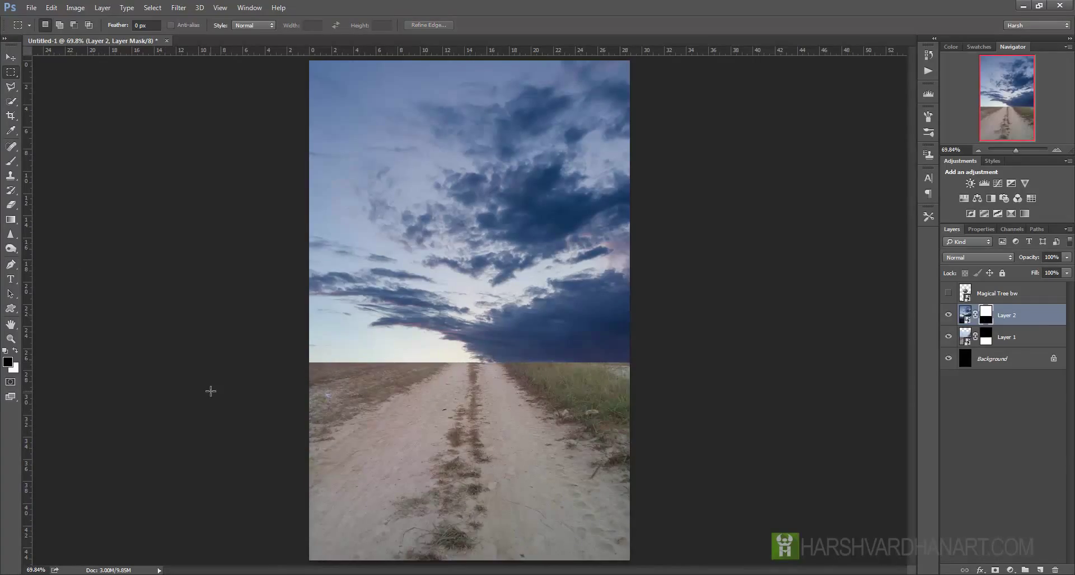
- Paint black along the horizon on Layer 2's mask with the Brush to blend the sky into the road photo
left_click(11, 162)
mouse_move(300, 360)
left_mouse_down()
mouse_move(652, 377)
mouse_move(610, 365)
mouse_move(283, 367)
left_mouse_up()
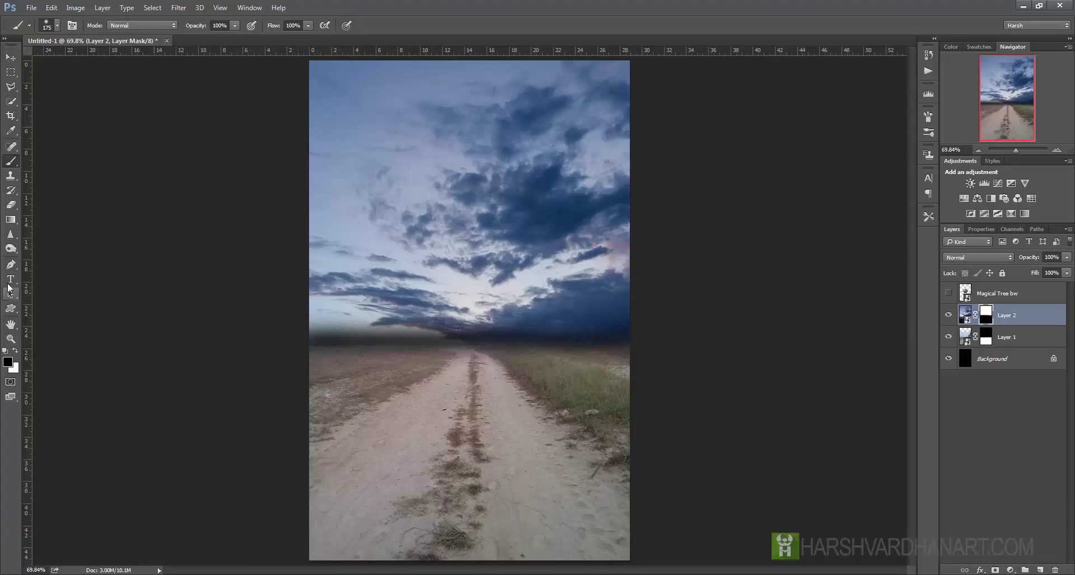
- Set the Gradient tool to the Foreground to Background preset
left_click(10, 219)
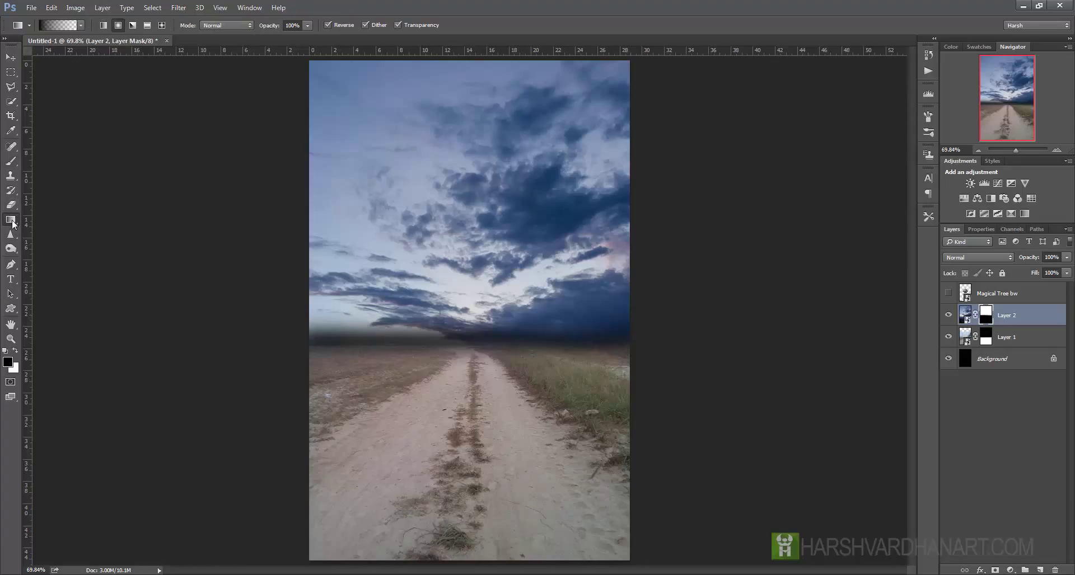
left_click(52, 23)
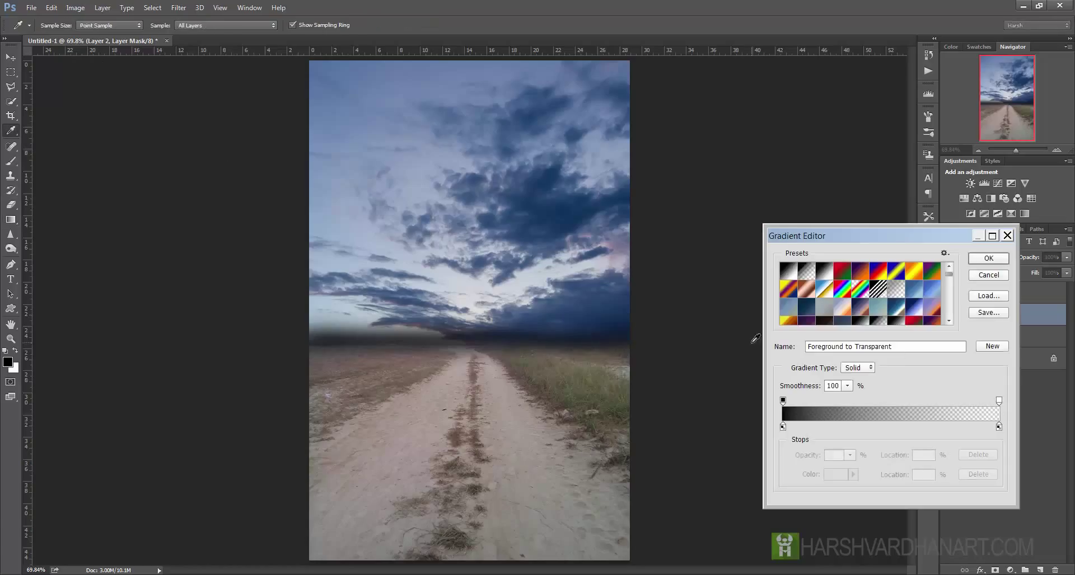
left_click(795, 273)
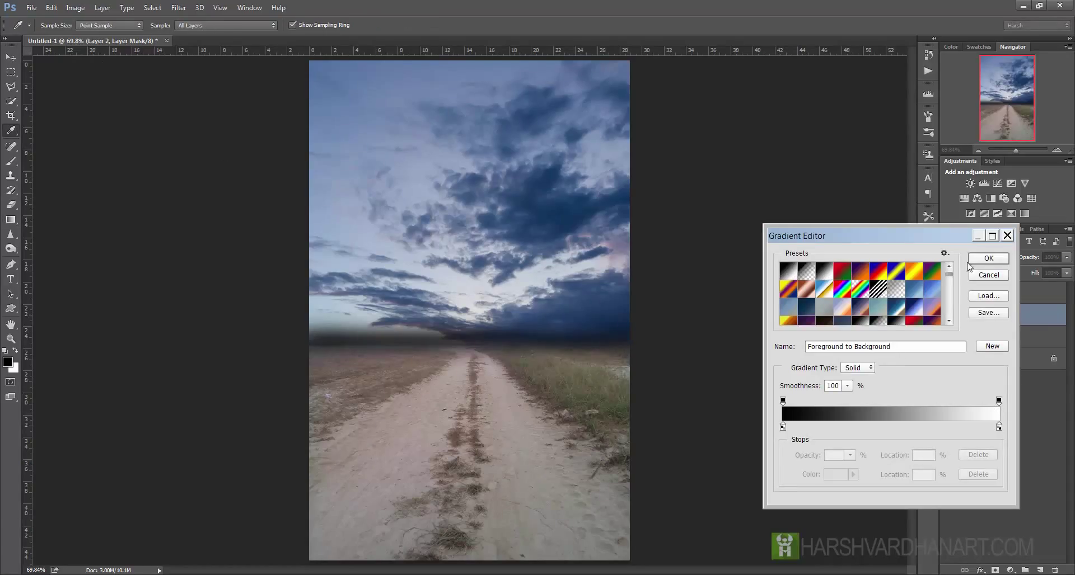
left_click(988, 258)
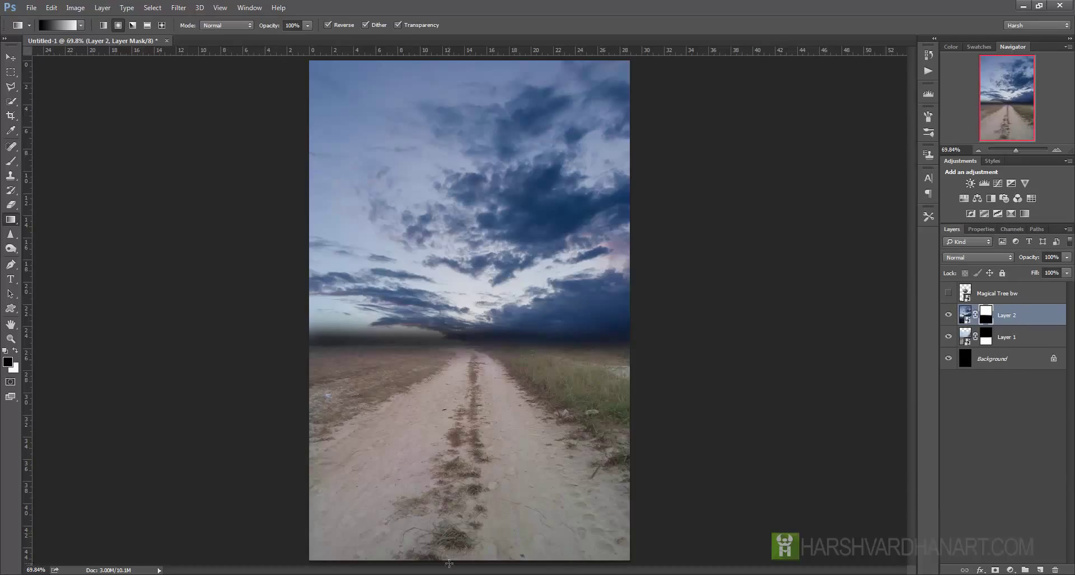
- Try a reversed radial gradient on Layer 2's mask, and turn off the gradient's Reverse option
left_click_drag(483, 467, 481, 313)
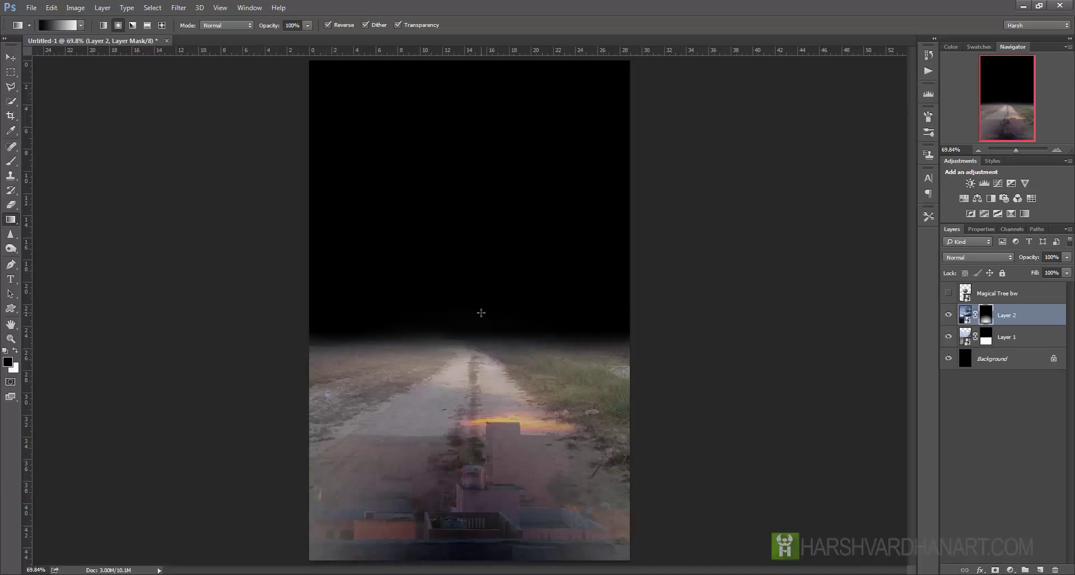
left_click(327, 24)
left_click_drag(469, 350, 470, 322)
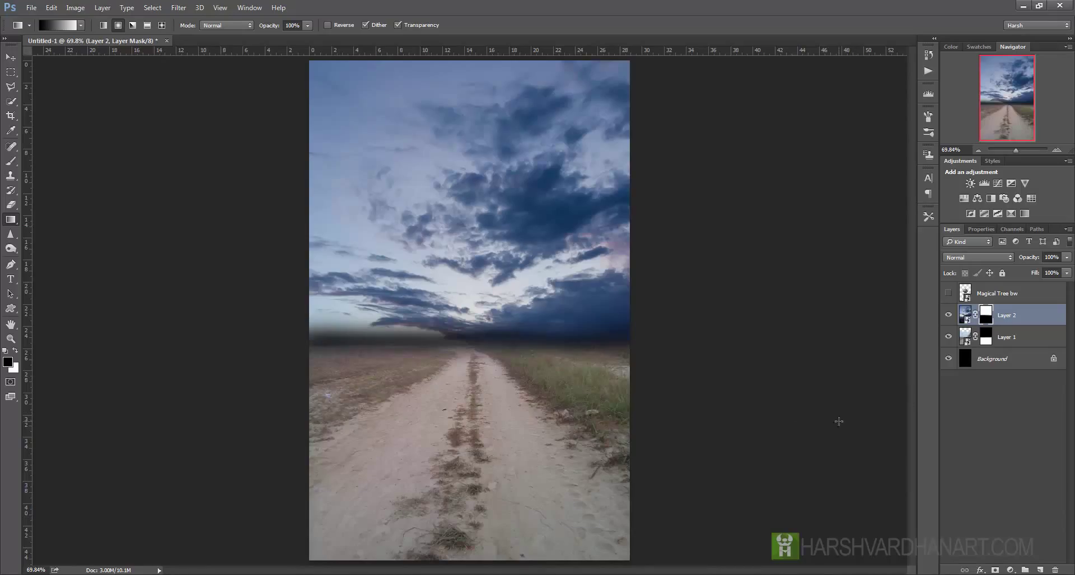
left_click_drag(464, 564, 469, 318)
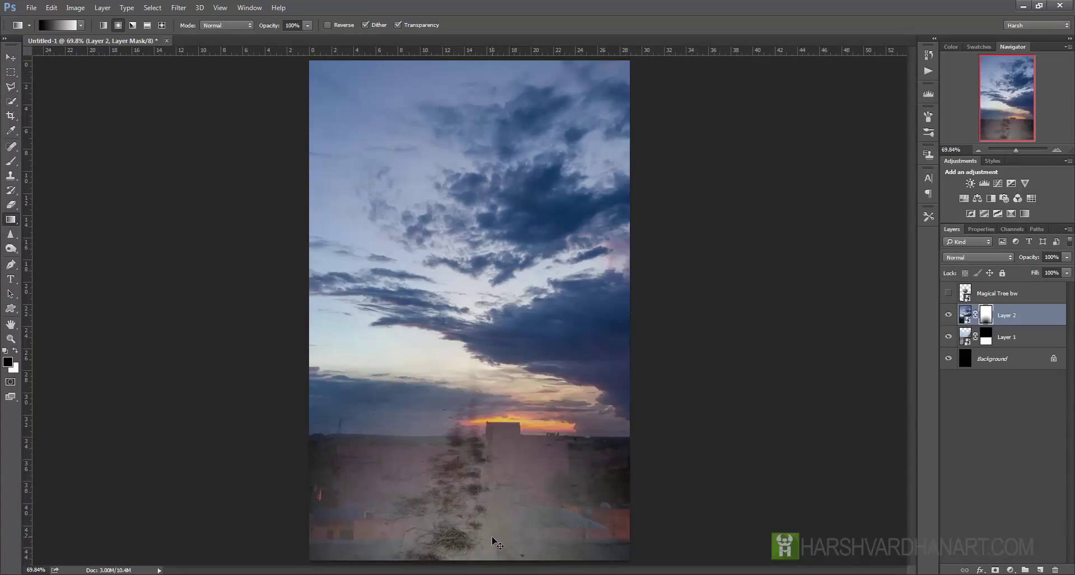
key("ctrl+z")
key("x")
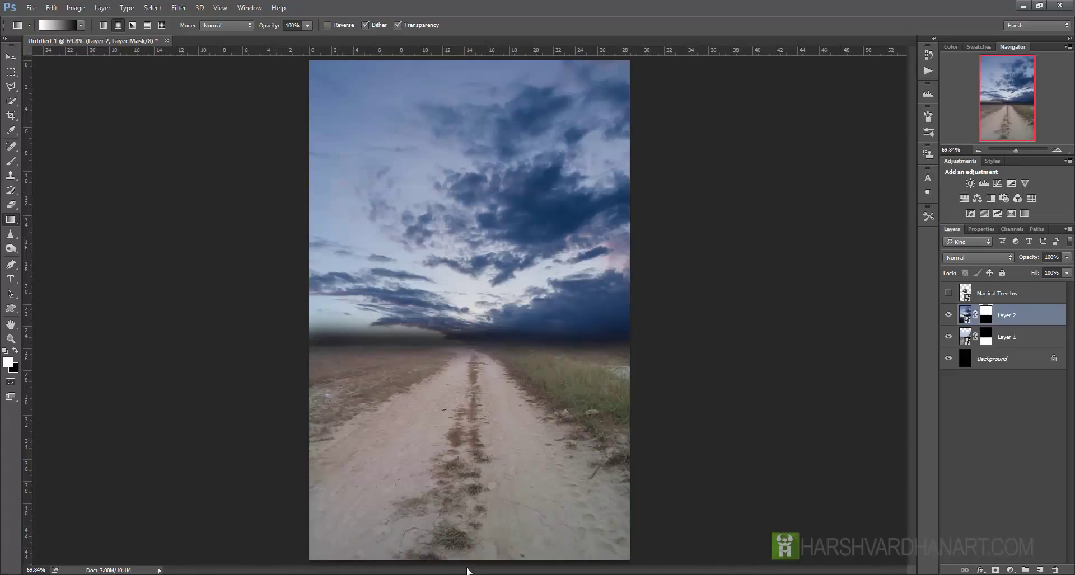
left_click_drag(474, 562, 469, 167)
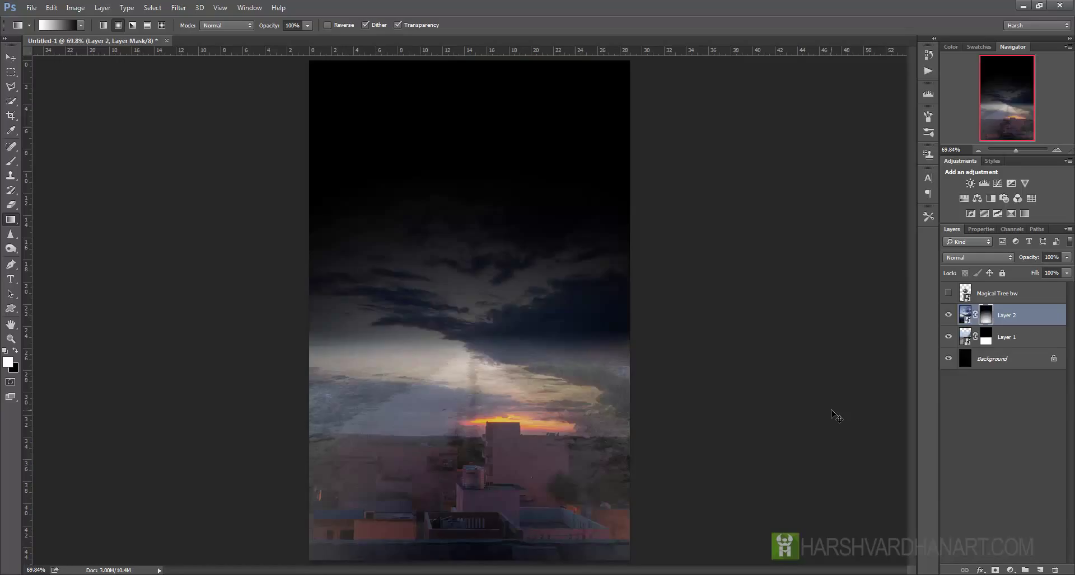
key("ctrl+z")
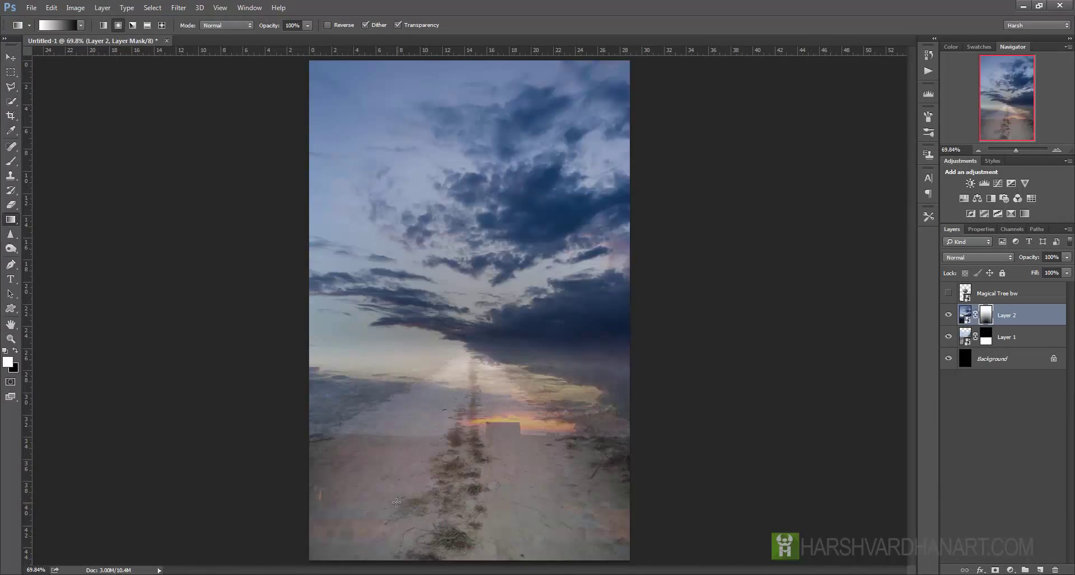
key("ctrl+z")
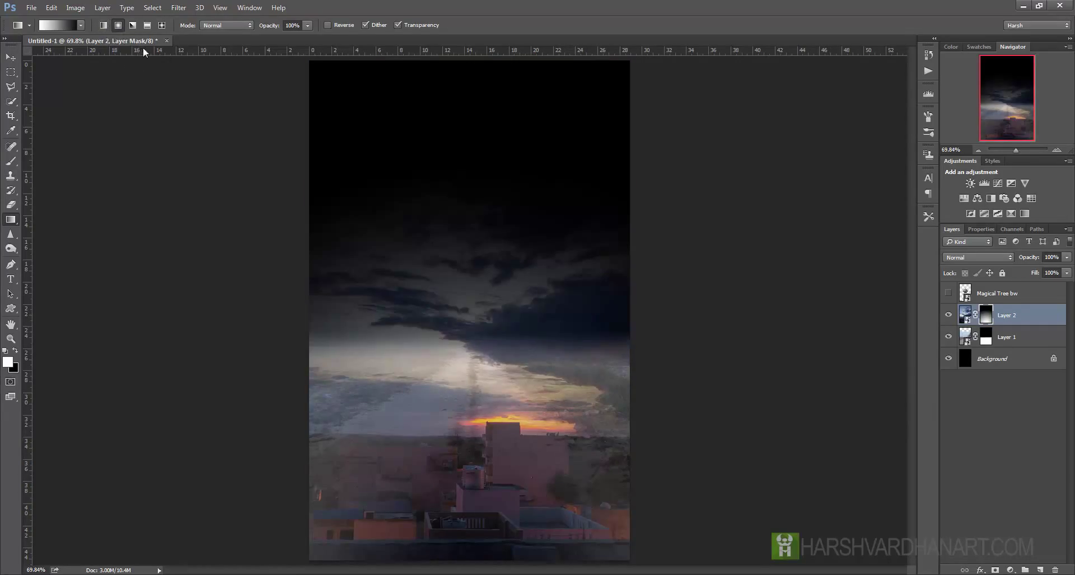
- Set the gradient type to linear and undo the radial gradients on Layer 2's mask
left_click_drag(134, 53, 134, 56)
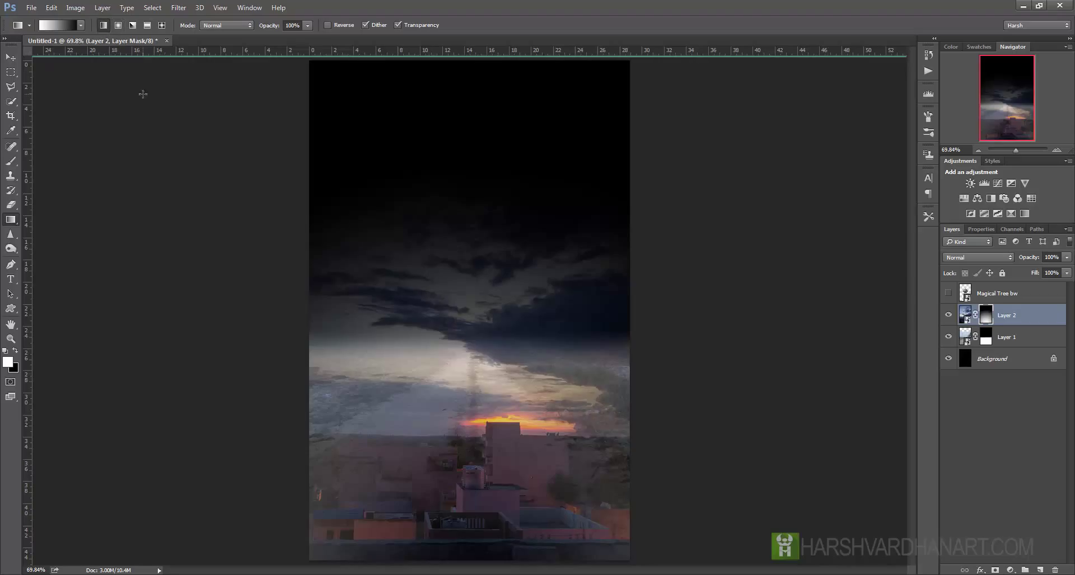
key("ctrl+z")
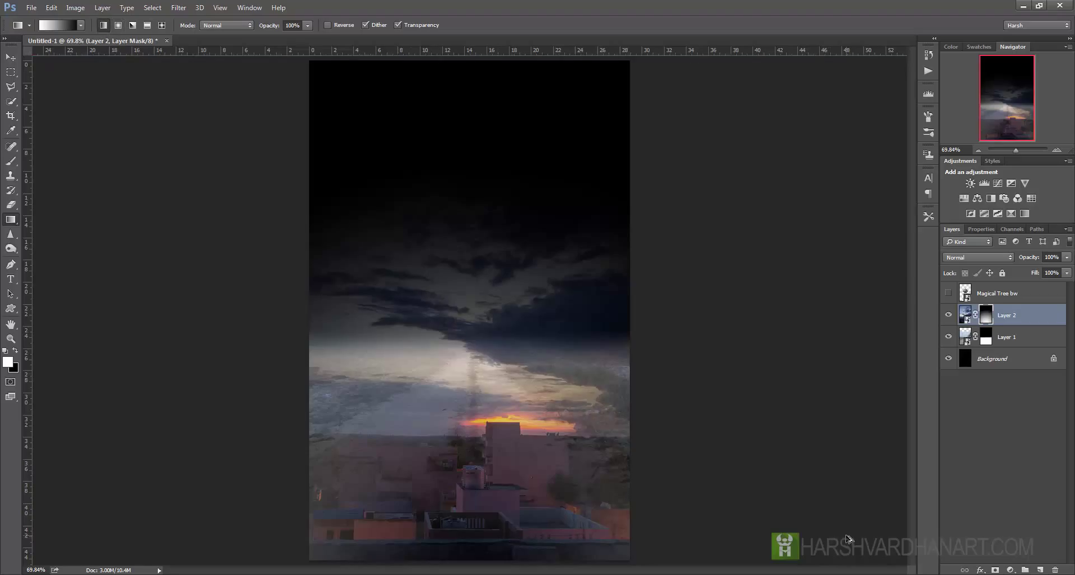
key("ctrl+alt+z")
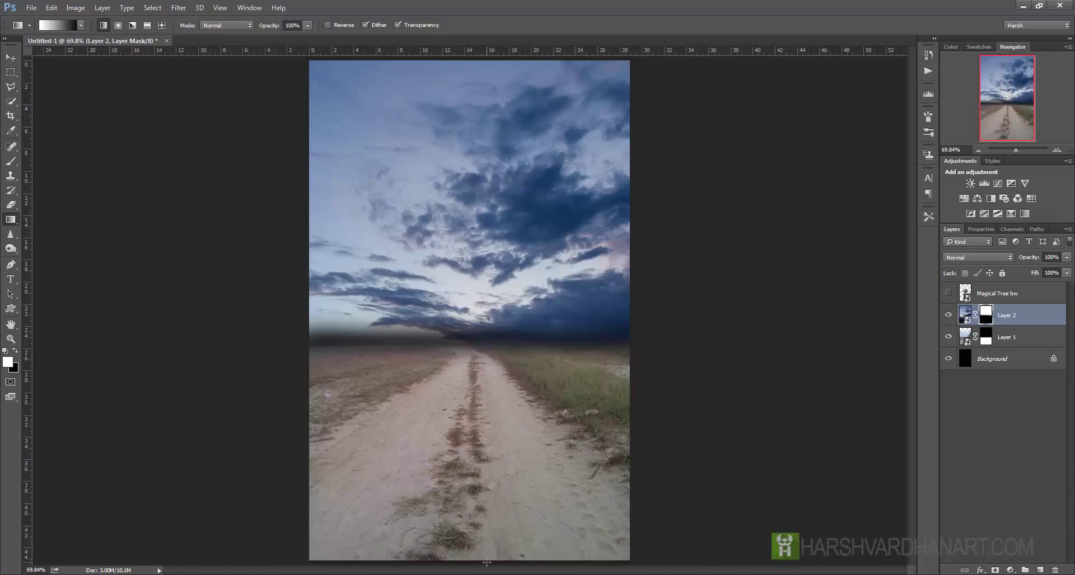
- Fade Layer 2's mask with a linear black-to-white gradient running from the canvas bottom up into the upper sky
left_click_drag(485, 350, 501, 363)
key("x")
left_click_drag(469, 346, 469, 311)
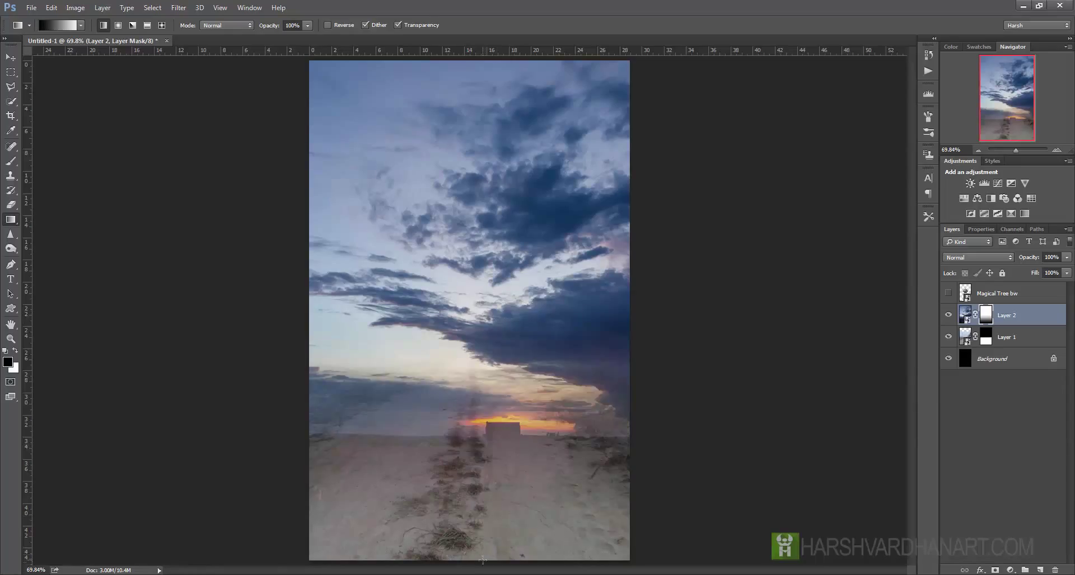
left_click_drag(495, 522, 502, 493)
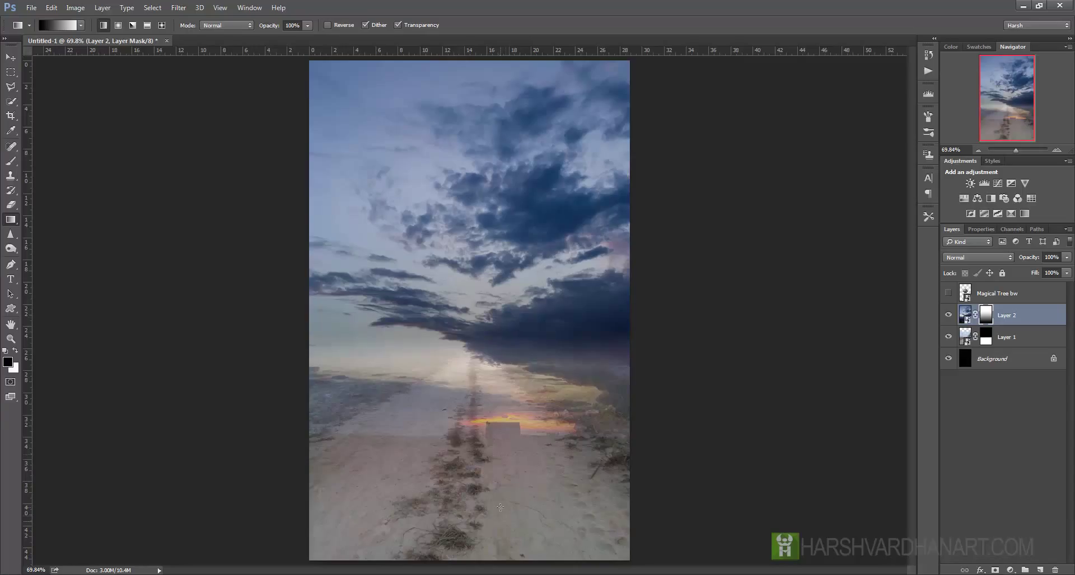
mouse_move(487, 556)
left_mouse_down()
mouse_move(487, 206)
mouse_move(502, 216)
left_mouse_up()
left_click_drag(488, 562, 512, 131)
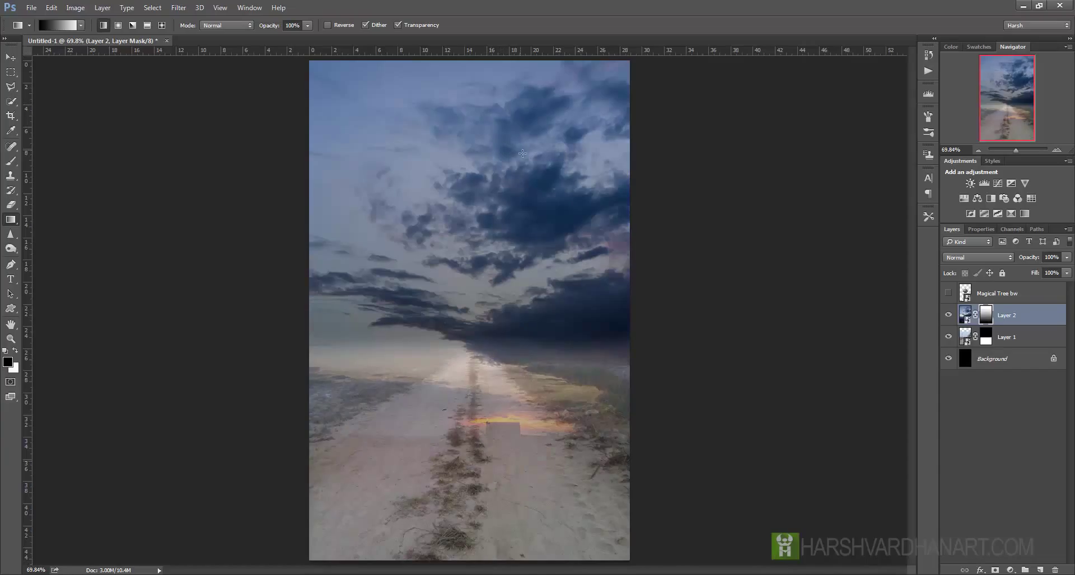
left_click_drag(488, 563, 495, 109)
- Paint black over the road and fields on Layer 2's mask with the Brush, lowering its opacity to 20%
left_click(8, 166)
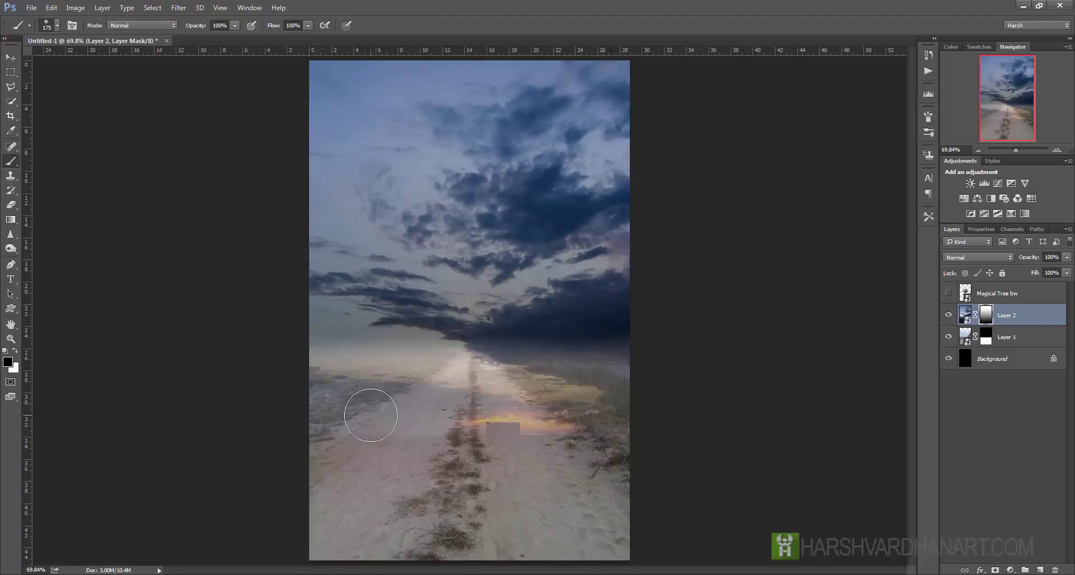
mouse_move(535, 414)
left_mouse_down()
mouse_move(227, 419)
mouse_move(683, 450)
mouse_move(274, 482)
mouse_move(631, 435)
mouse_move(540, 412)
mouse_move(287, 404)
mouse_move(593, 391)
mouse_move(300, 391)
mouse_move(655, 389)
mouse_move(297, 384)
mouse_move(664, 376)
mouse_move(274, 384)
left_mouse_up()
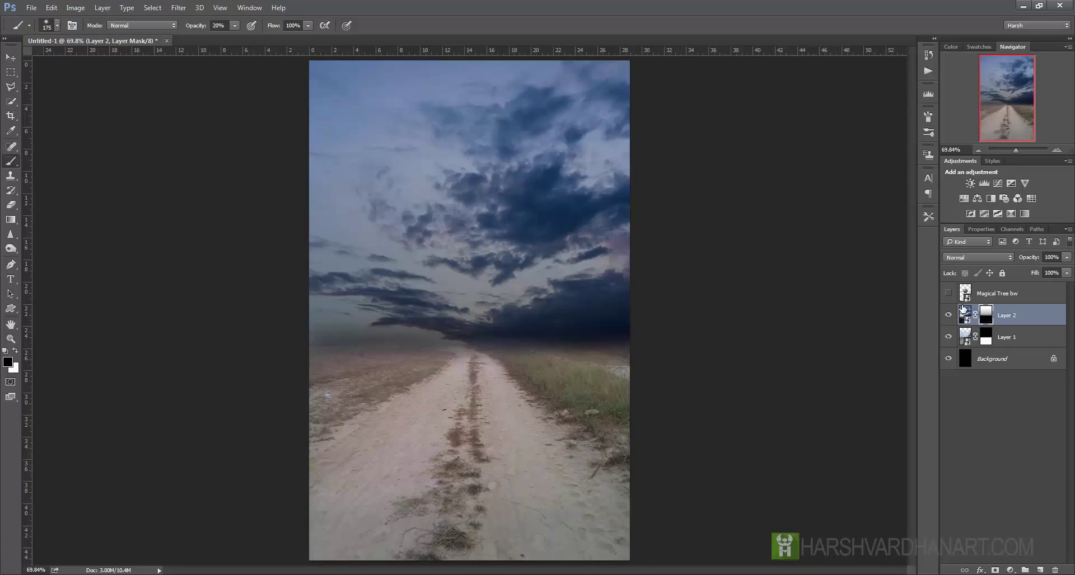
- Show the Magical Tree bw layer and move the tree down onto the far end of the road
left_click(948, 293)
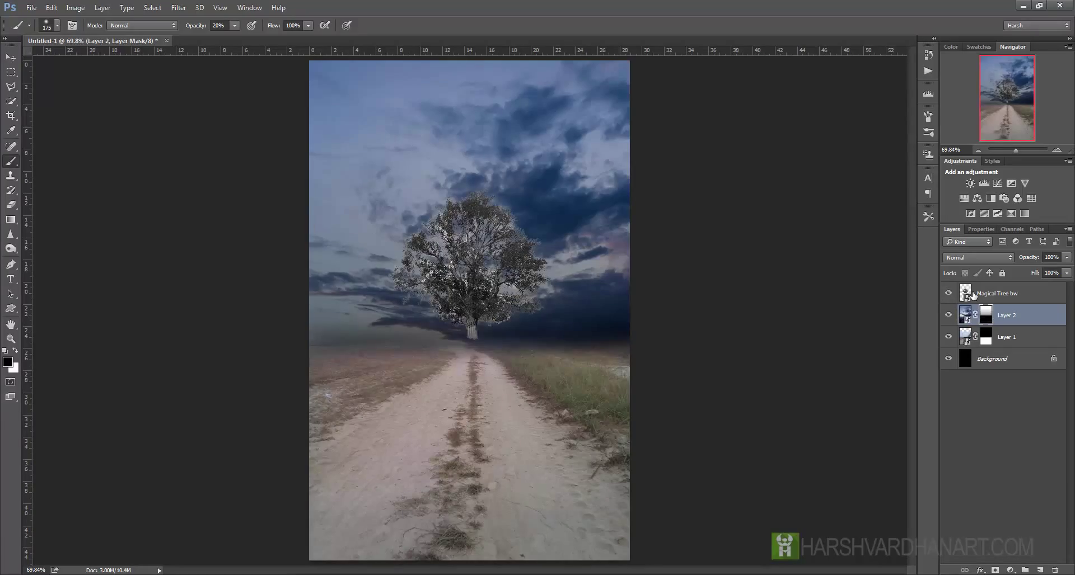
left_click(972, 296)
key("v")
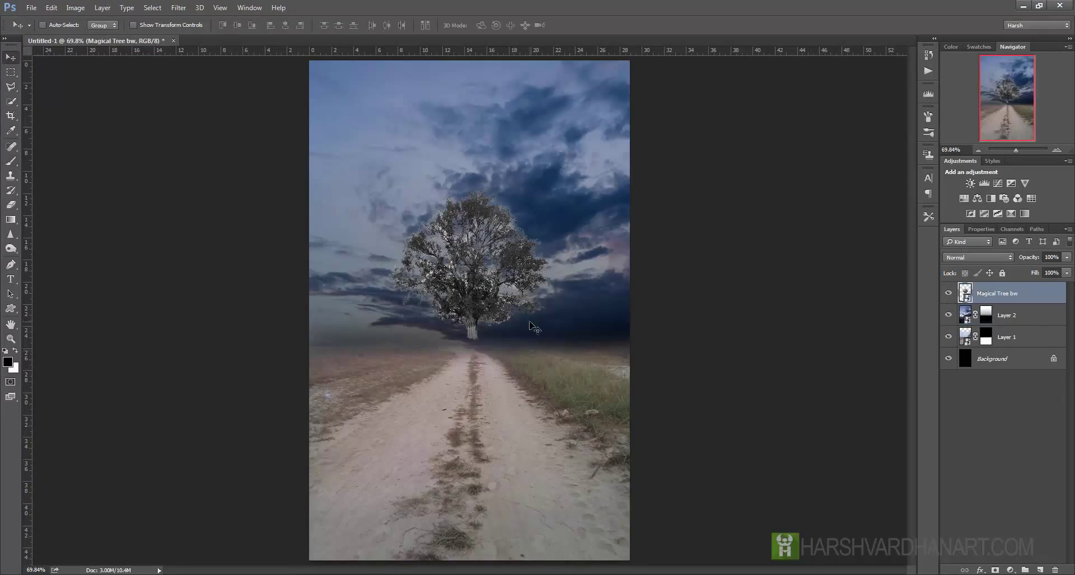
left_click_drag(498, 295, 491, 344)
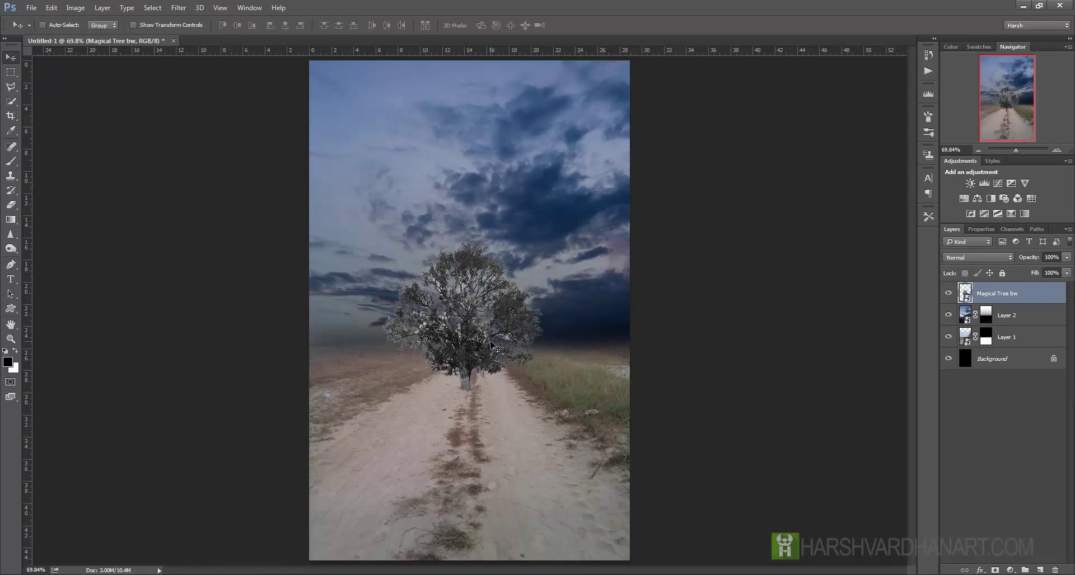
key("ctrl+z")
key("ctrl+z")
- Scale the Magical Tree bw layer to about 86% and place its trunk where the road meets the horizon
key("ctrl+t")
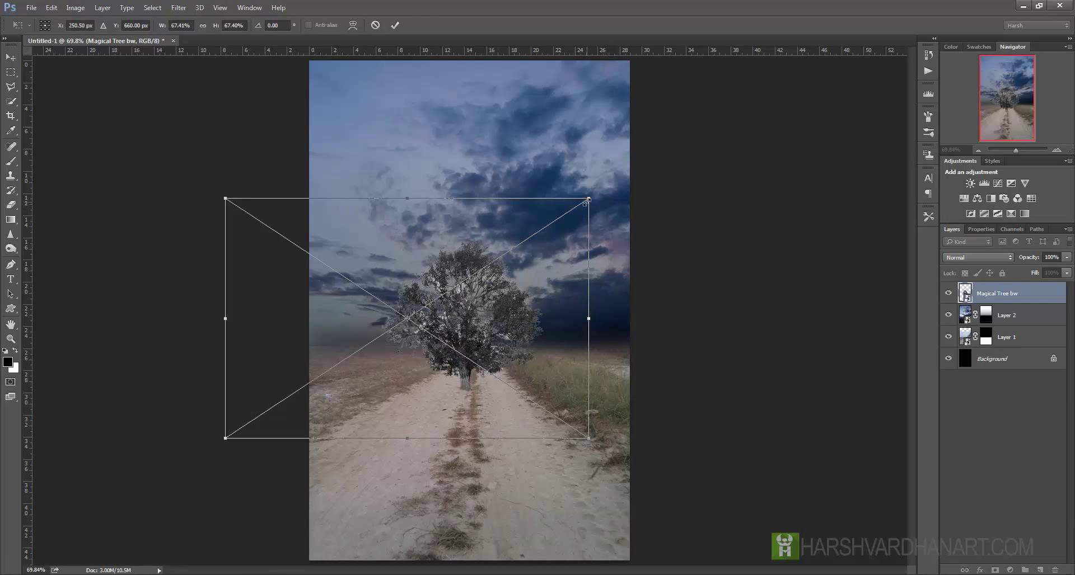
left_click_drag(588, 199, 628, 147)
left_click_drag(514, 307, 495, 270)
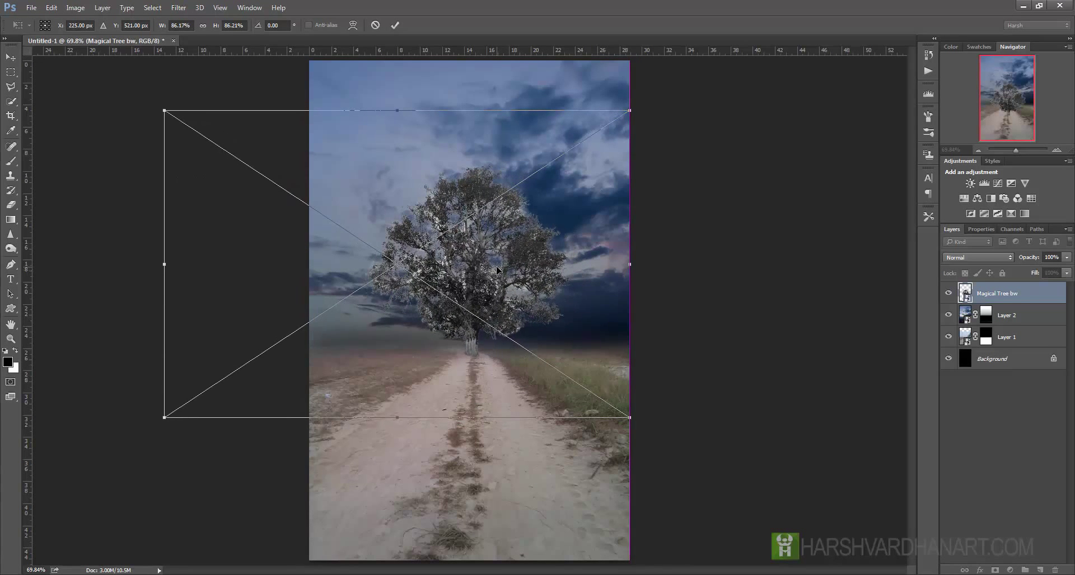
left_click(395, 25)
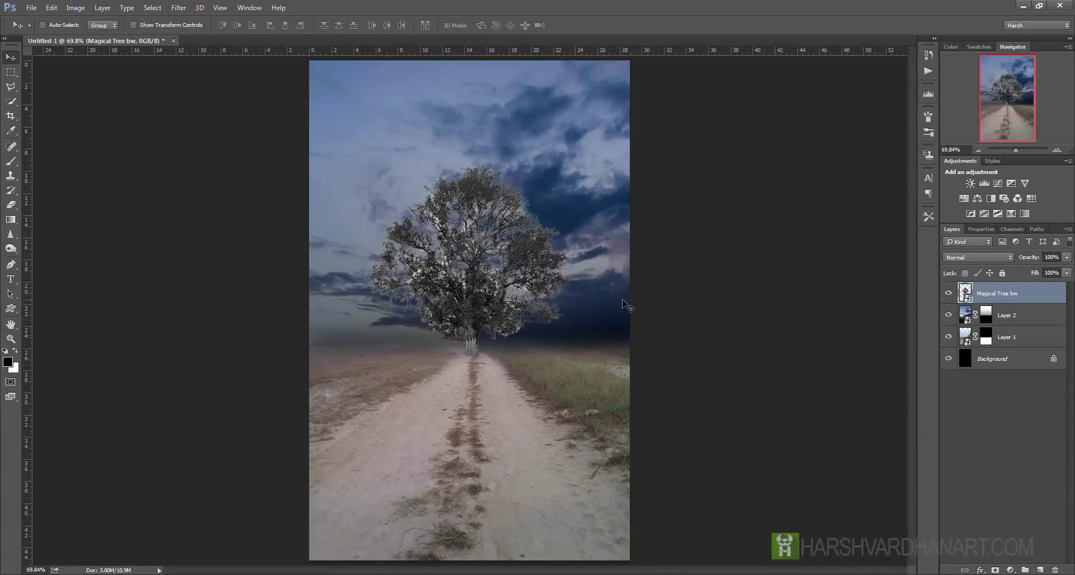
- Set the Magical Tree bw layer's blend mode to Multiply
left_click(992, 259)
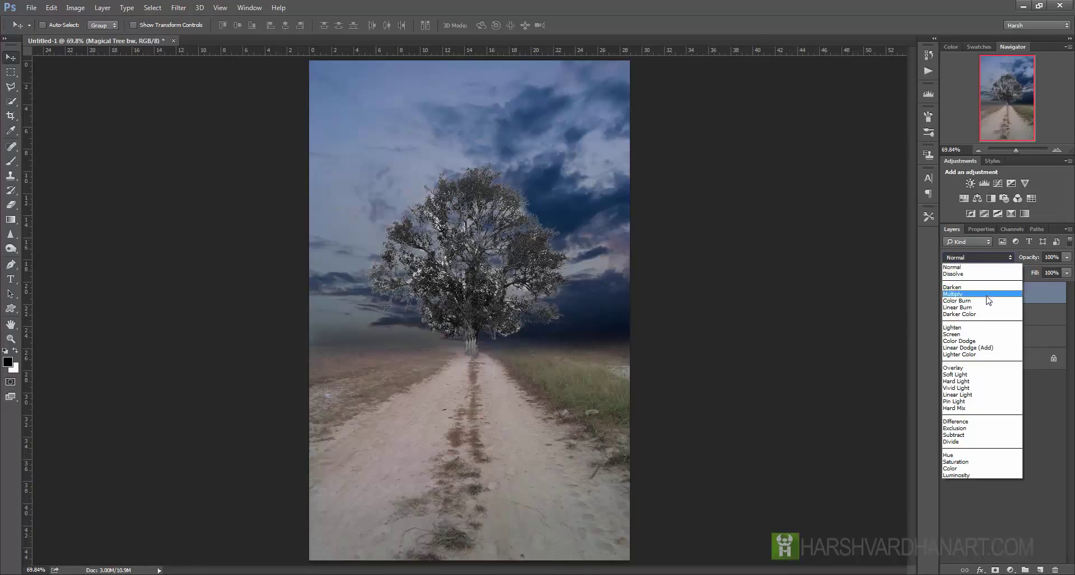
left_click(988, 295)
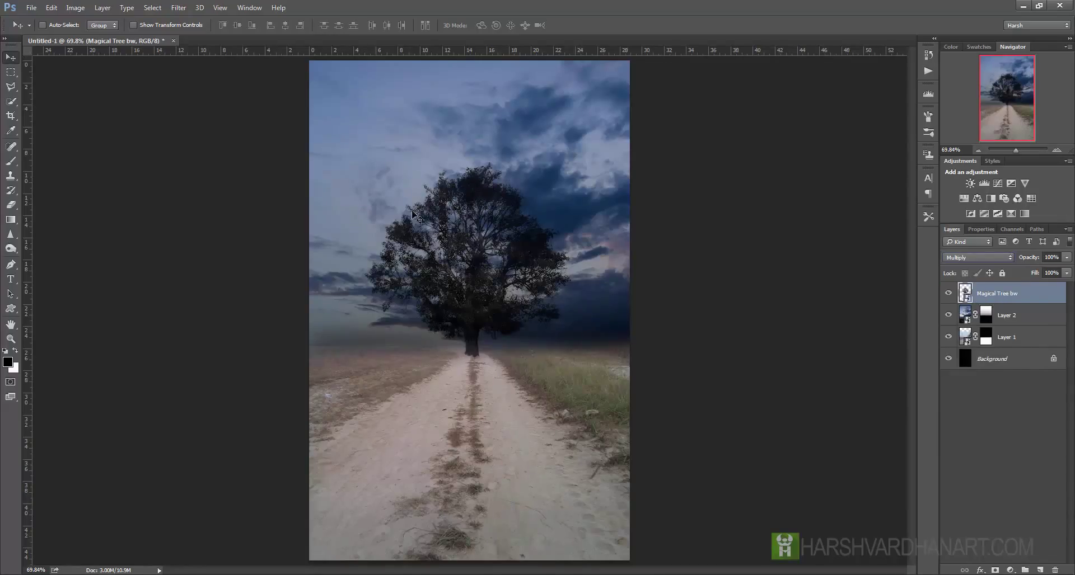
- Examine the tree's blending with the sky up close and compare the composite with the tree layer hidden and shown
key("ctrl+space")
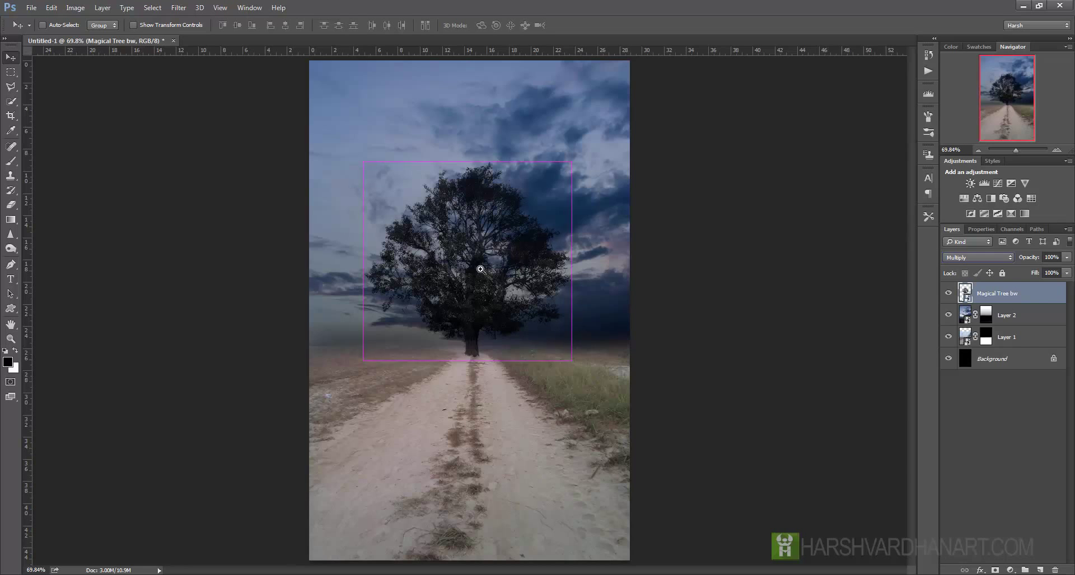
left_click_drag(501, 283, 521, 287)
right_click(529, 289)
left_click(540, 293)
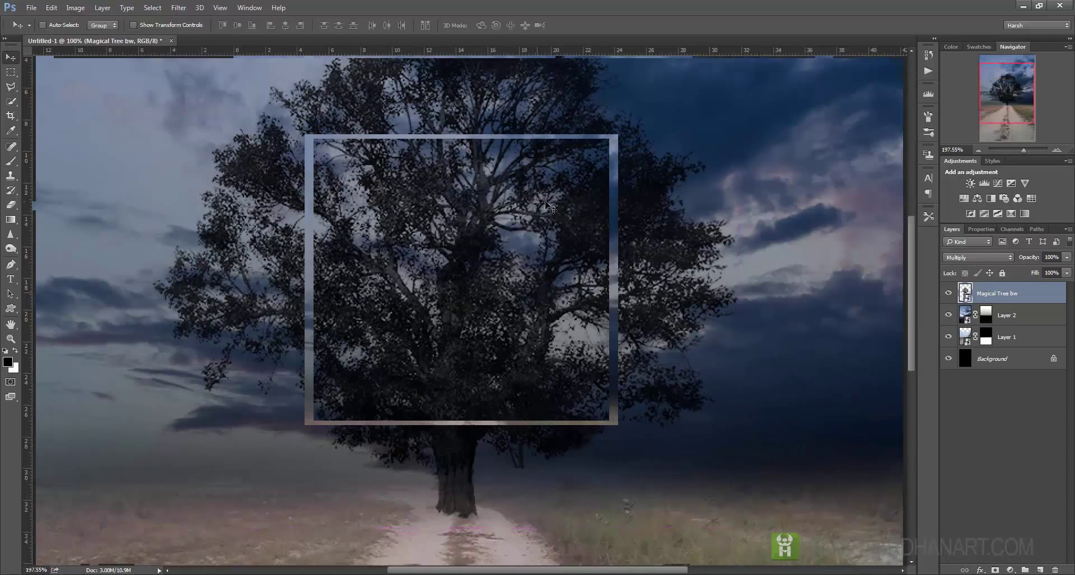
key("ctrl+1")
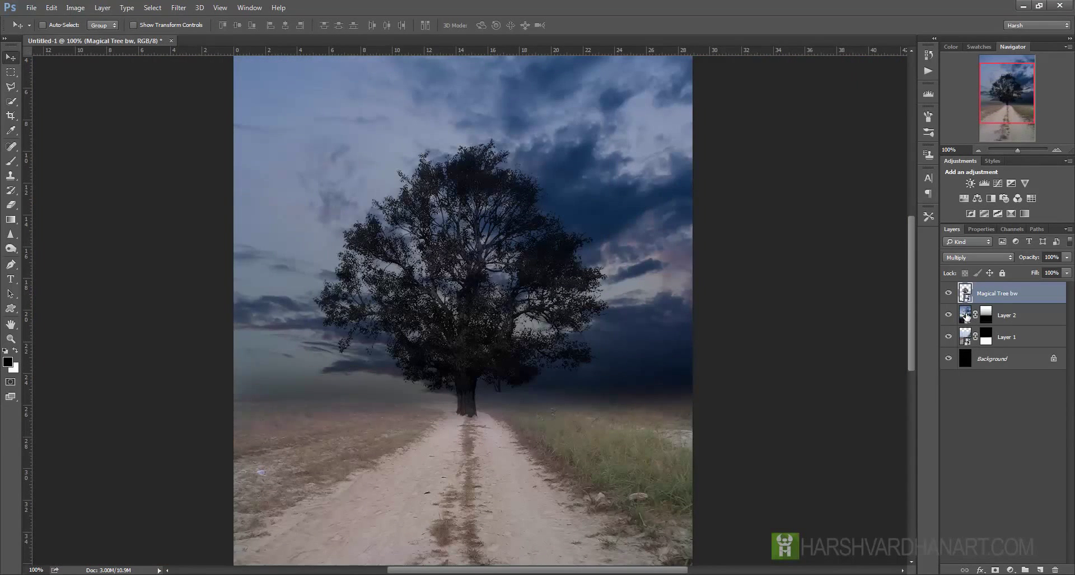
key("ctrl+0")
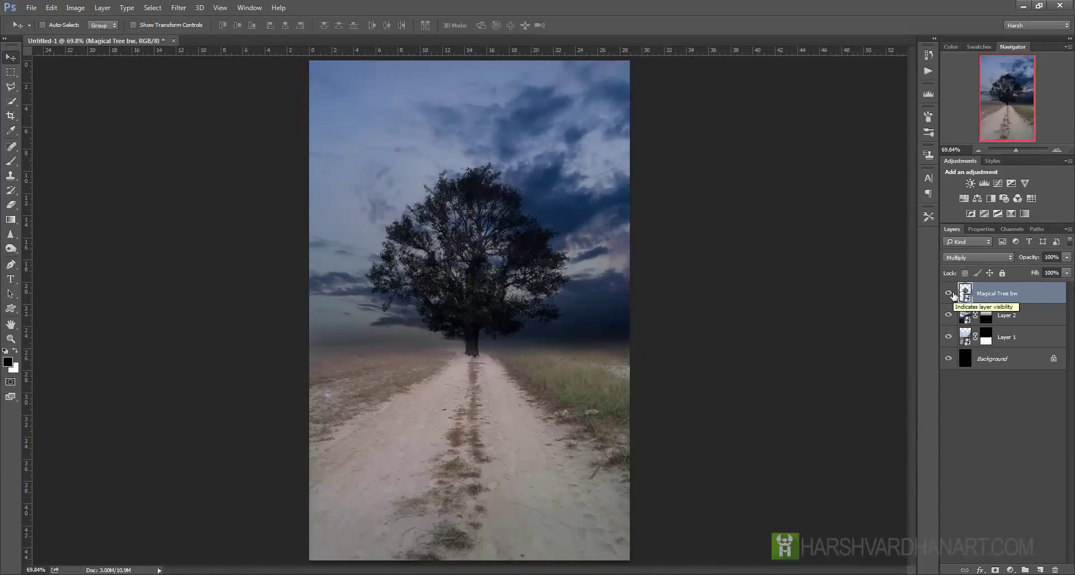
left_click(953, 296)
left_click(953, 296)
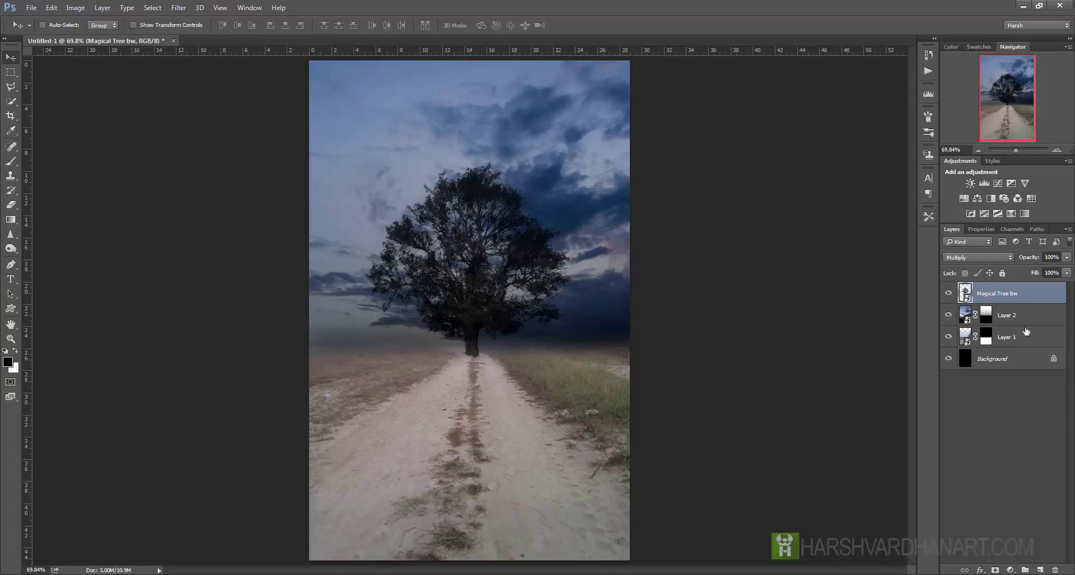
- Add a Levels adjustment layer above the tree and brighten the Blue channel's midtones and highlights
left_click(984, 184)
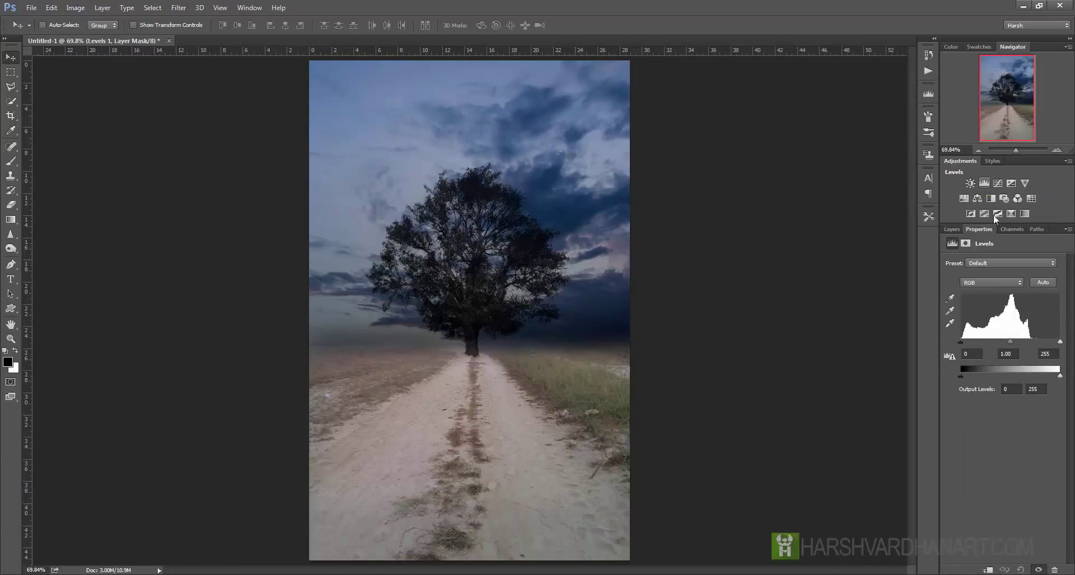
left_click(989, 282)
left_click(983, 311)
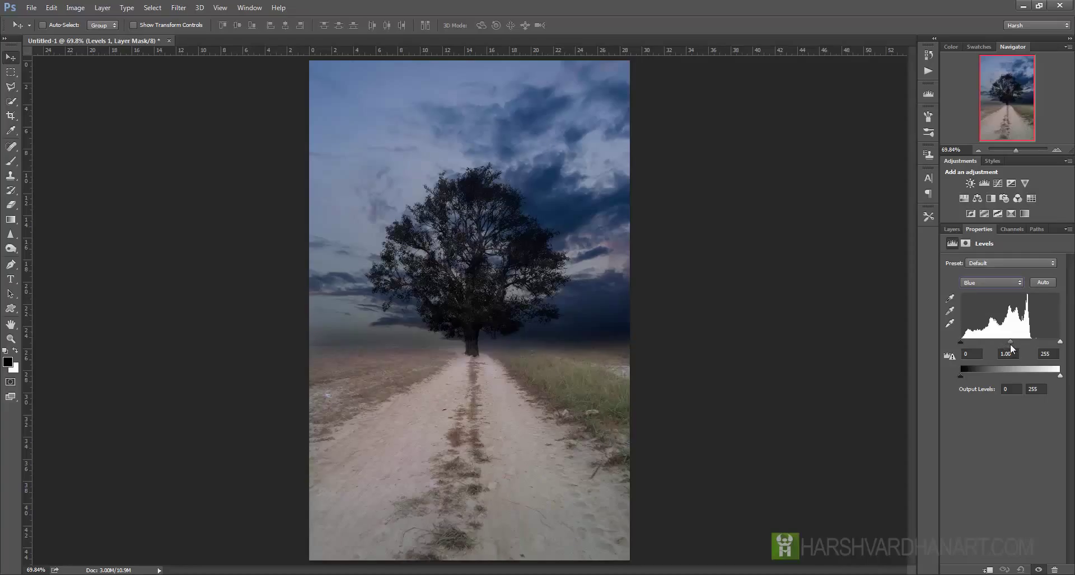
left_click_drag(1011, 343, 1005, 342)
left_click_drag(1000, 346, 969, 343)
left_click_drag(1059, 342, 1042, 345)
- In the Levels adjustment's RGB channel, set the black input level to 21 and the midtones to 1.06
left_click(991, 283)
left_click(984, 292)
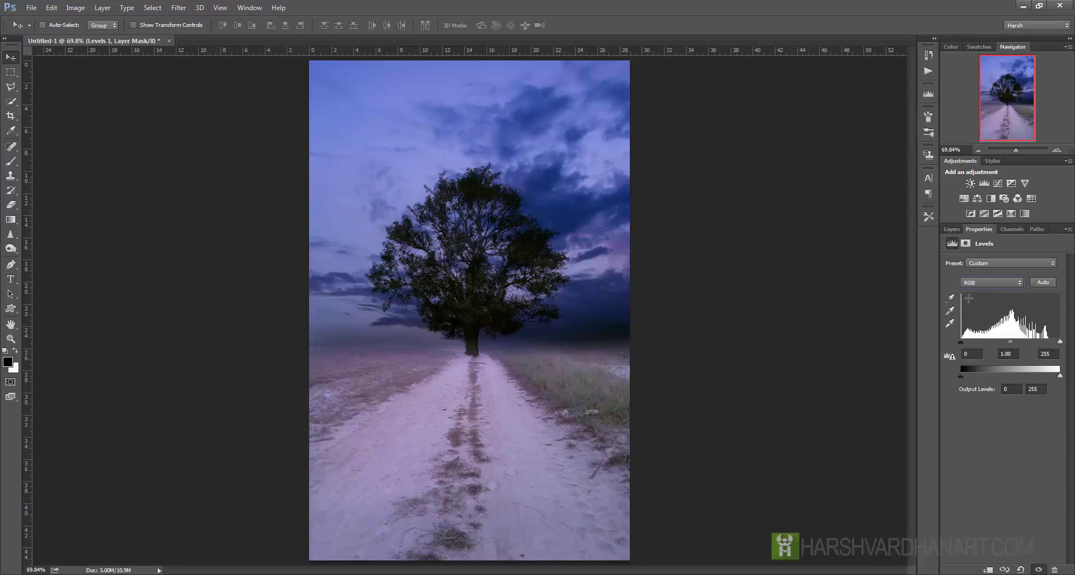
left_click(984, 283)
key("Escape")
left_click_drag(964, 346, 971, 346)
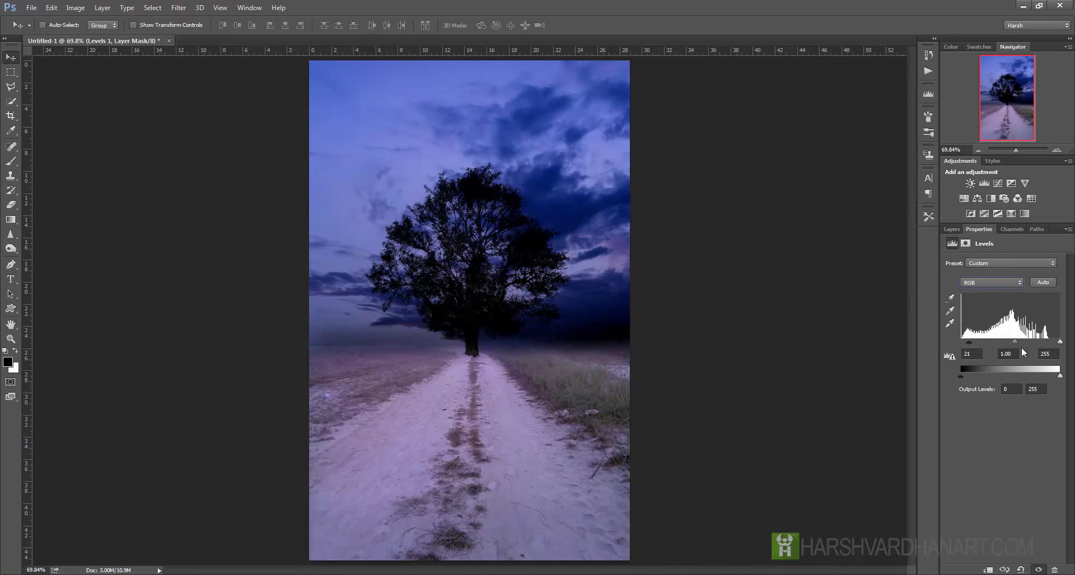
left_click_drag(1016, 345, 1060, 342)
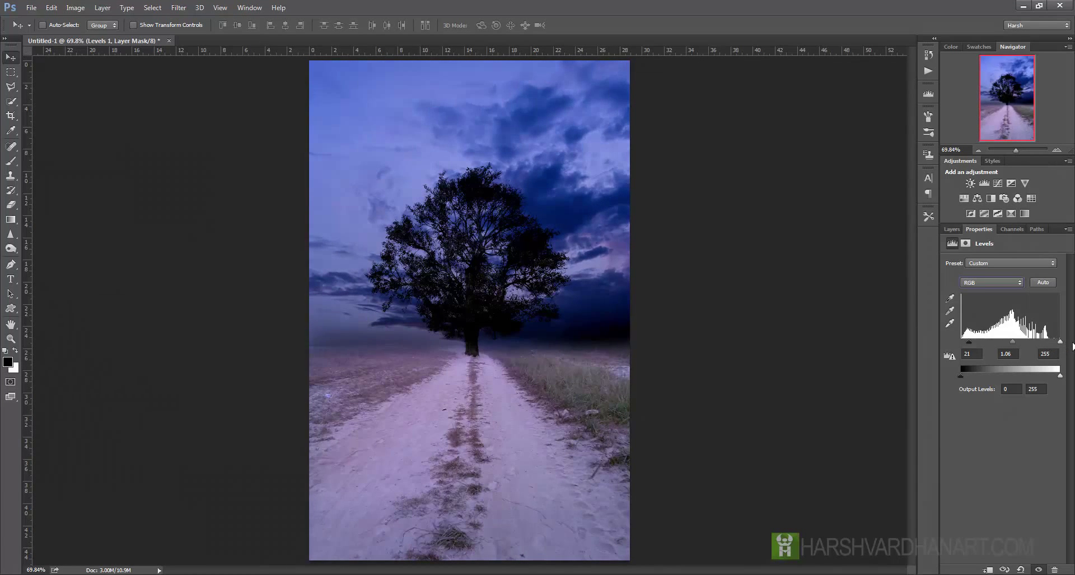
- Add a second Levels adjustment layer above the first and set its RGB black input level to 14 and midtones to 1.25
left_click(952, 229)
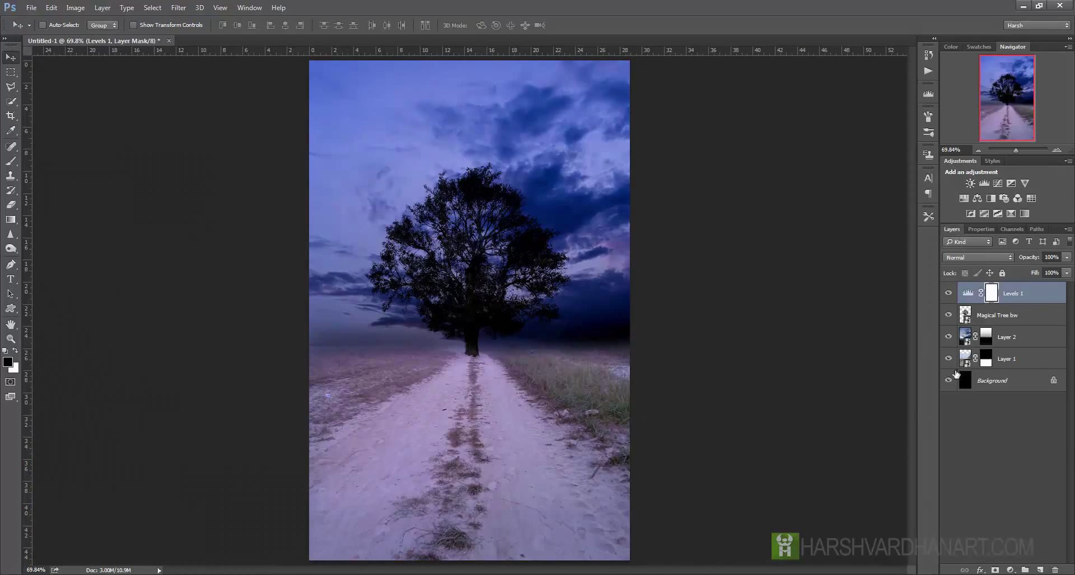
left_click(984, 183)
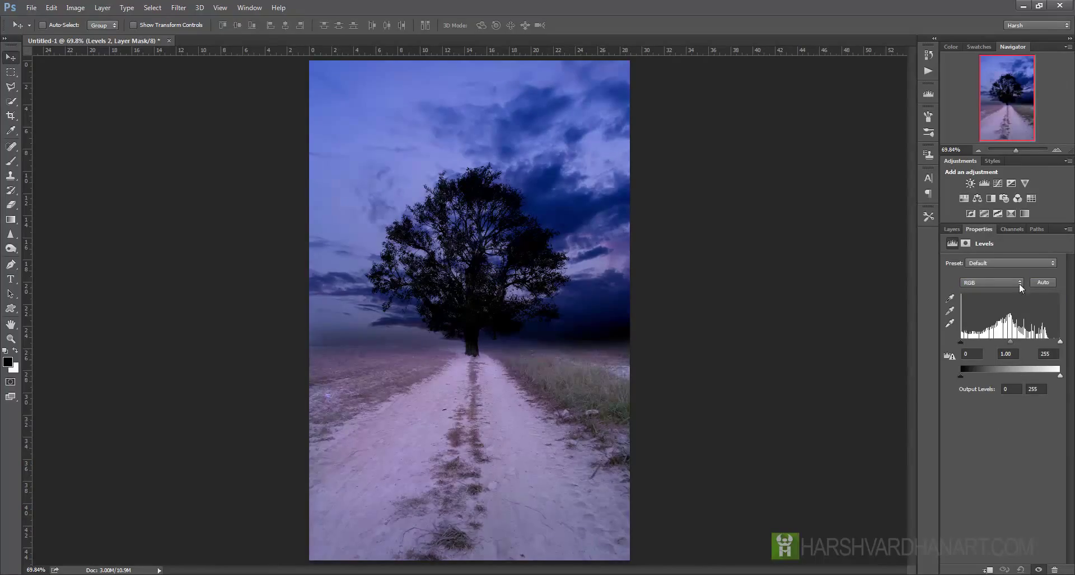
left_click_drag(1012, 345, 1061, 346)
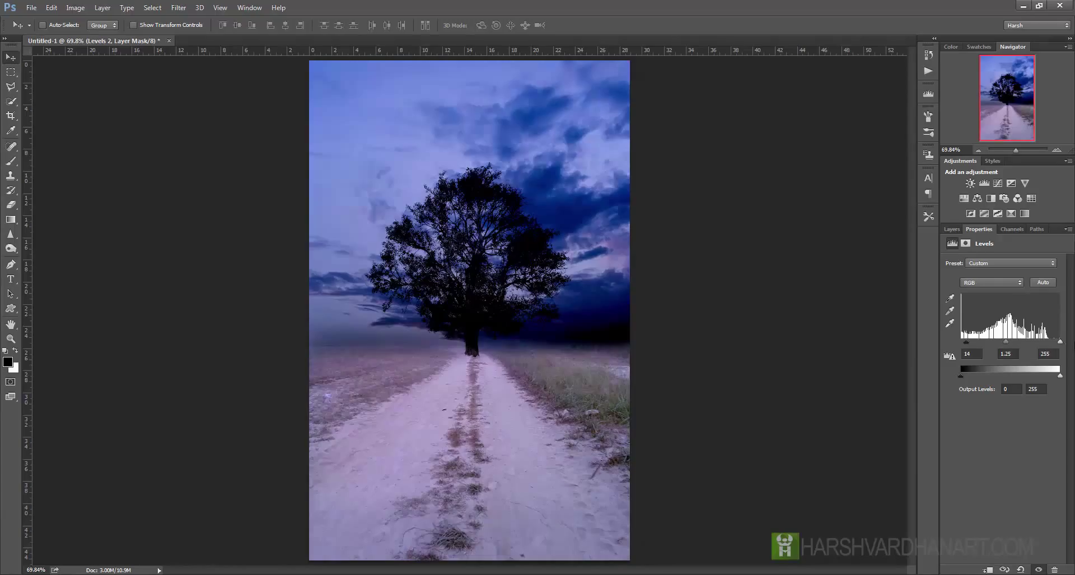
left_click(994, 284)
left_click(939, 273)
- Add a Brightness/Contrast adjustment layer that darkens the composite through lower brightness and has the contrast set to 58
left_click(971, 185)
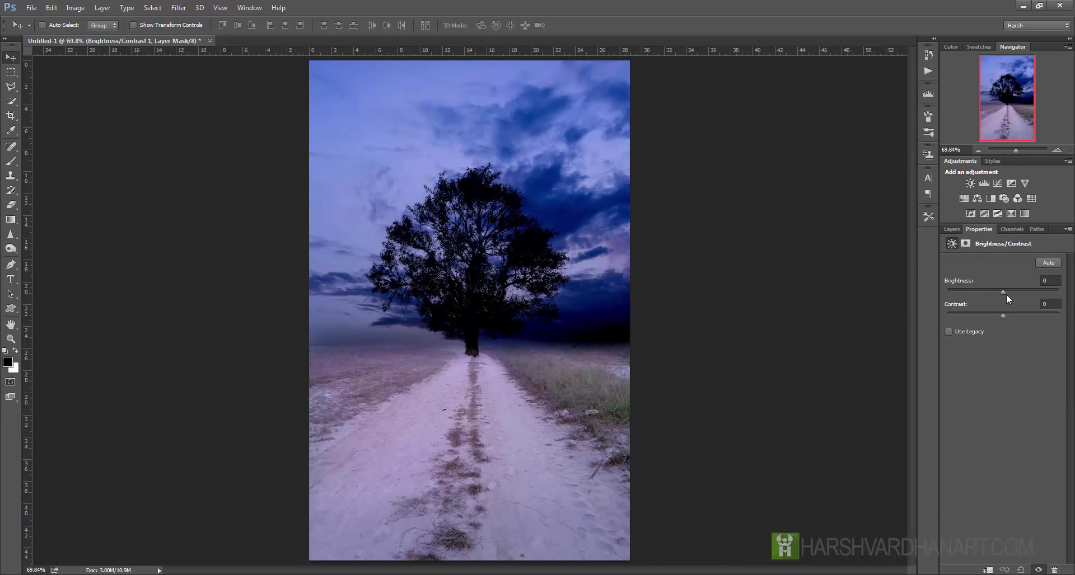
left_click_drag(1004, 293, 989, 291)
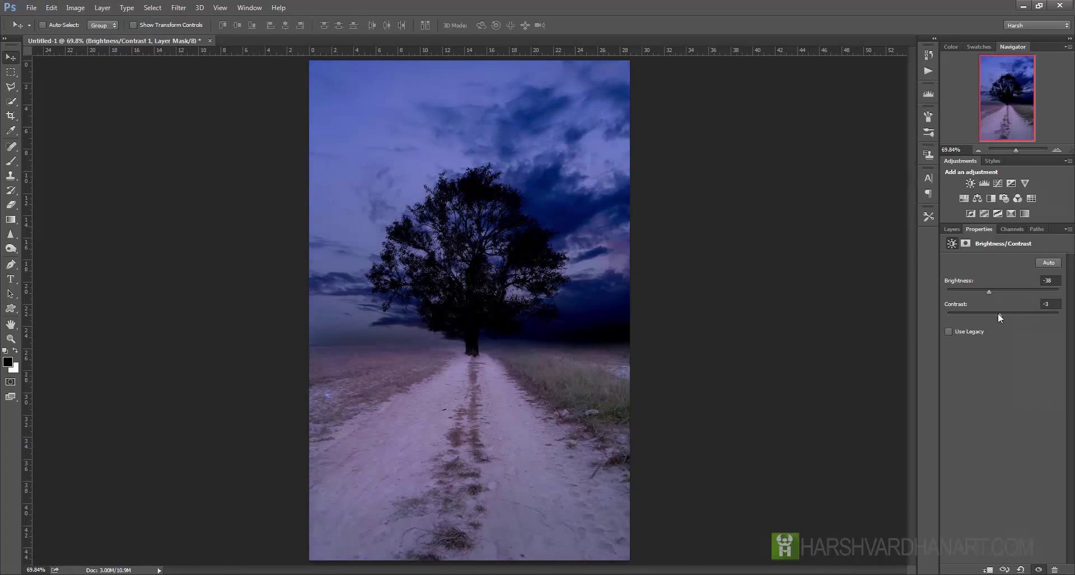
left_click_drag(1026, 317, 1034, 319)
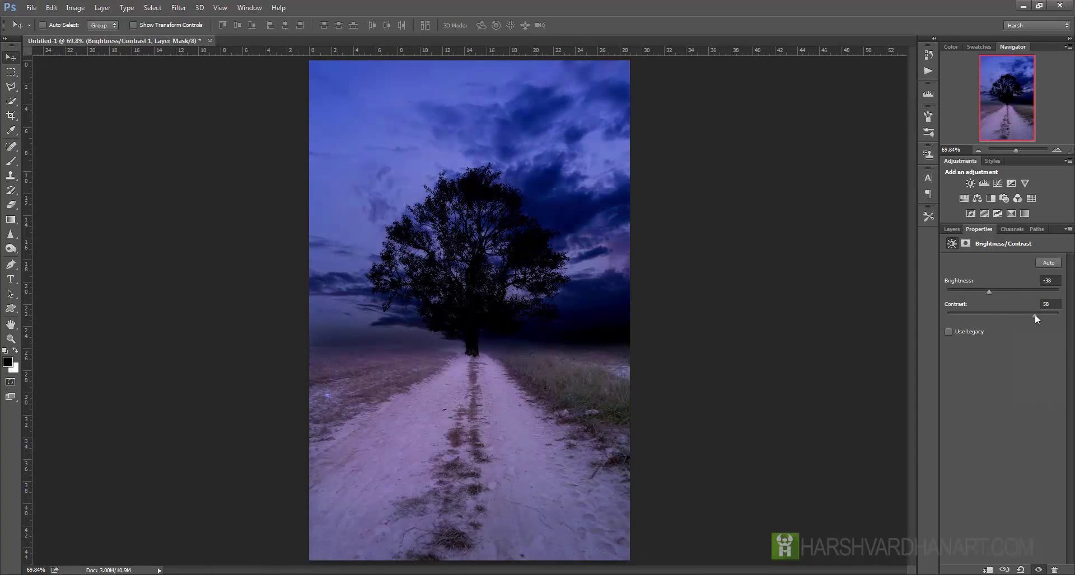
left_click_drag(988, 294, 990, 291)
mouse_move(988, 291)
left_mouse_down()
mouse_move(1000, 291)
mouse_move(982, 292)
left_mouse_up()
left_click(953, 229)
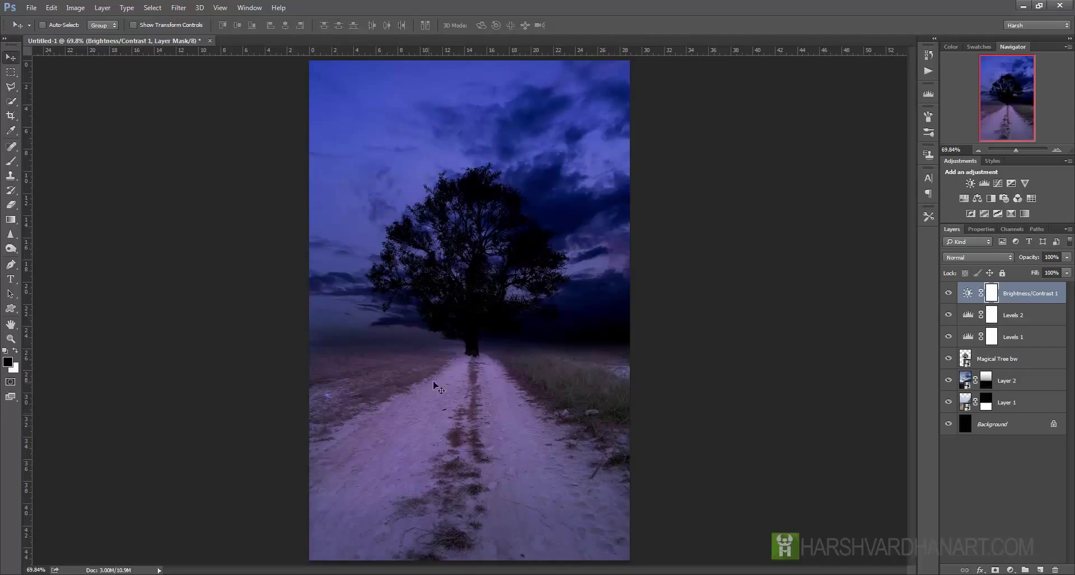
- Add a Curves adjustment layer and raise the Blue channel's midtones with a point at input 109, output 141
left_click(997, 185)
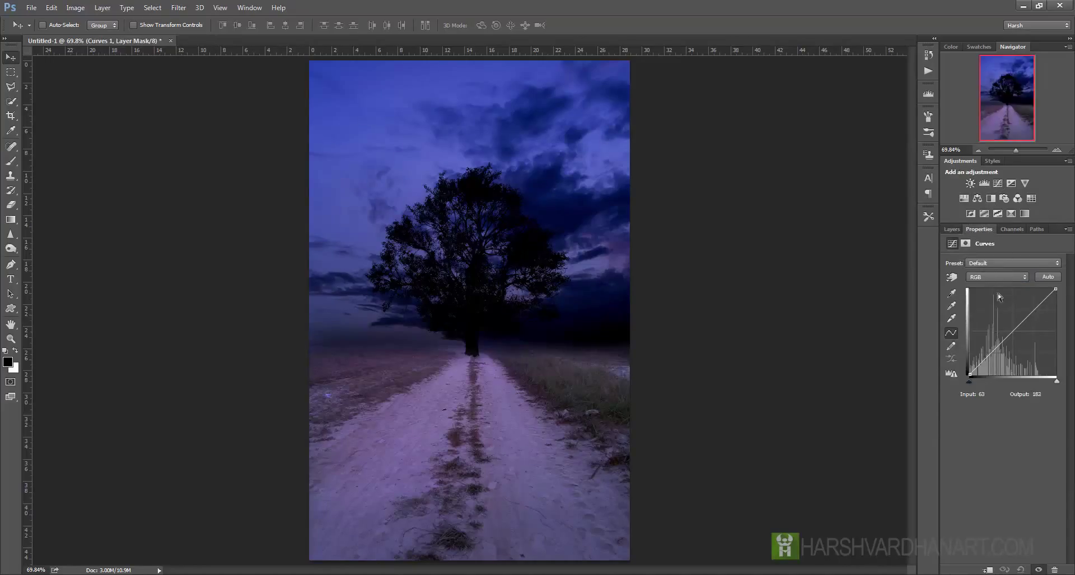
left_click(1003, 276)
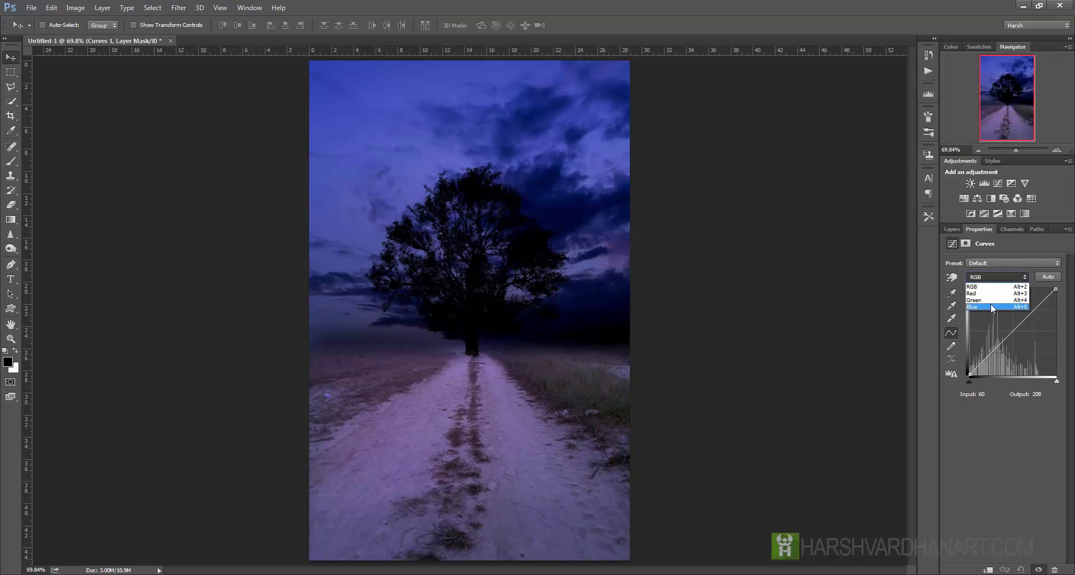
left_click(992, 307)
left_click(1006, 326)
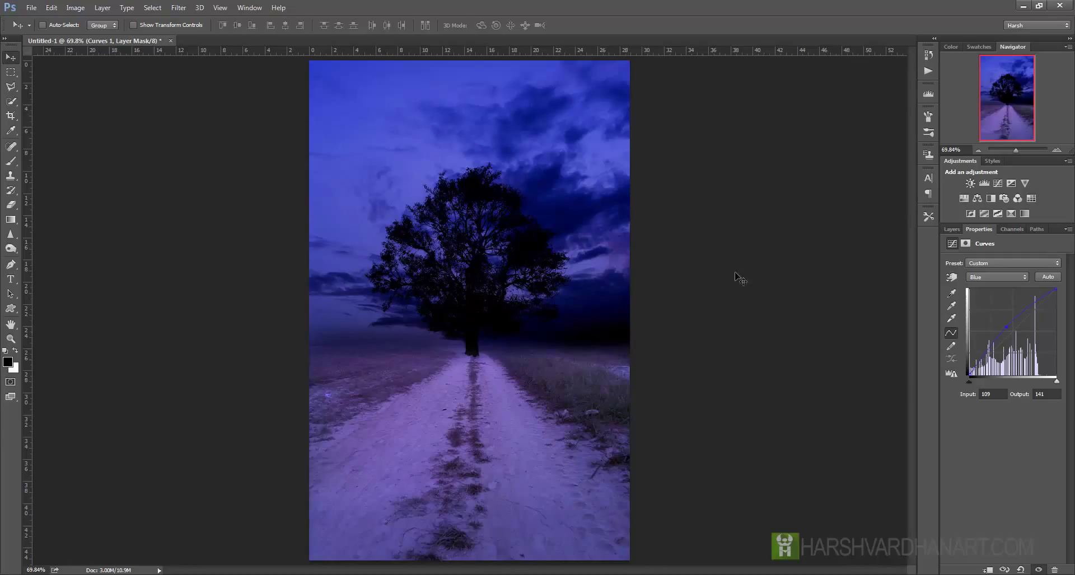
- In the Curves adjustment's RGB channel, move the black point to about input 72, output 12 and fine-tune a midtone point
left_click(988, 278)
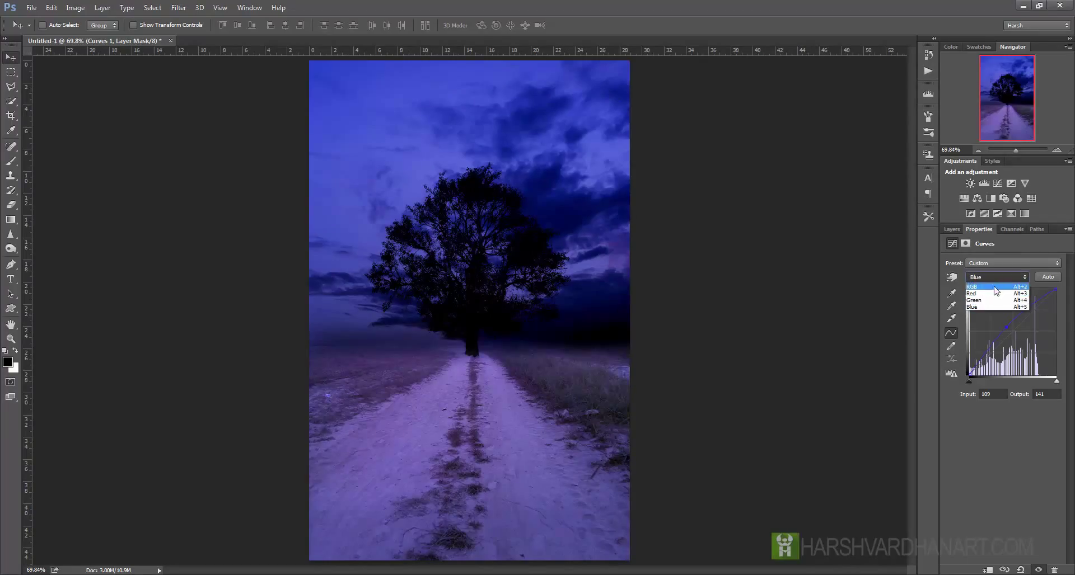
left_click(995, 287)
left_click_drag(972, 373, 997, 370)
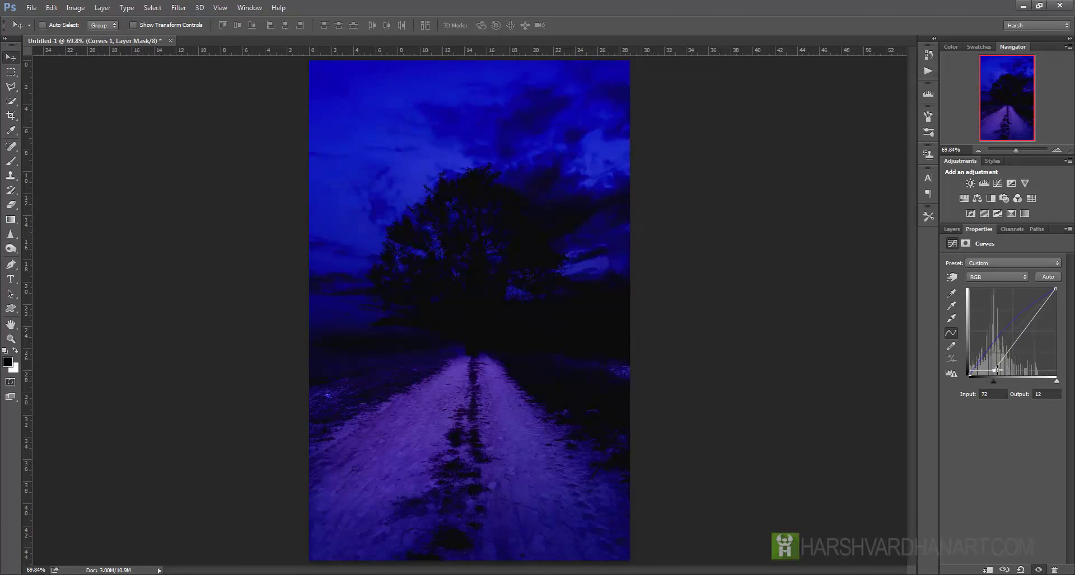
left_click(1021, 337)
left_click_drag(1021, 337, 1019, 337)
left_click(953, 231)
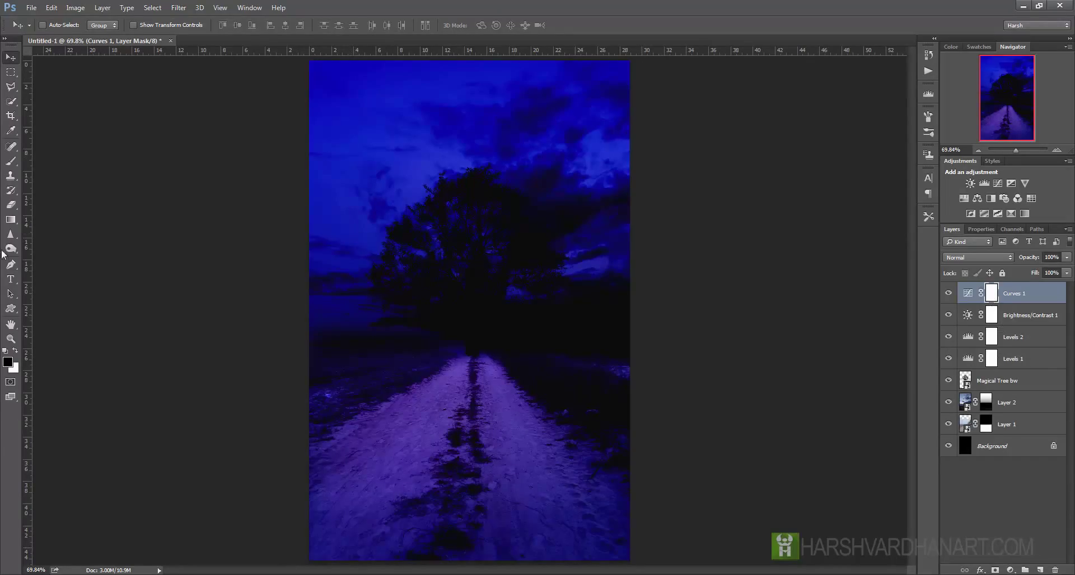
- Mask the Curves effect off the sky and tree using a 400 px black brush at 100% opacity, and partly restore it in white at 20%
left_click(14, 164)
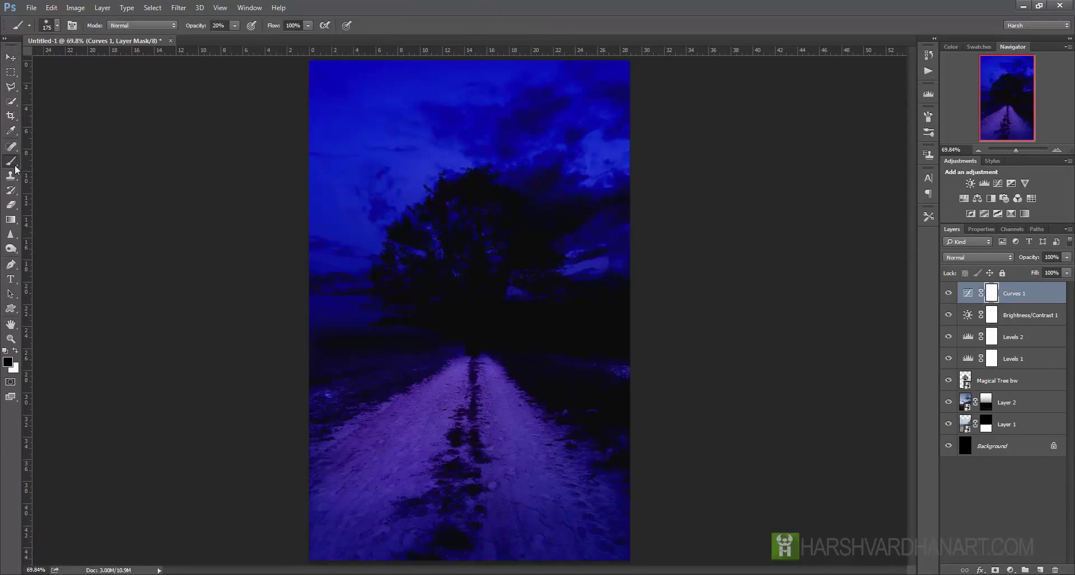
left_click(58, 26)
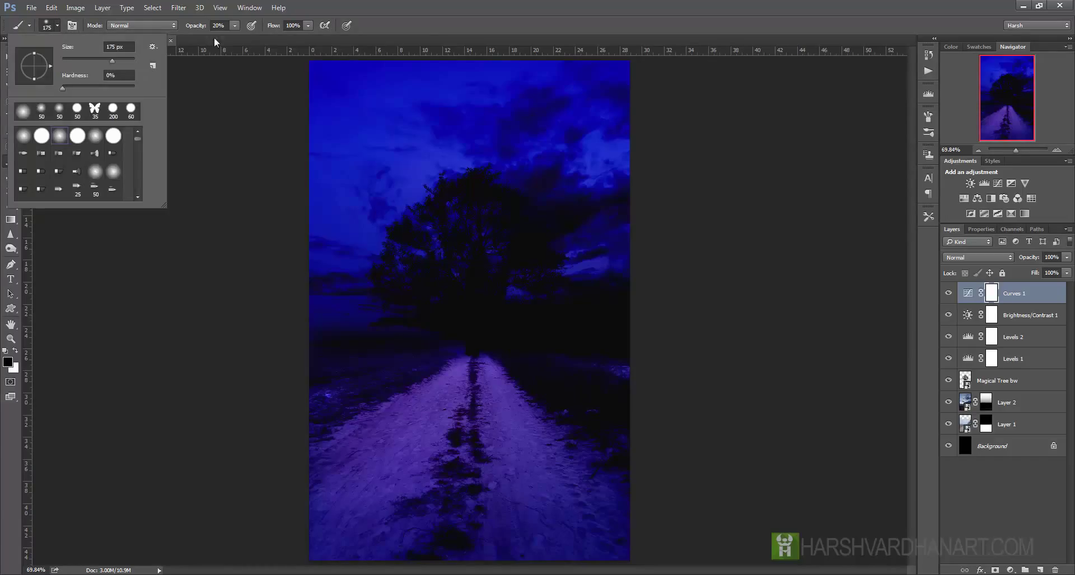
left_click(235, 25)
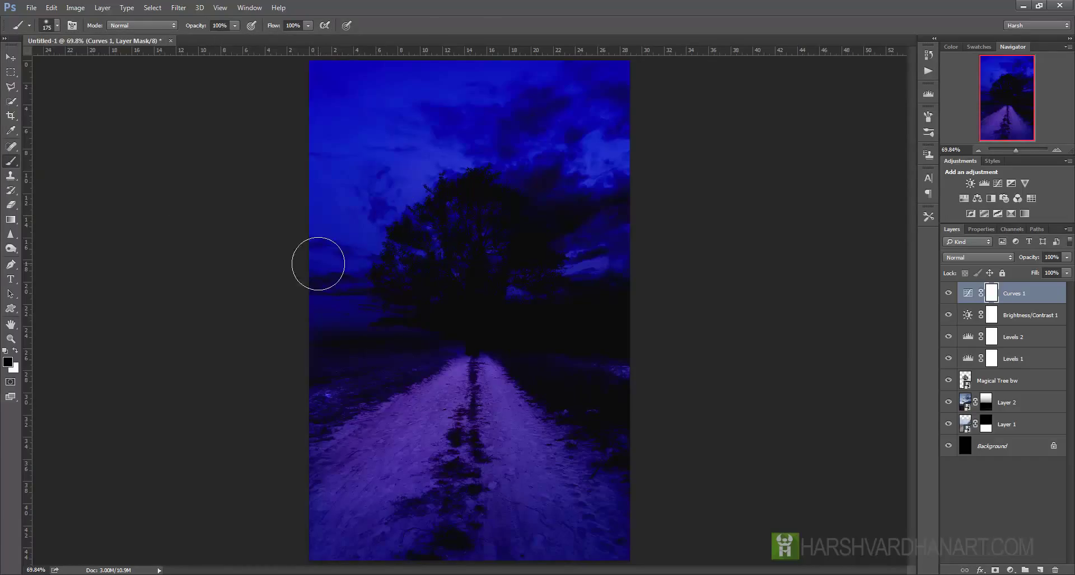
key("bracketright")
key("bracketright")
key("bracketright")
key("bracketright")
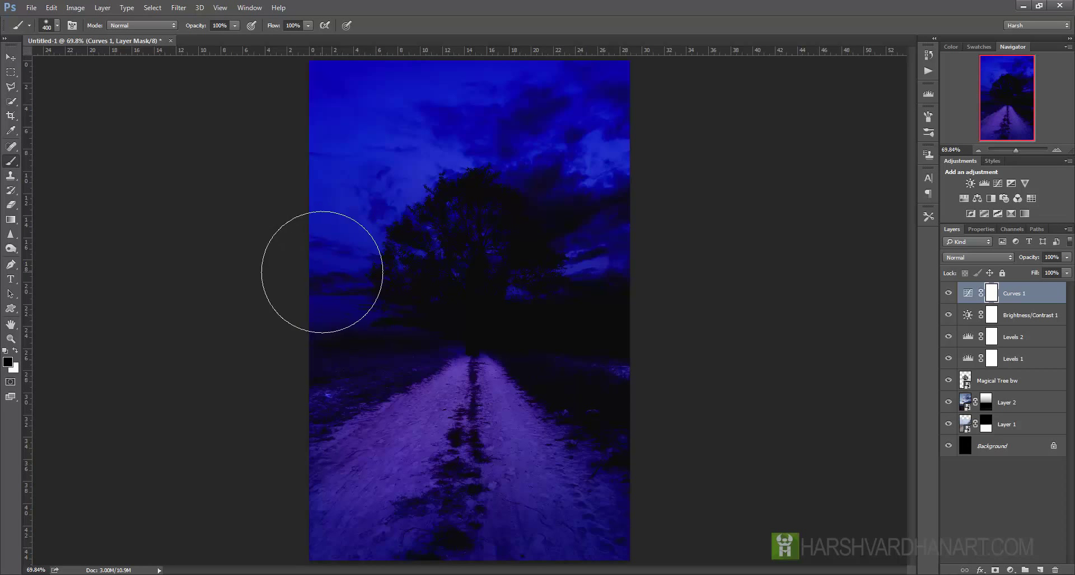
left_click_drag(329, 288, 618, 283)
key("ctrl+z")
mouse_move(495, 270)
left_mouse_down()
mouse_move(623, 187)
mouse_move(280, 143)
mouse_move(305, 108)
mouse_move(612, 116)
left_mouse_up()
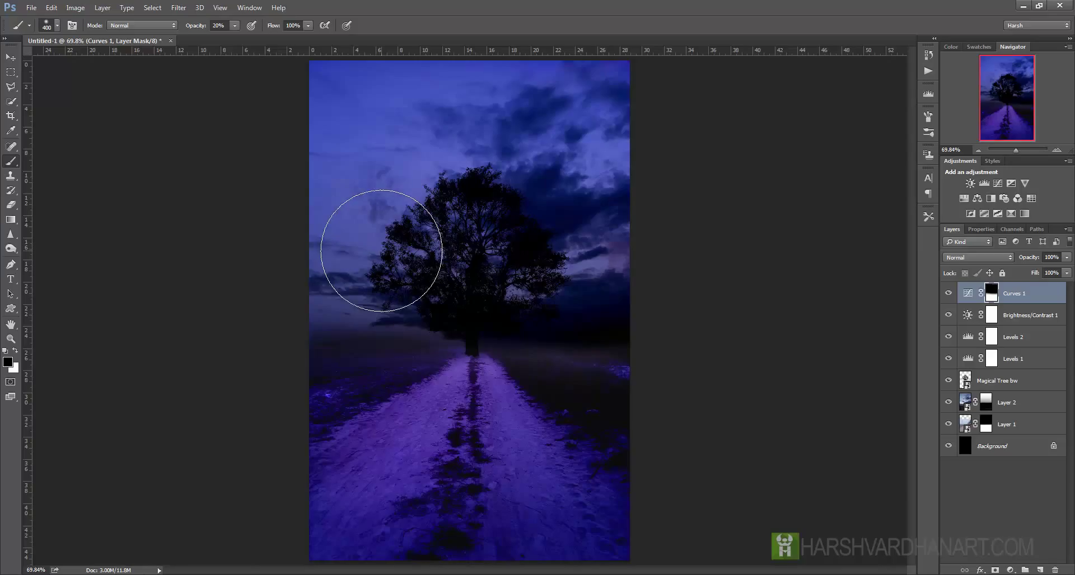
key("x")
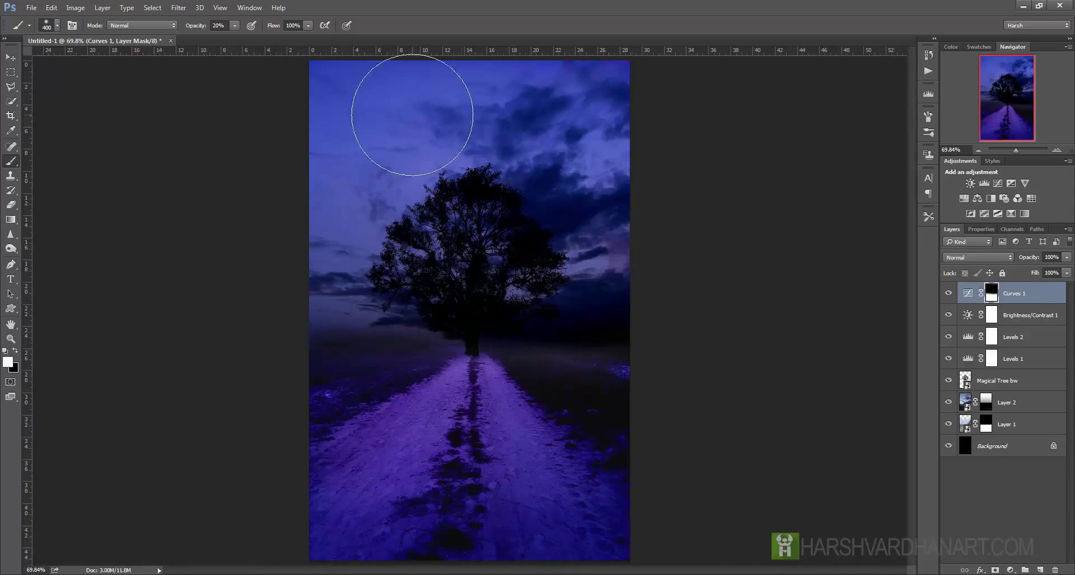
mouse_move(348, 103)
left_mouse_down()
mouse_move(364, 180)
mouse_move(375, 134)
mouse_move(588, 103)
mouse_move(659, 271)
mouse_move(612, 293)
mouse_move(338, 316)
mouse_move(373, 335)
left_mouse_up()
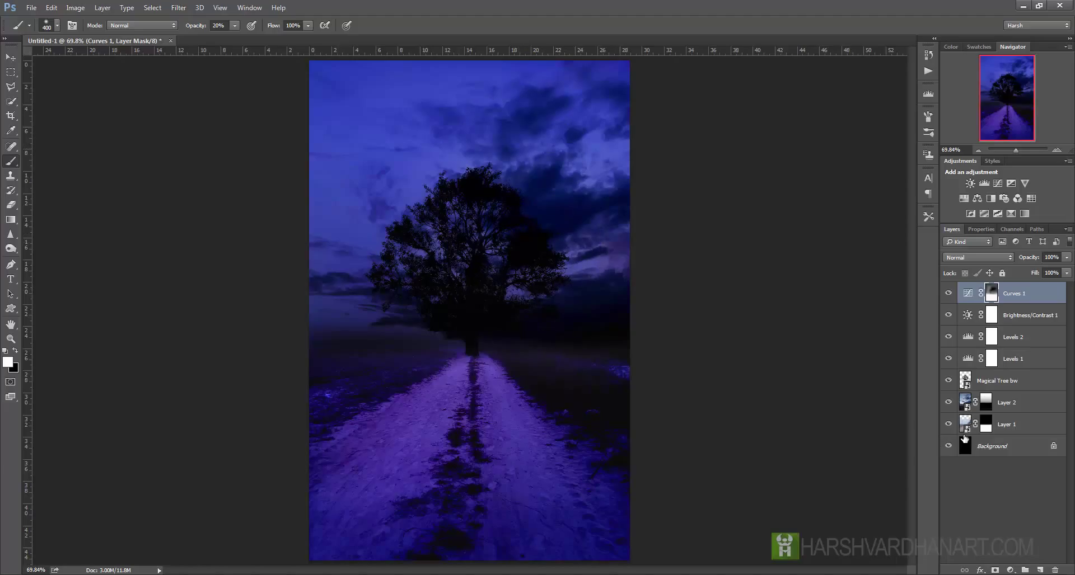
- Add a new empty layer directly above the sky layer, below the tree, and set its blend mode to Soft Light
left_click(964, 380)
left_click(964, 403)
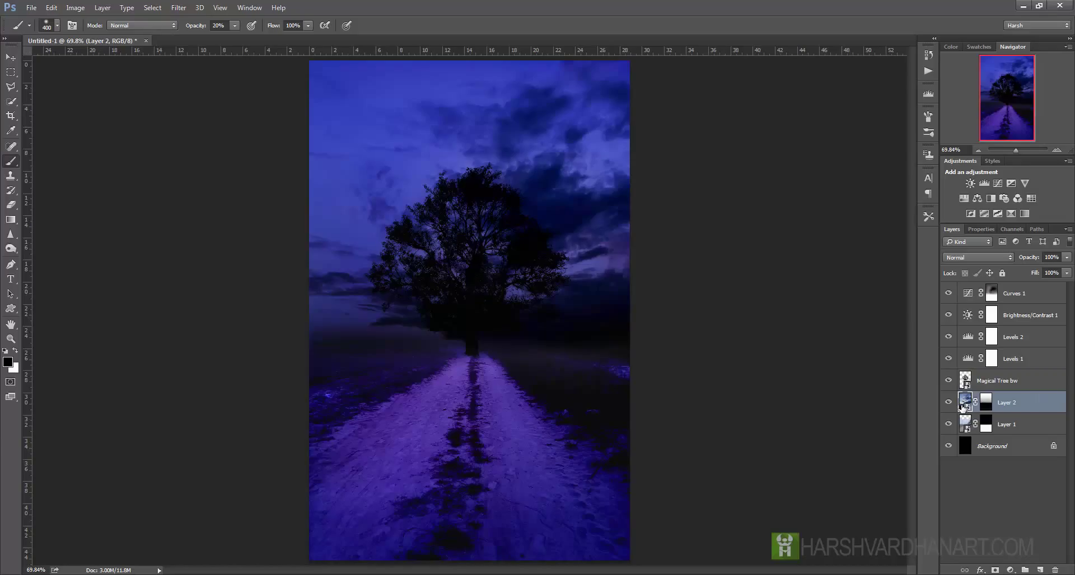
left_click(947, 403)
left_click(948, 403)
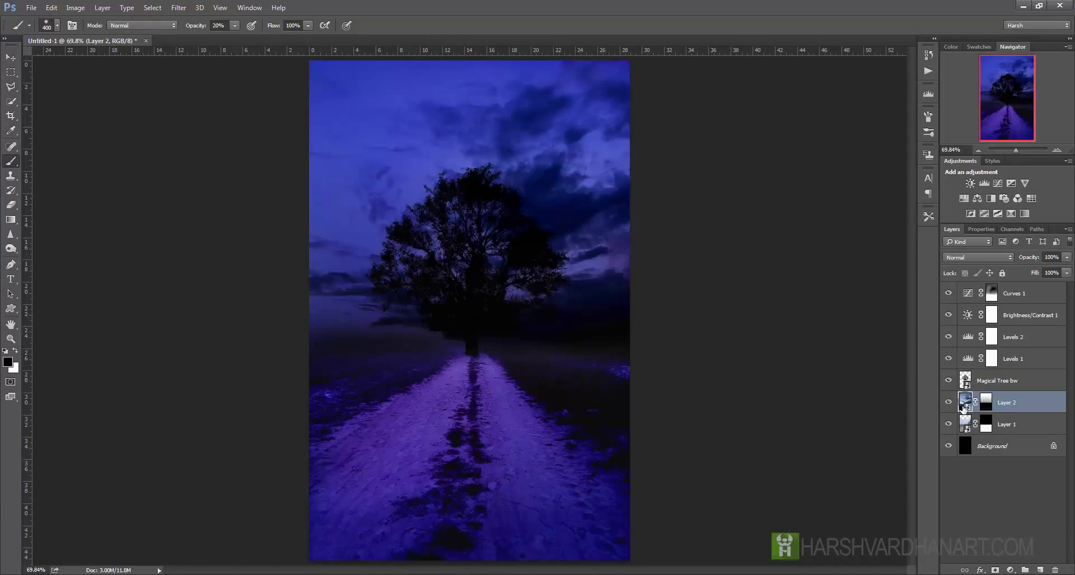
left_click(1040, 570)
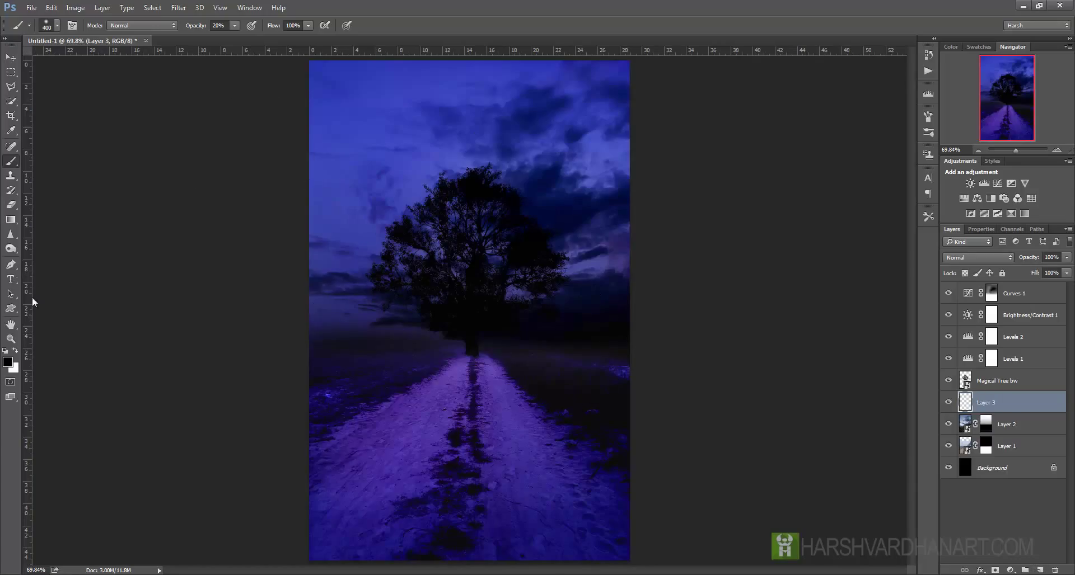
left_click(973, 257)
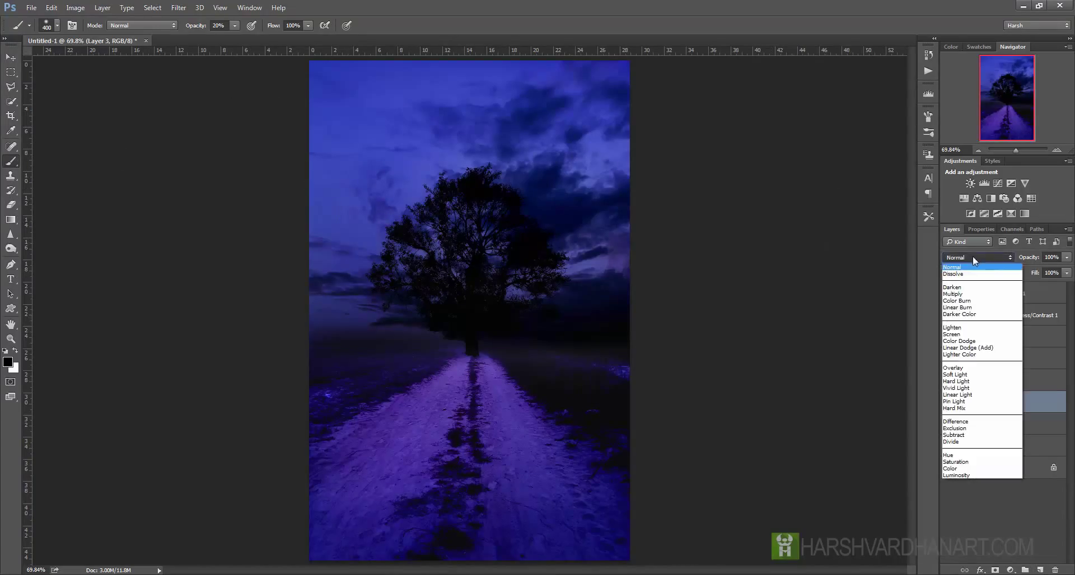
left_click(960, 375)
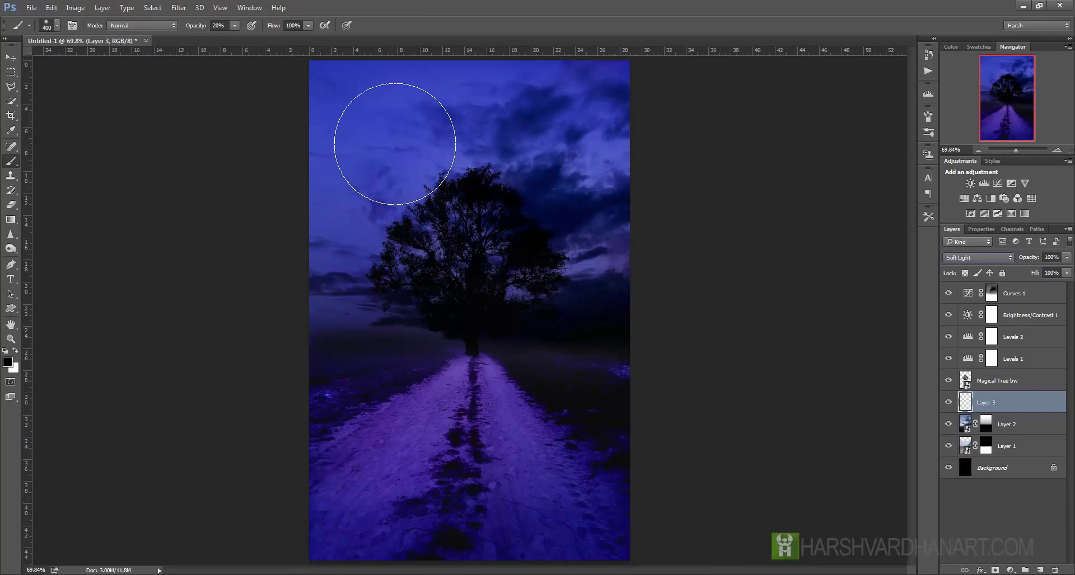
- Sample the sky's blue, lighten it to #8e9bfa, and brush a glow behind the tree on the Soft Light layer at 24% opacity
key("super")
left_click(417, 10)
left_click(471, 160, "alt")
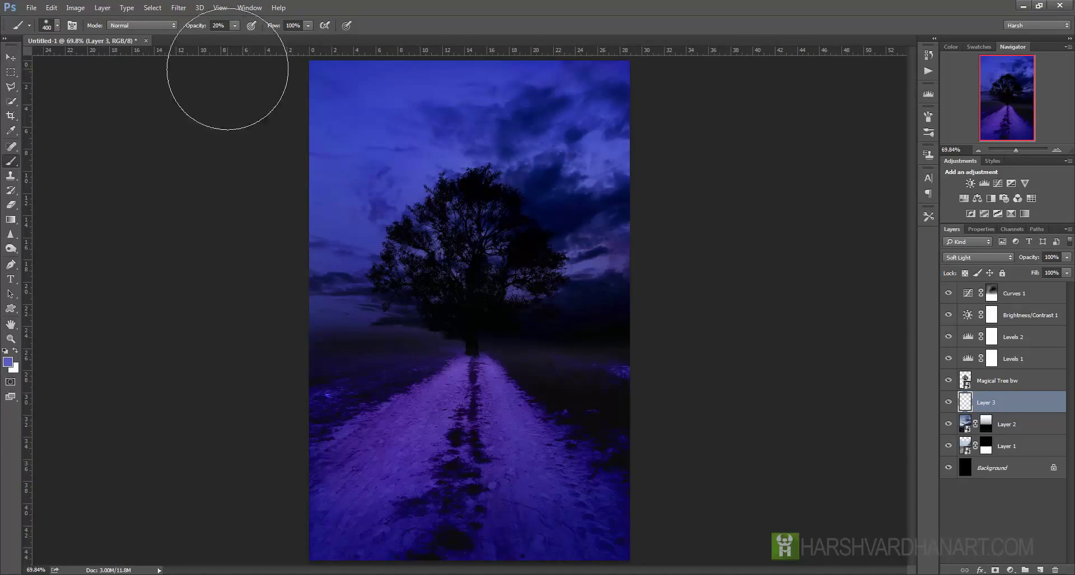
left_click(234, 25)
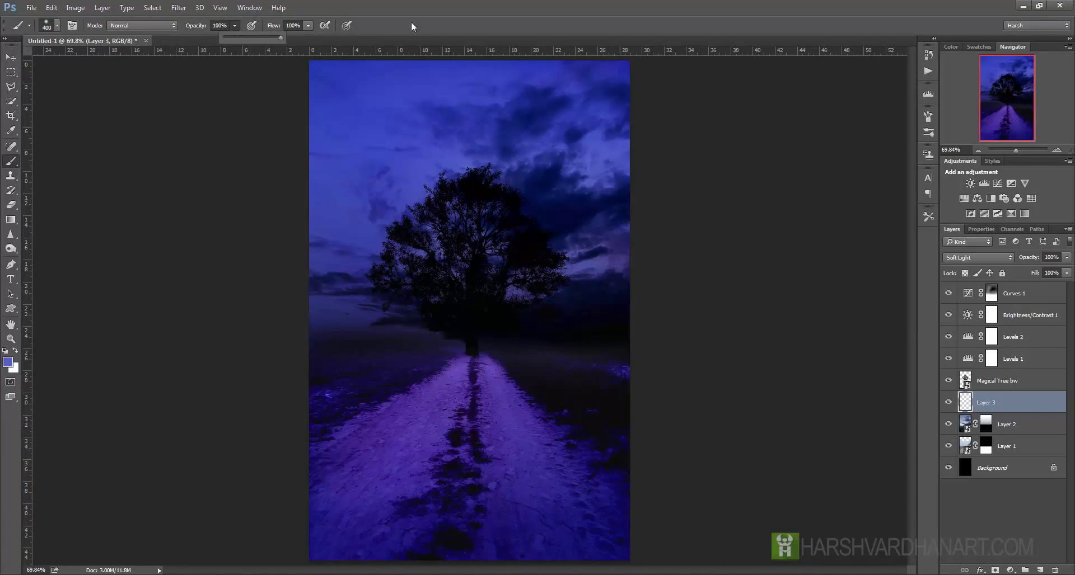
left_click(237, 36)
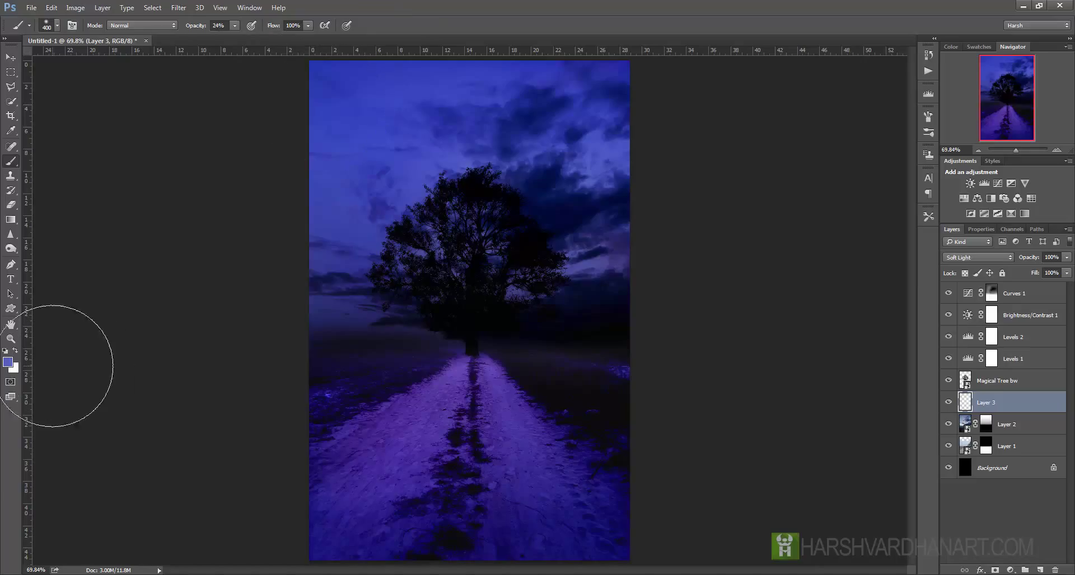
left_click(9, 363)
left_click_drag(767, 222, 766, 211)
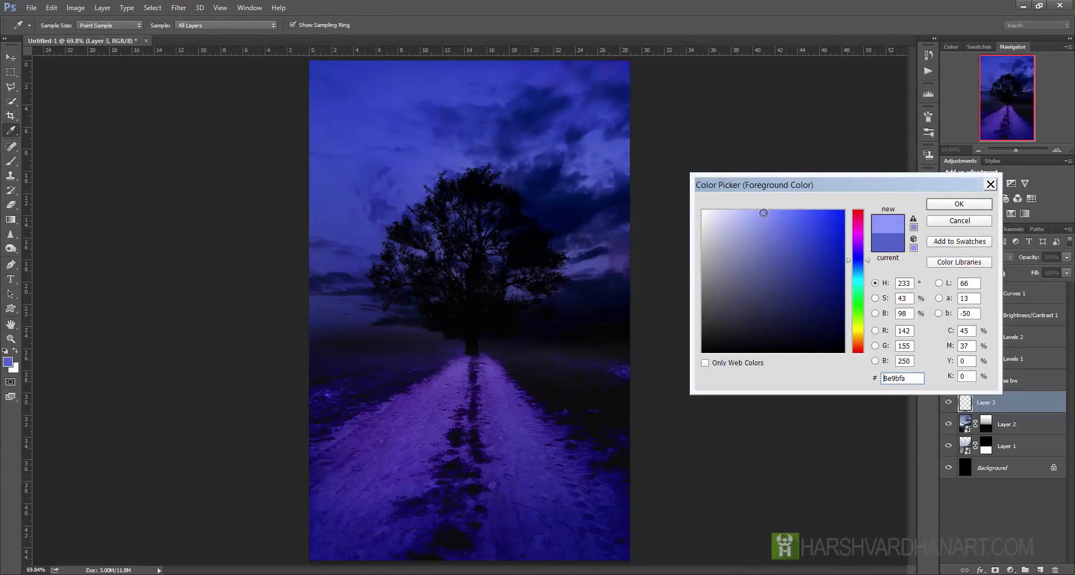
left_click(959, 204)
mouse_move(441, 225)
left_mouse_down()
mouse_move(410, 249)
mouse_move(427, 281)
mouse_move(469, 298)
mouse_move(536, 282)
mouse_move(516, 284)
mouse_move(524, 271)
mouse_move(488, 259)
mouse_move(478, 231)
mouse_move(451, 226)
mouse_move(411, 276)
mouse_move(474, 303)
mouse_move(507, 286)
mouse_move(517, 248)
mouse_move(595, 241)
mouse_move(538, 253)
mouse_move(484, 236)
mouse_move(469, 211)
mouse_move(443, 217)
mouse_move(420, 258)
mouse_move(473, 309)
mouse_move(472, 330)
mouse_move(500, 283)
mouse_move(448, 314)
mouse_move(405, 288)
mouse_move(404, 265)
mouse_move(378, 259)
mouse_move(421, 260)
mouse_move(450, 237)
mouse_move(524, 244)
left_mouse_up()
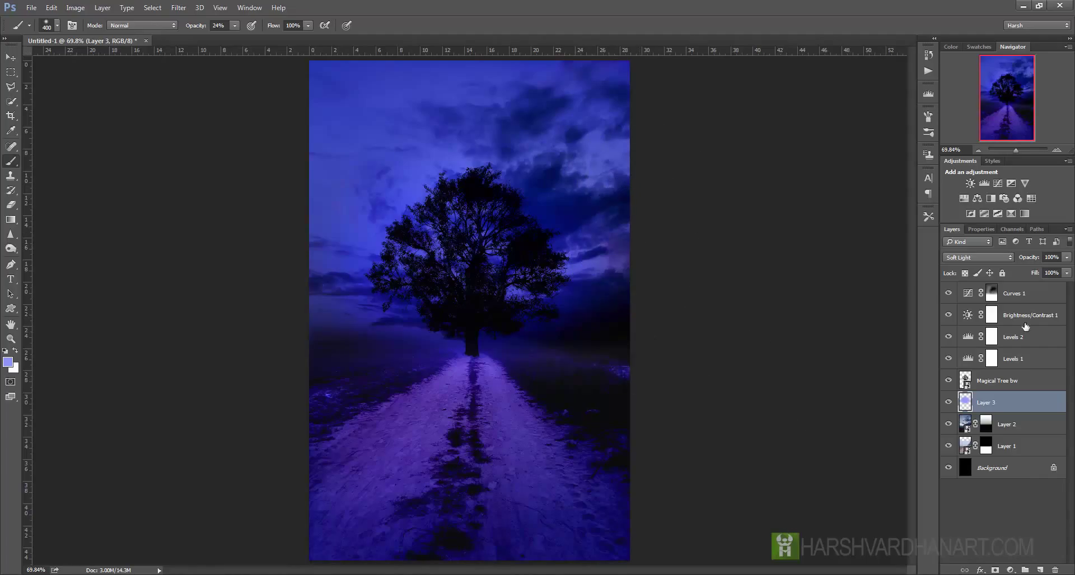
- Add a new empty layer above the Curves adjustment layer, on top of the layer stack
left_click(1025, 300)
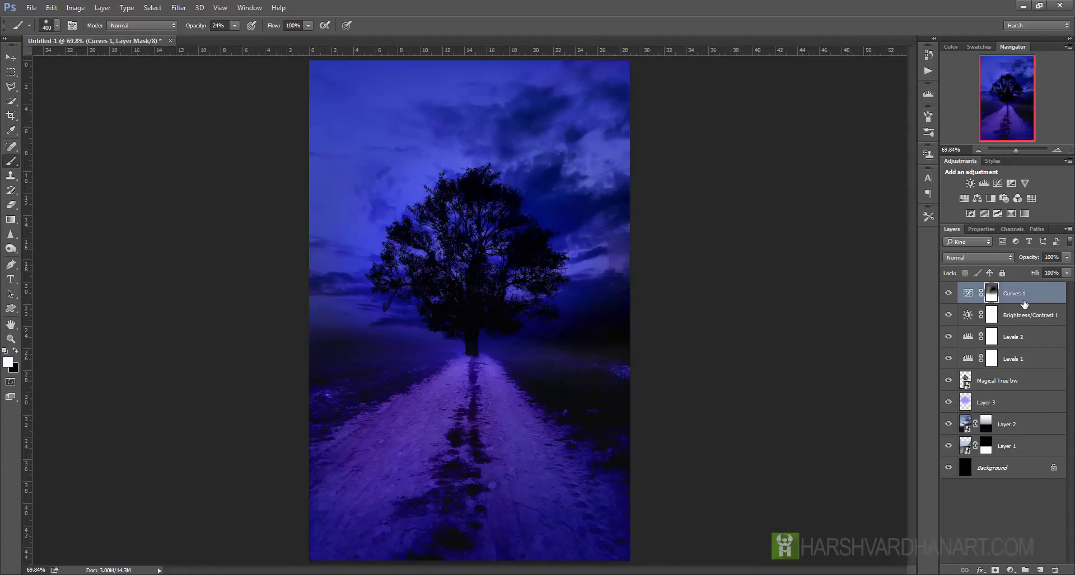
left_click(1039, 570)
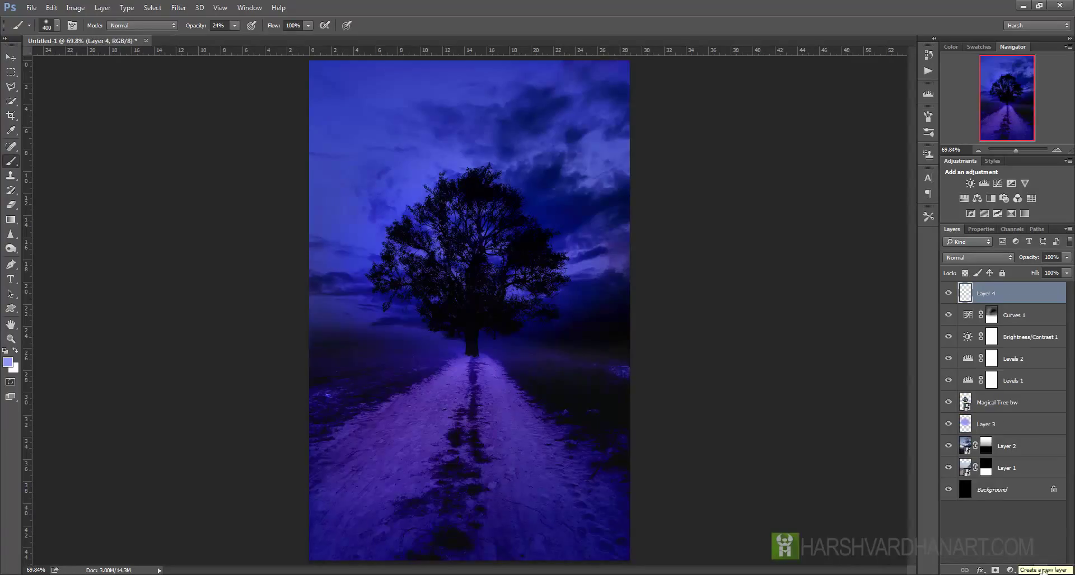
- Purge all undo, clipboard and history data to free memory, and check the remaining purge options
left_click(51, 7)
mouse_move(123, 324)
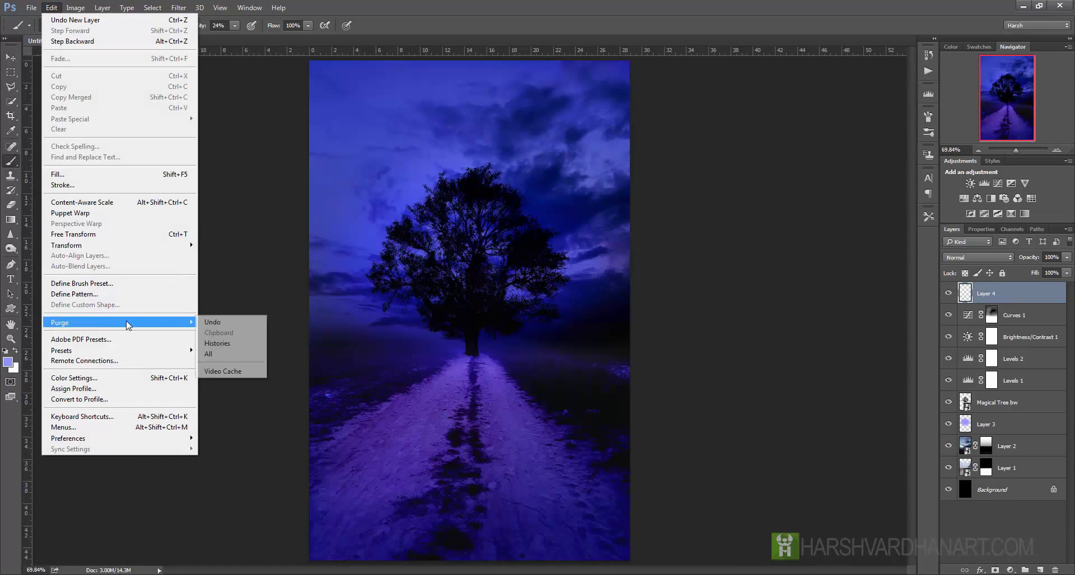
left_click(226, 355)
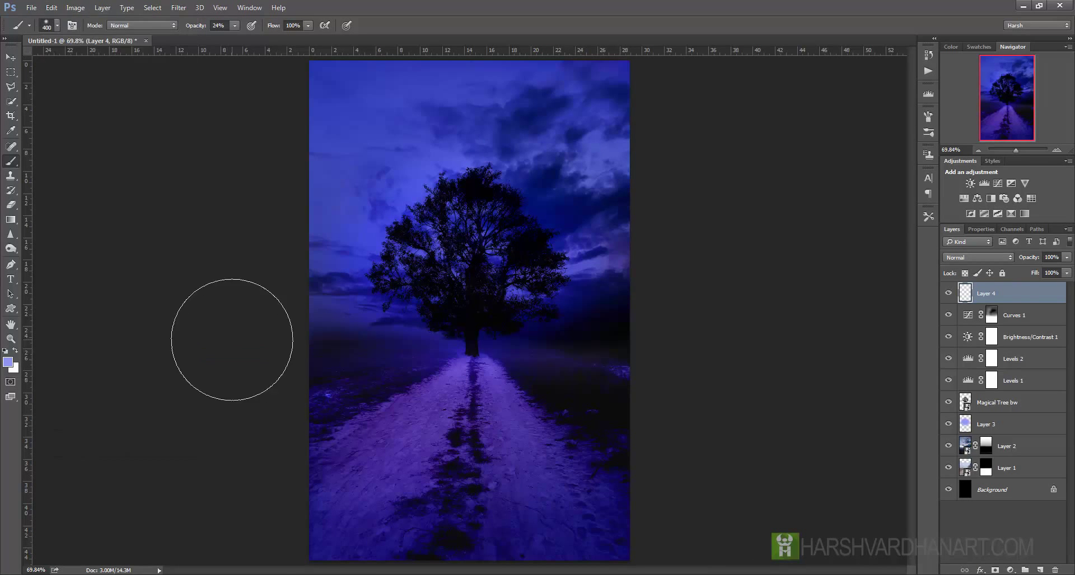
left_click(51, 8)
mouse_move(101, 324)
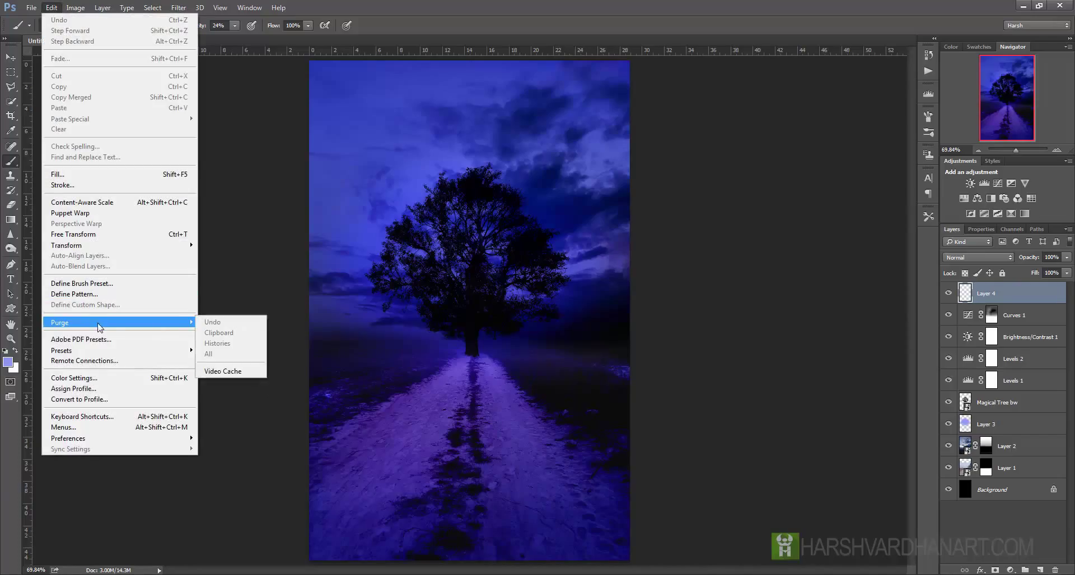
- Create a new document with the Default Photoshop Size preset and a white background
left_click(221, 358)
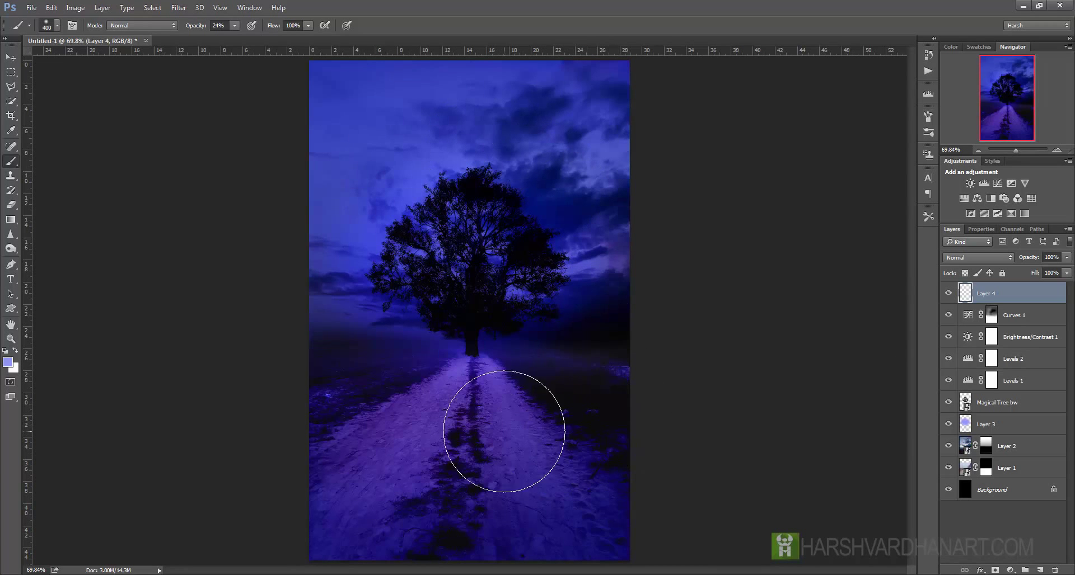
left_click(31, 7)
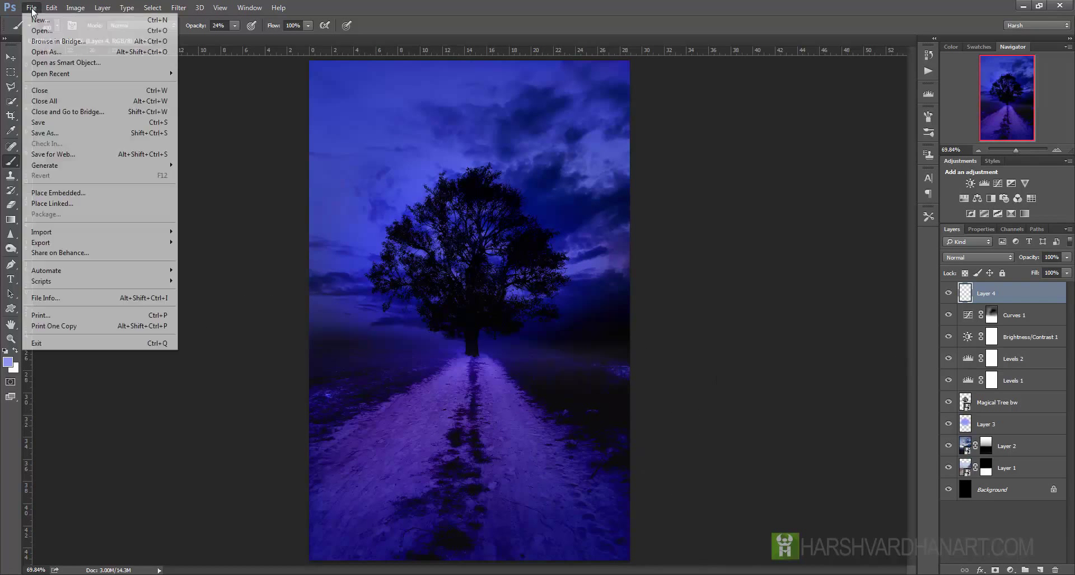
left_click(34, 20)
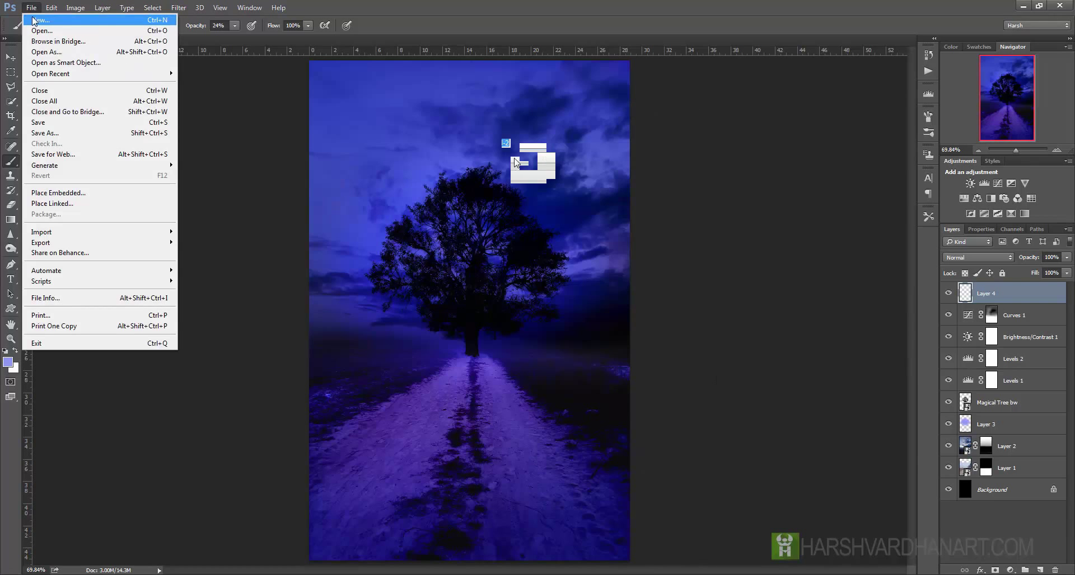
left_click(504, 158)
left_click(507, 177)
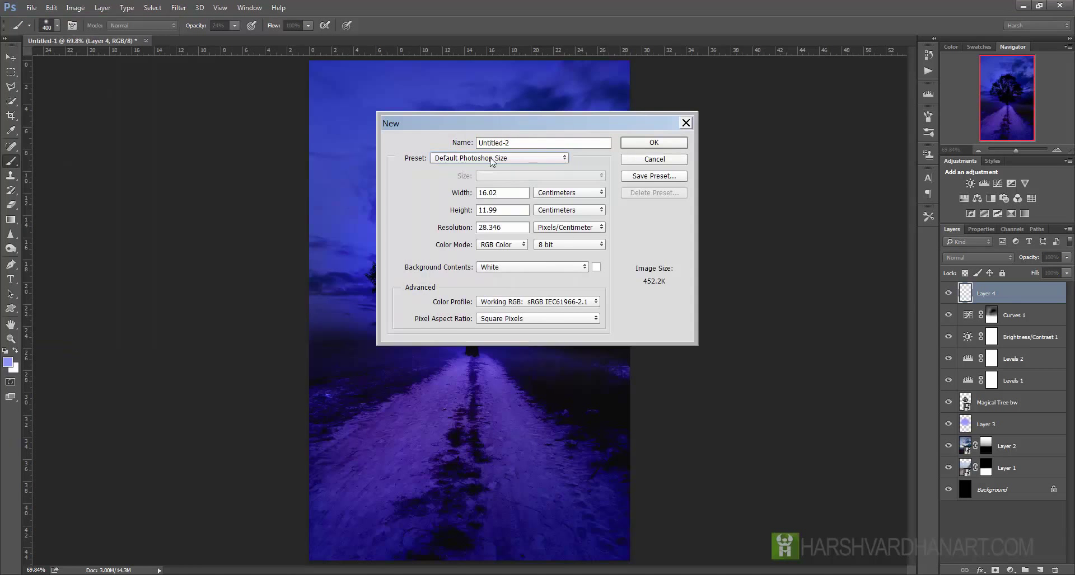
left_click(659, 143)
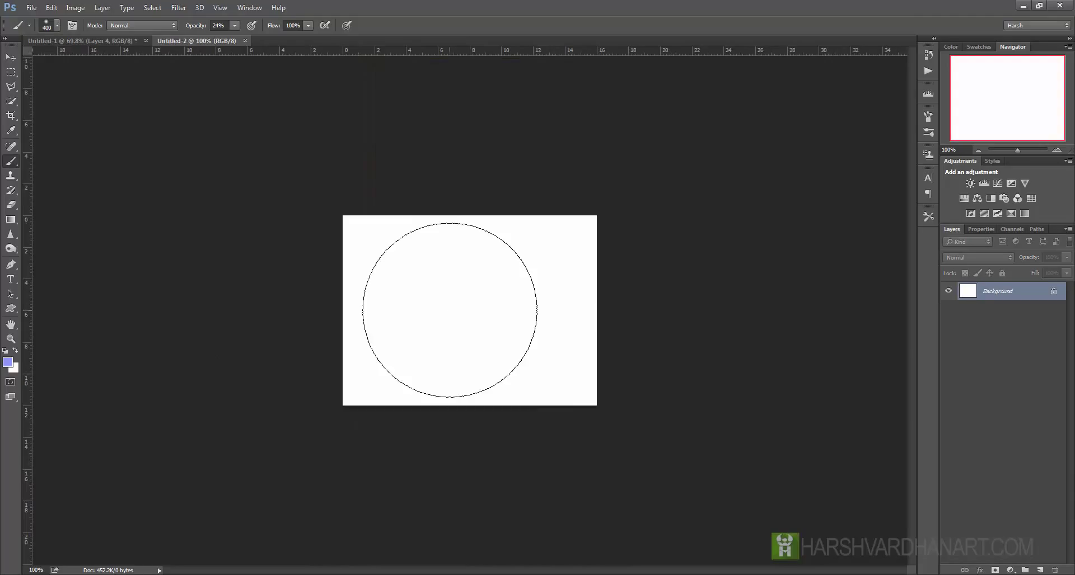
- Choose the Brush tool, raise the hardness of its 400 px tip and set its opacity to 100%
right_click(11, 161)
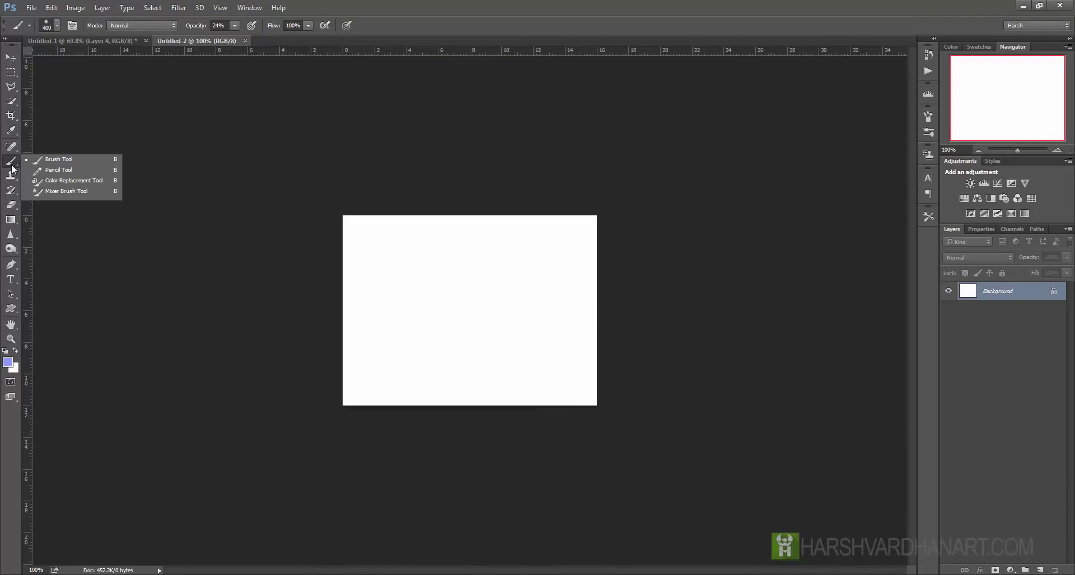
left_click(39, 161)
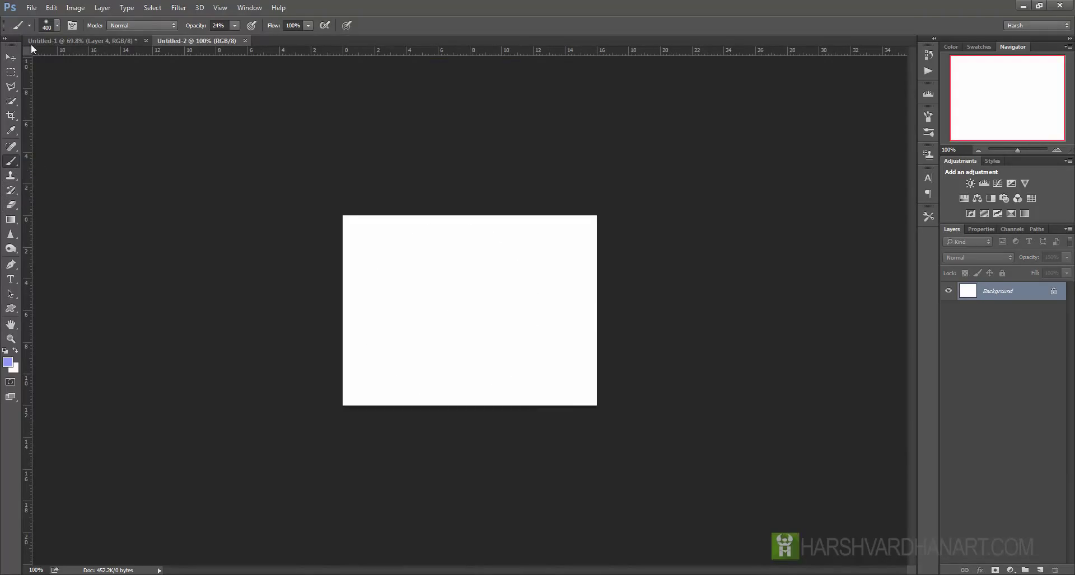
left_click(58, 26)
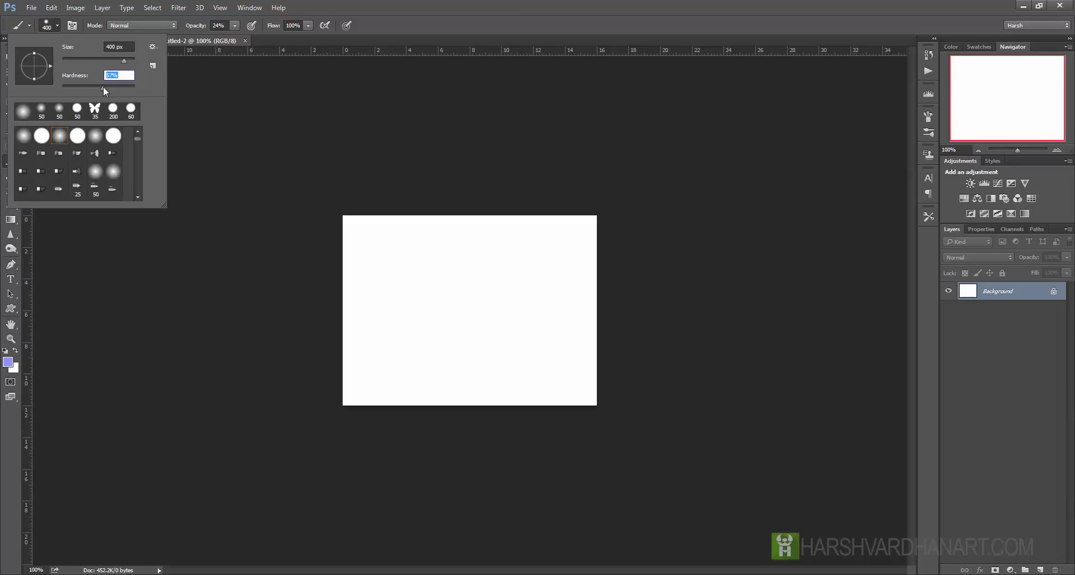
key("Return")
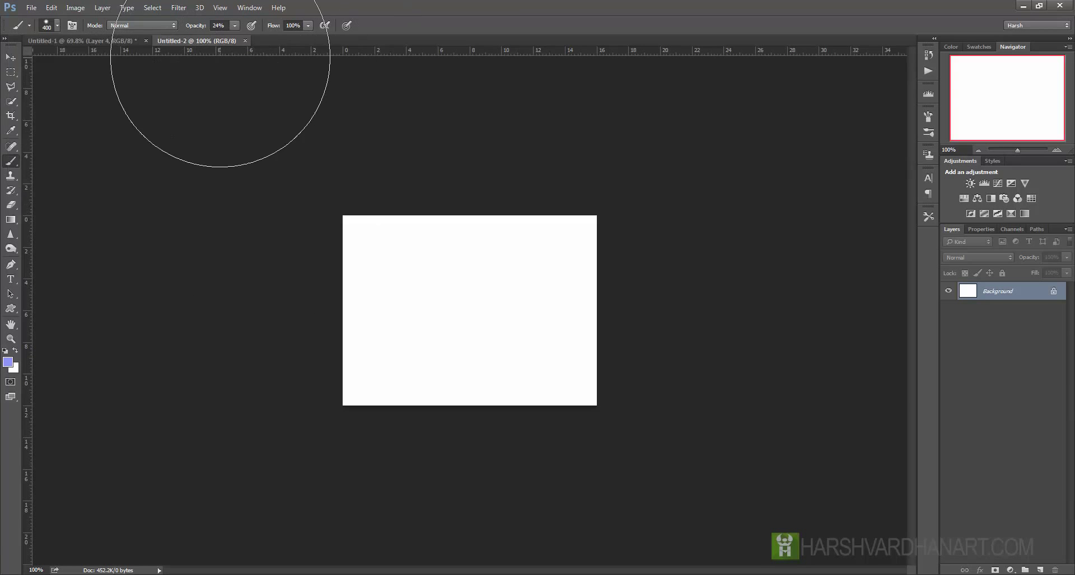
left_click_drag(235, 25, 260, 37)
left_click(446, 21)
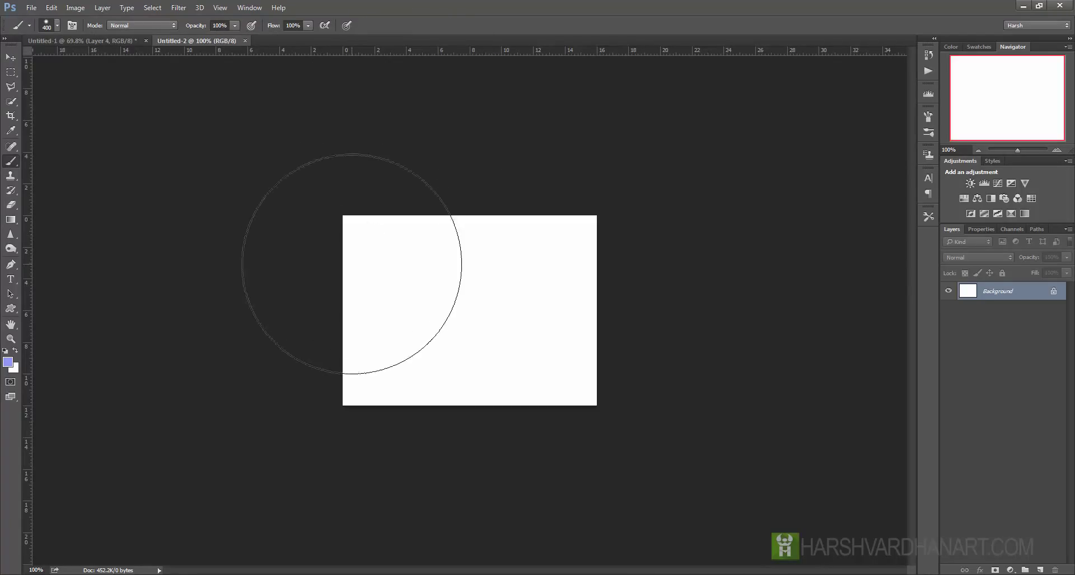
- Shrink the brush to about 4 px, reset the colours to black and white, and paint a cluster of small black specks on the background
key("bracketleft")
key("bracketleft")
key("bracketleft")
key("bracketleft")
key("bracketleft")
key("bracketleft")
key("bracketleft")
key("bracketleft")
key("bracketleft")
key("bracketleft")
key("bracketleft")
key("bracketleft")
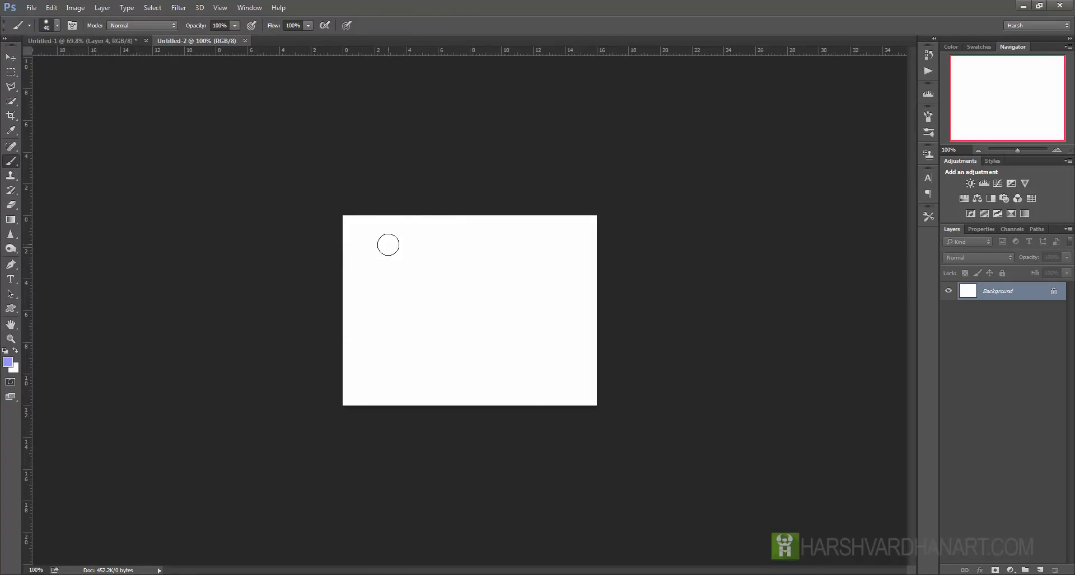
key("bracketleft")
key("bracketleft")
key("bracketleft")
key("d")
left_click_drag(456, 280, 445, 263)
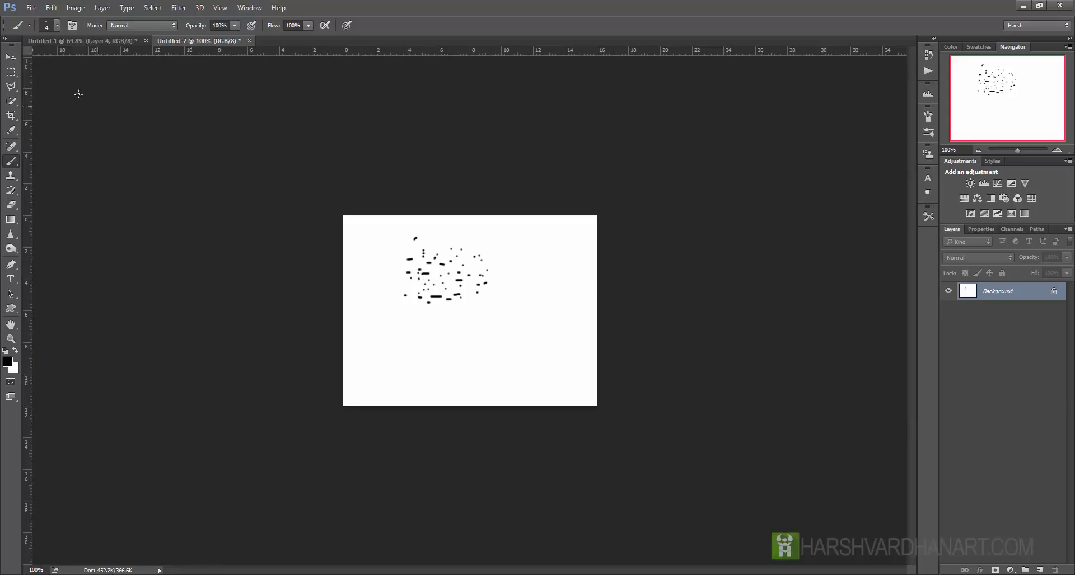
- Define the painted specks as a brush preset named Sampled Brush 14 and paint test strokes with it on the canvas
left_click(52, 8)
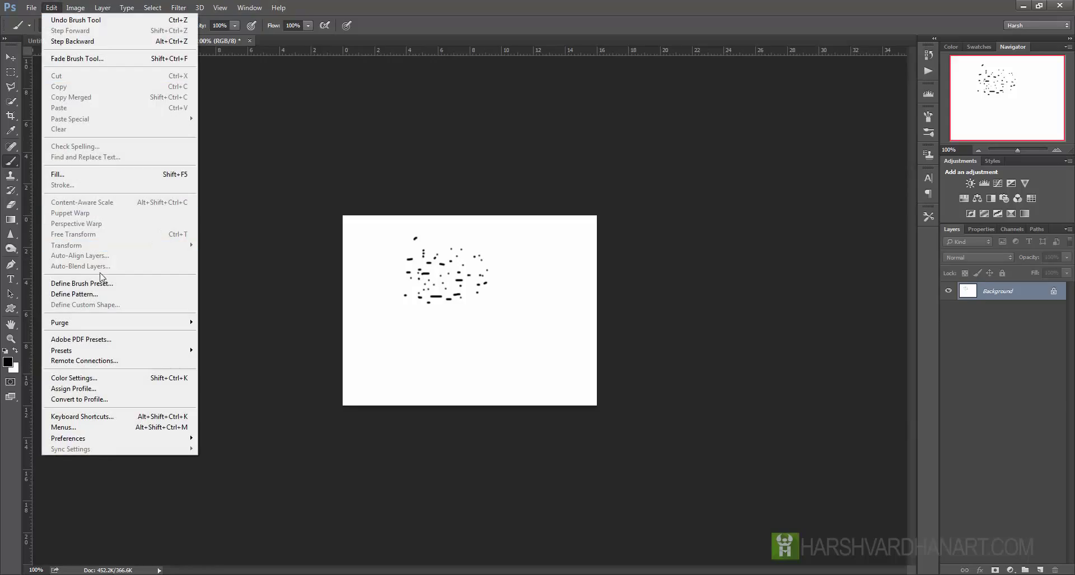
left_click(107, 283)
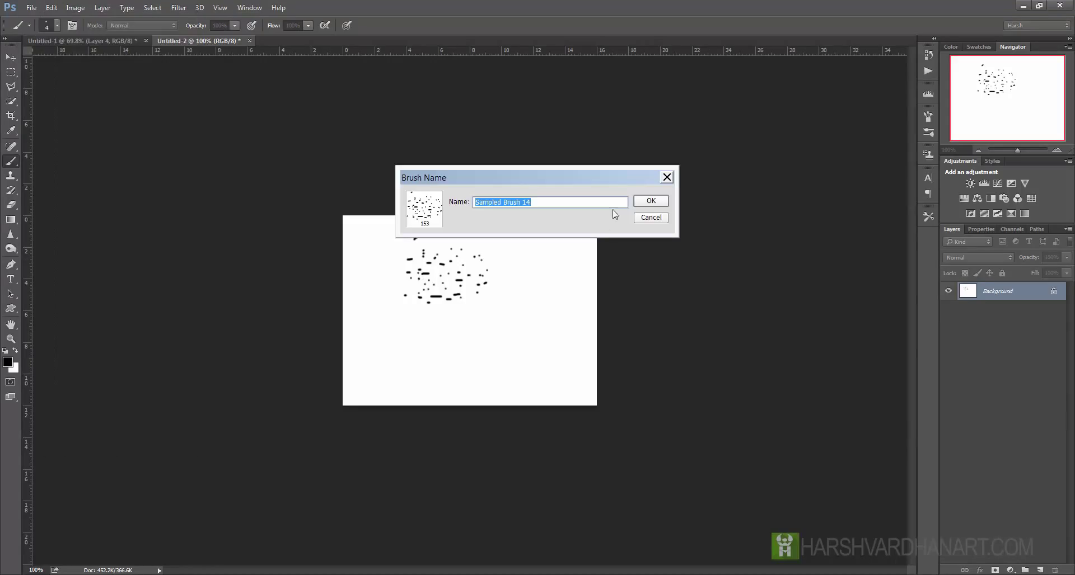
left_click(657, 200)
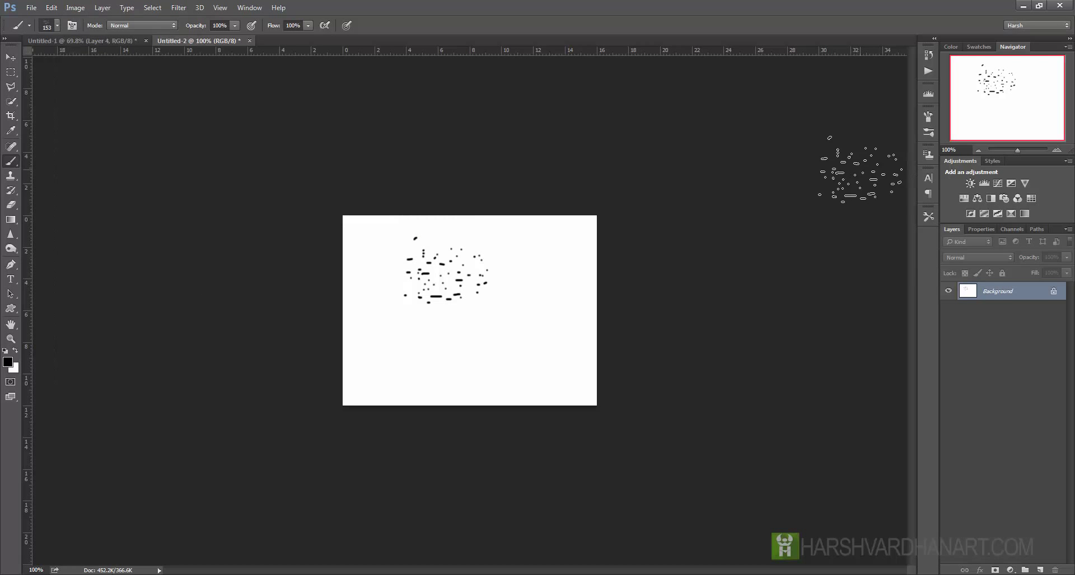
mouse_move(541, 315)
left_mouse_down()
mouse_move(434, 336)
mouse_move(429, 324)
mouse_move(495, 252)
mouse_move(532, 248)
mouse_move(537, 297)
mouse_move(468, 308)
mouse_move(542, 317)
left_mouse_up()
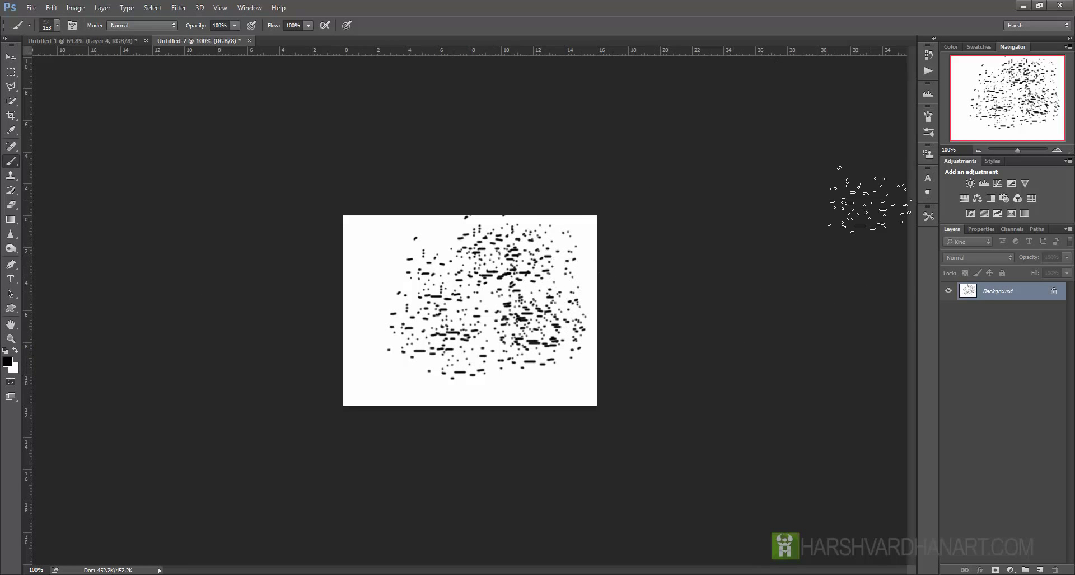
- Add a white-filled layer over the test strokes, hide the background layer, and add another empty layer on top
left_click(1039, 571)
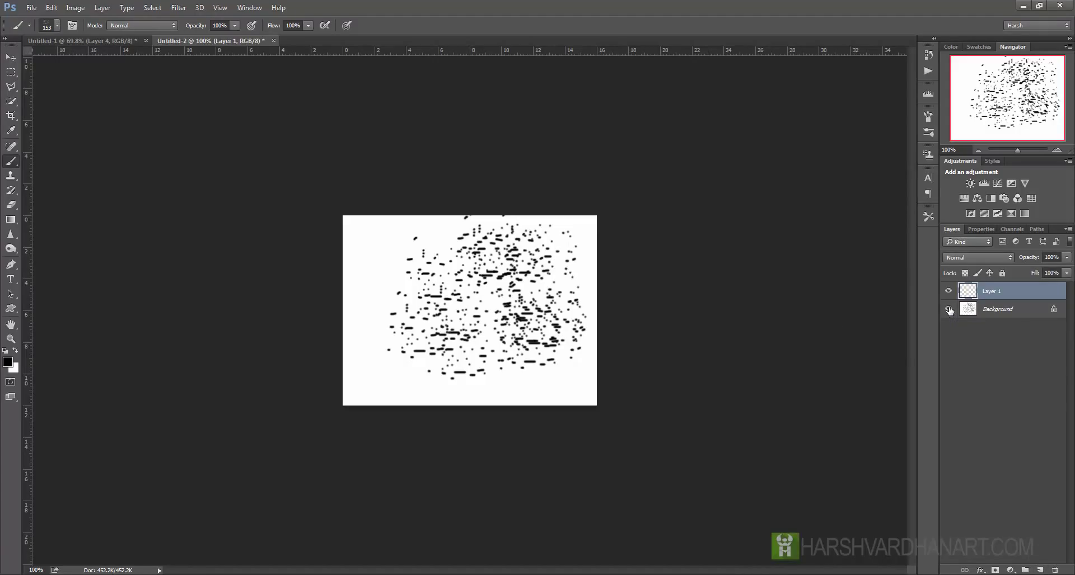
key("alt+BackSpace")
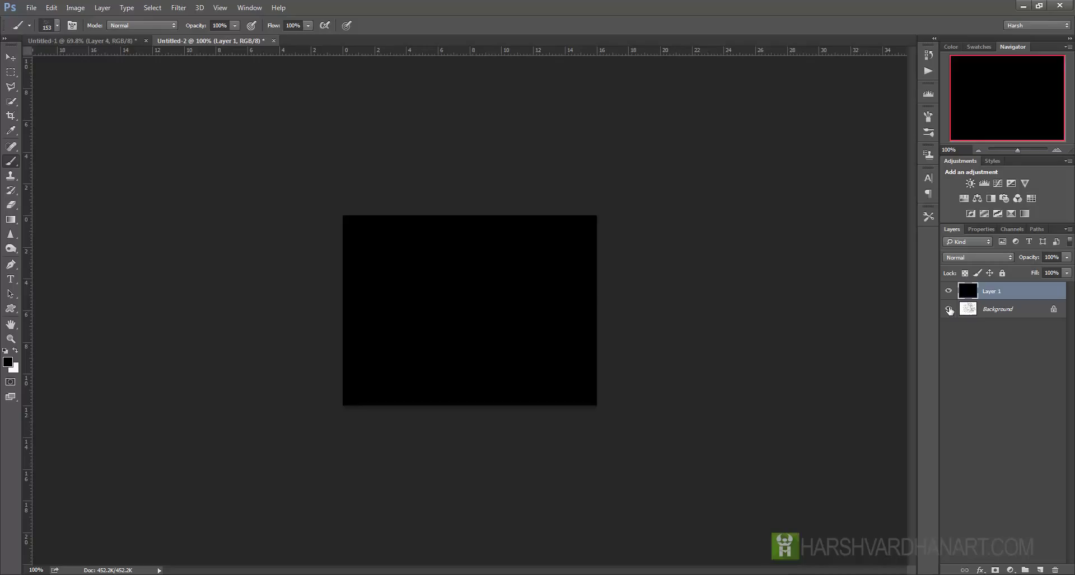
key("ctrl+BackSpace")
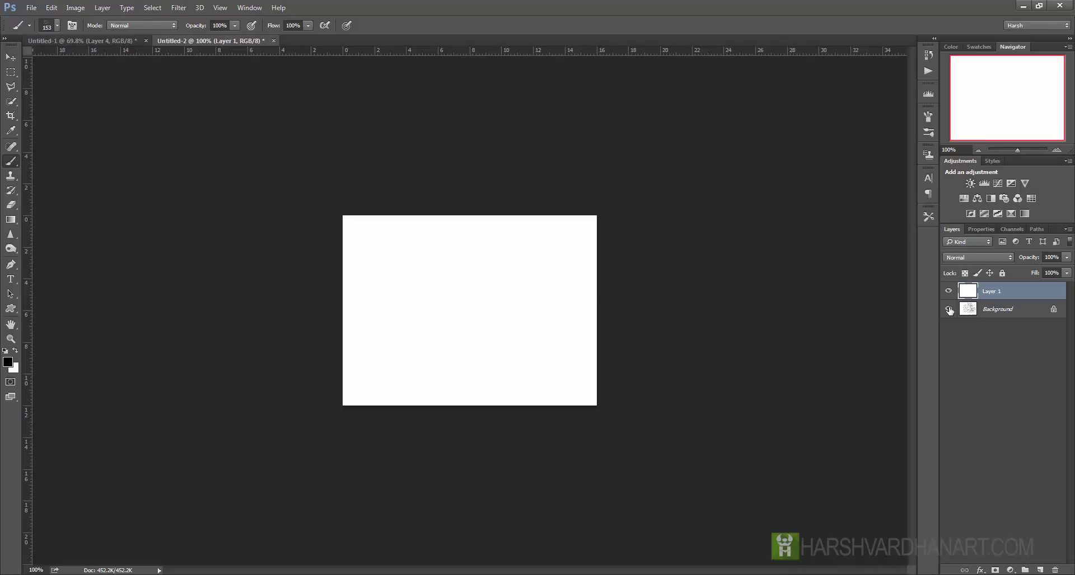
left_click(948, 309)
left_click(1040, 570)
- Set the spacing of the speckle brush tip to 41% in the brush settings
left_click(929, 118)
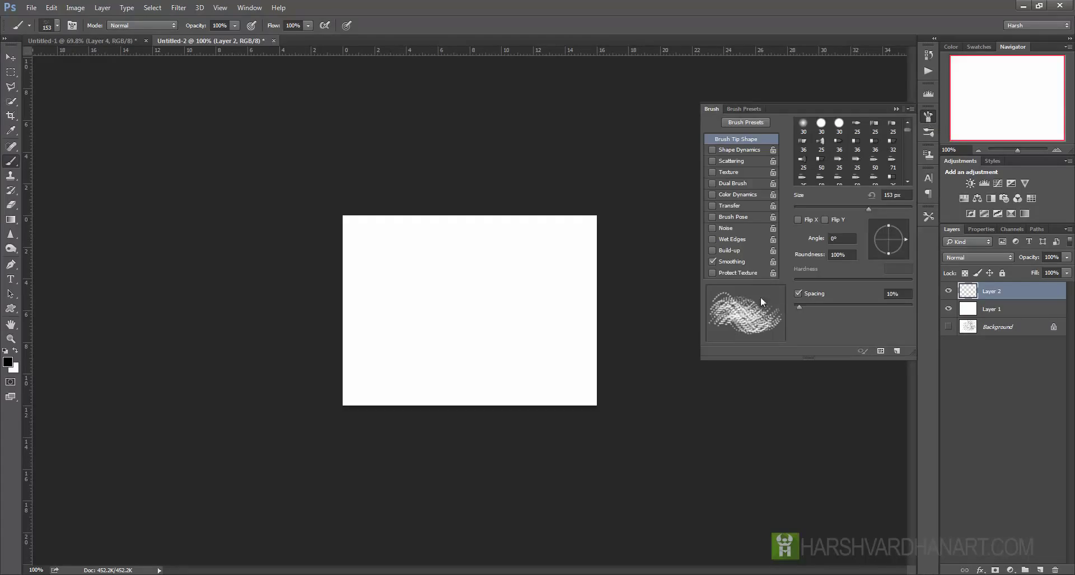
left_click(249, 8)
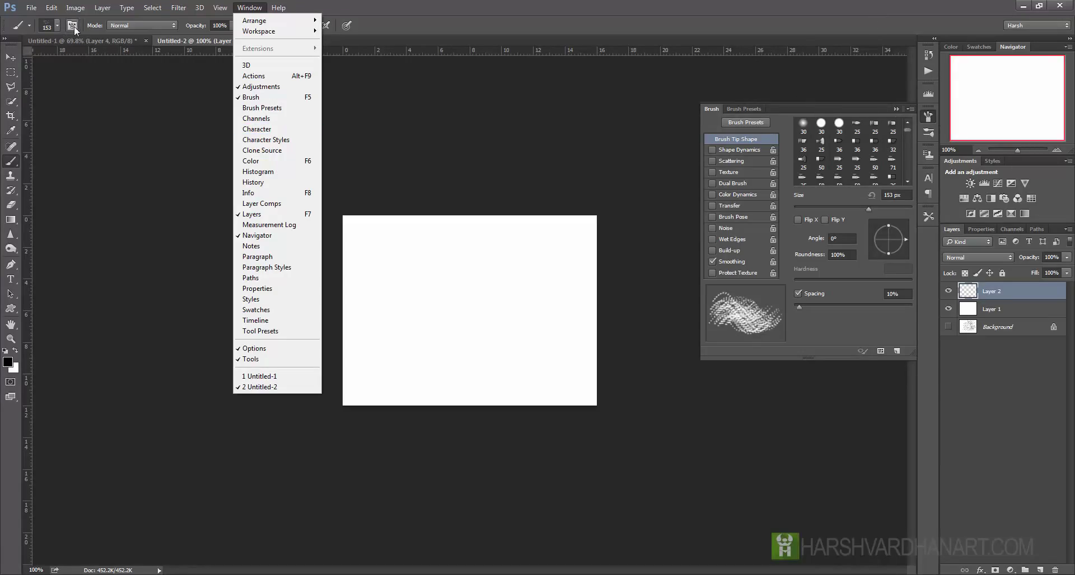
left_click(57, 27)
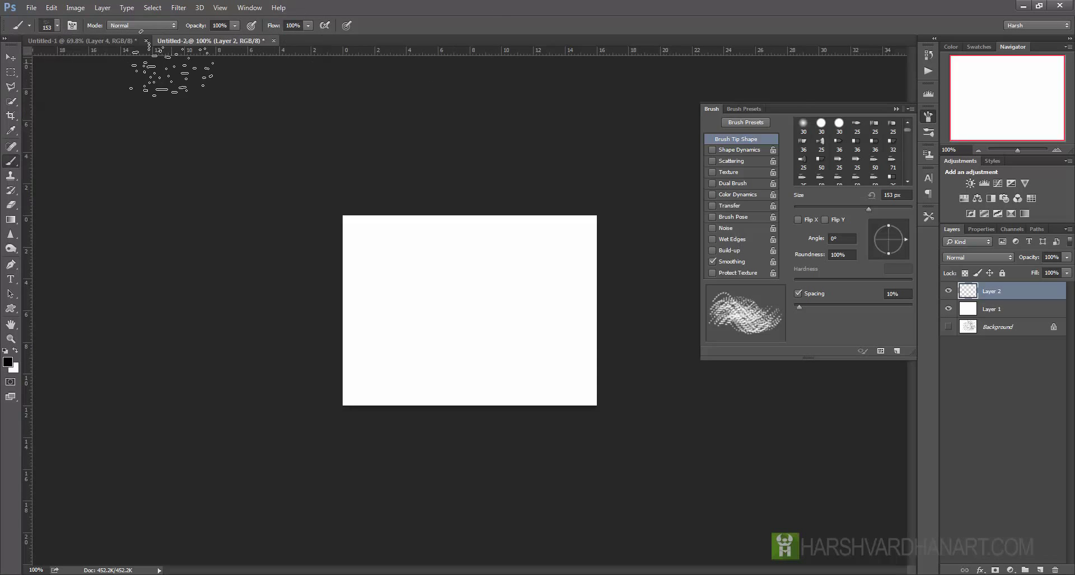
mouse_move(799, 306)
left_mouse_down()
mouse_move(839, 308)
mouse_move(817, 308)
left_mouse_up()
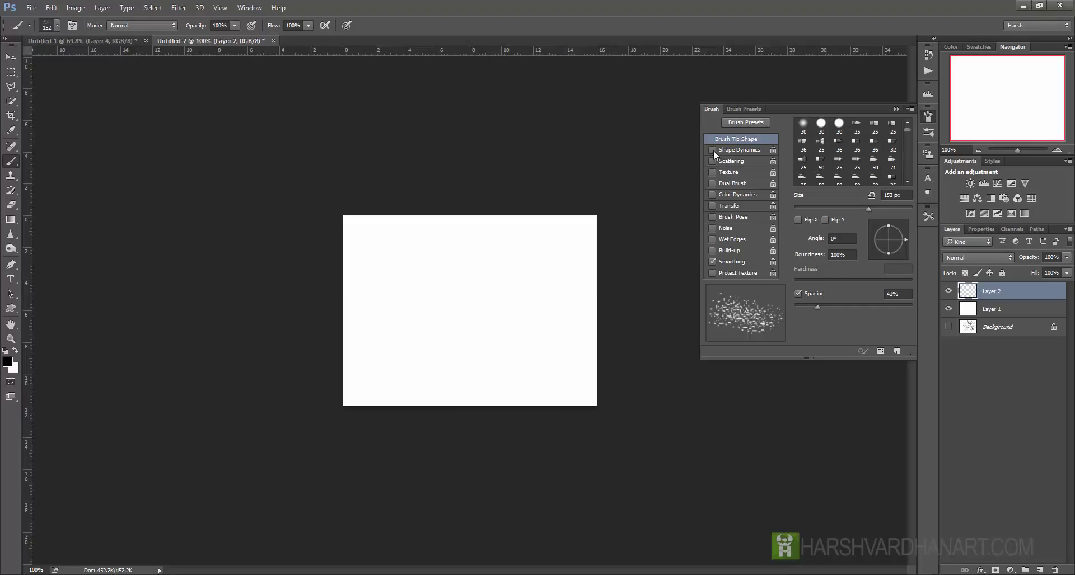
- Enable Shape Dynamics with size jitter 34%, minimum diameter 44%, angle jitter 32% and roundness jitter 9%
left_click(727, 150)
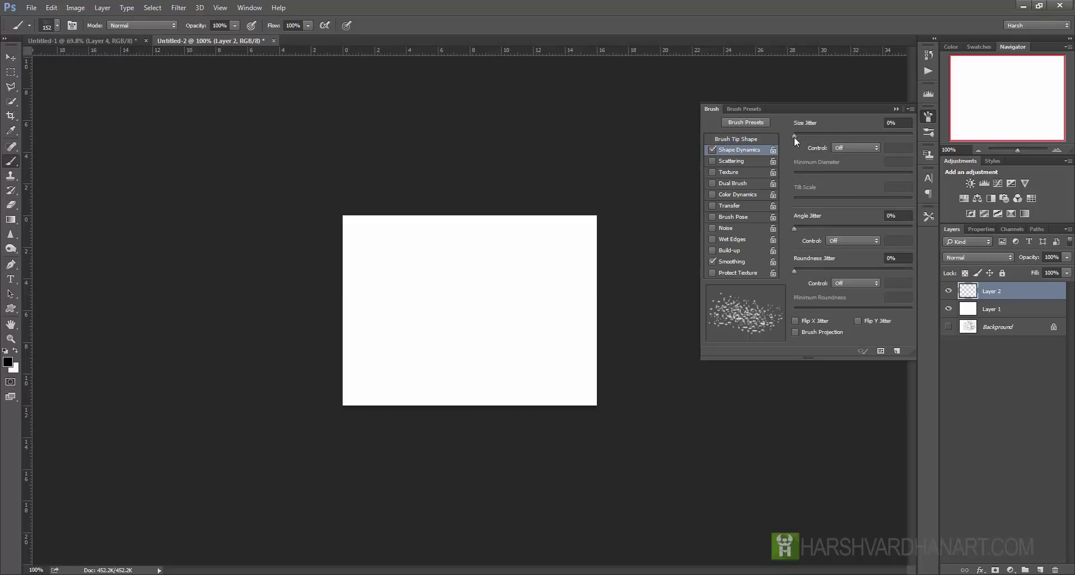
left_click_drag(795, 136, 834, 136)
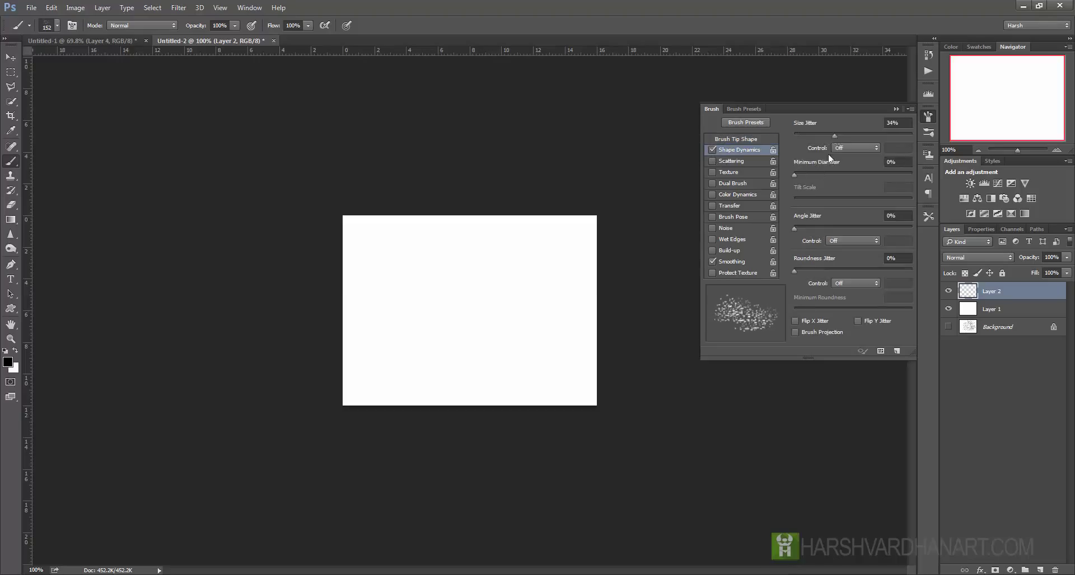
left_click_drag(794, 176, 845, 176)
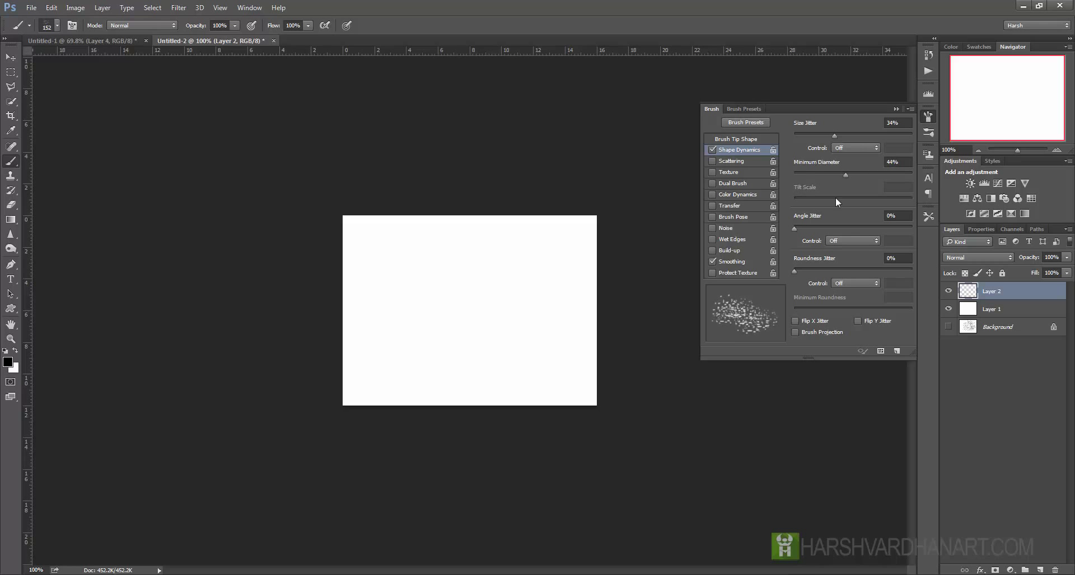
left_click_drag(795, 227, 831, 229)
mouse_move(795, 271)
left_mouse_down()
mouse_move(849, 272)
mouse_move(805, 270)
left_mouse_up()
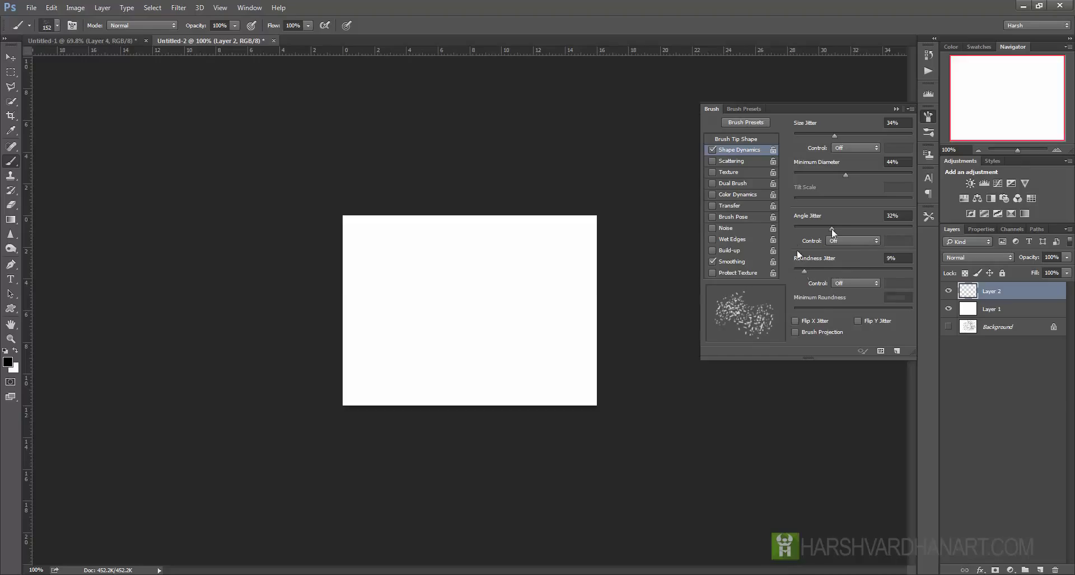
- Enable Scattering on both axes at 251%, with count 3 and count jitter 19%
left_click(729, 161)
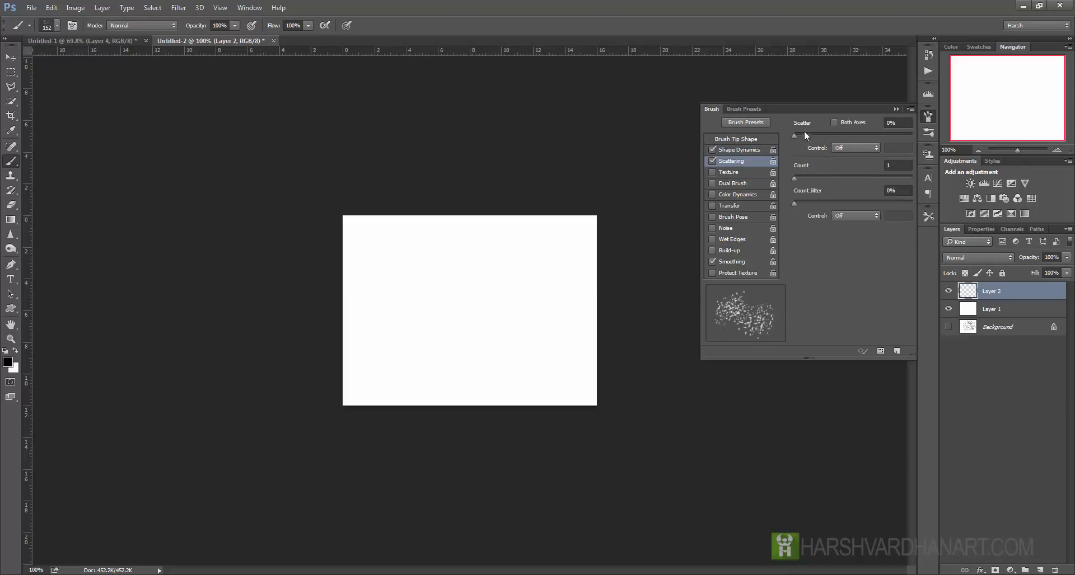
left_click(836, 122)
left_click_drag(796, 137, 824, 135)
left_click_drag(795, 179, 811, 179)
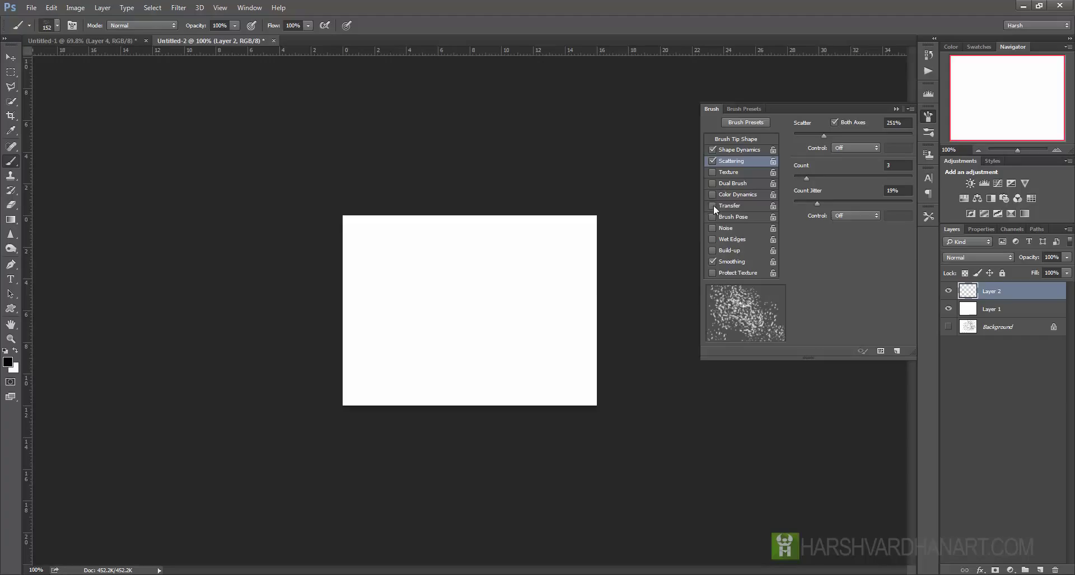
- Enable Transfer for the brush with opacity jitter 36% and flow jitter 29%, and close the brush settings
left_click(741, 207)
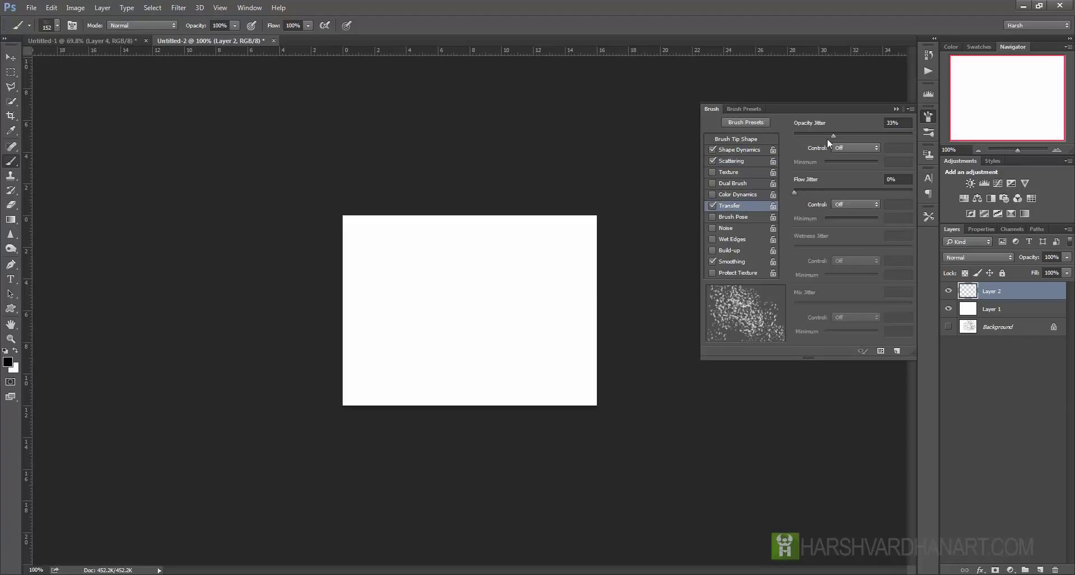
left_click_drag(794, 192, 835, 192)
left_click(927, 116)
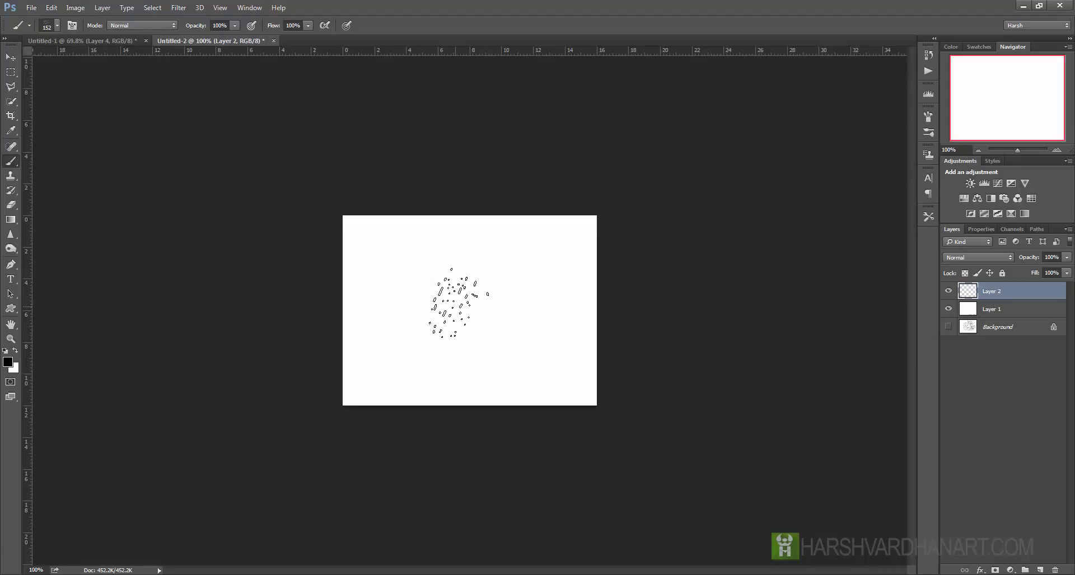
- Reduce the brush to 70 px and paint scattered black speckles across the canvas on the top layer
key("bracketleft")
key("bracketleft")
key("bracketleft")
key("bracketleft")
mouse_move(439, 282)
left_mouse_down()
mouse_move(476, 297)
mouse_move(482, 329)
mouse_move(605, 321)
mouse_move(542, 272)
mouse_move(478, 285)
mouse_move(431, 313)
left_mouse_up()
mouse_move(373, 274)
left_mouse_down()
mouse_move(374, 310)
mouse_move(407, 306)
mouse_move(487, 352)
left_mouse_up()
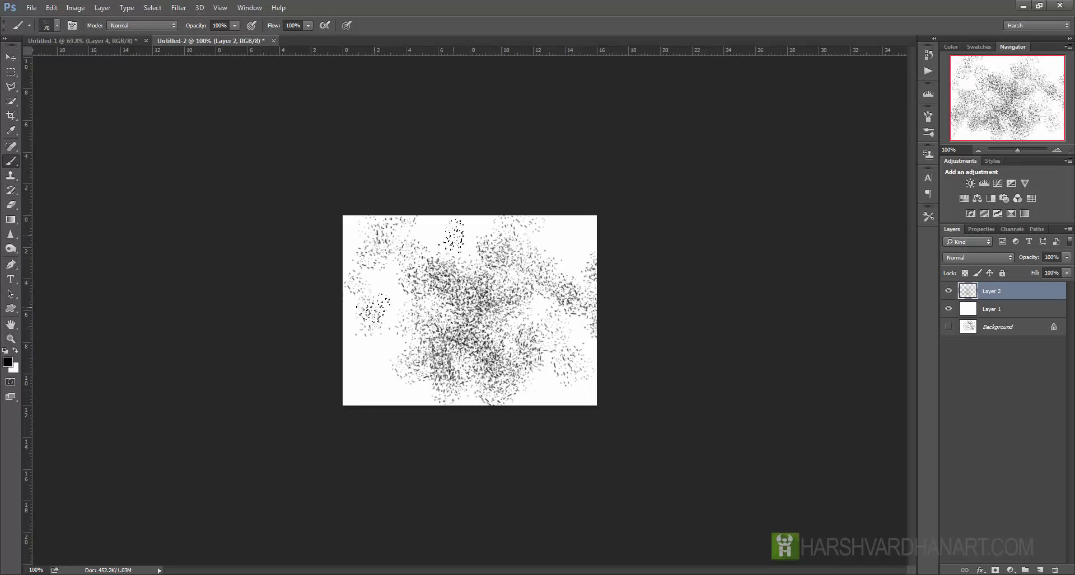
left_click(460, 237)
left_click(586, 253)
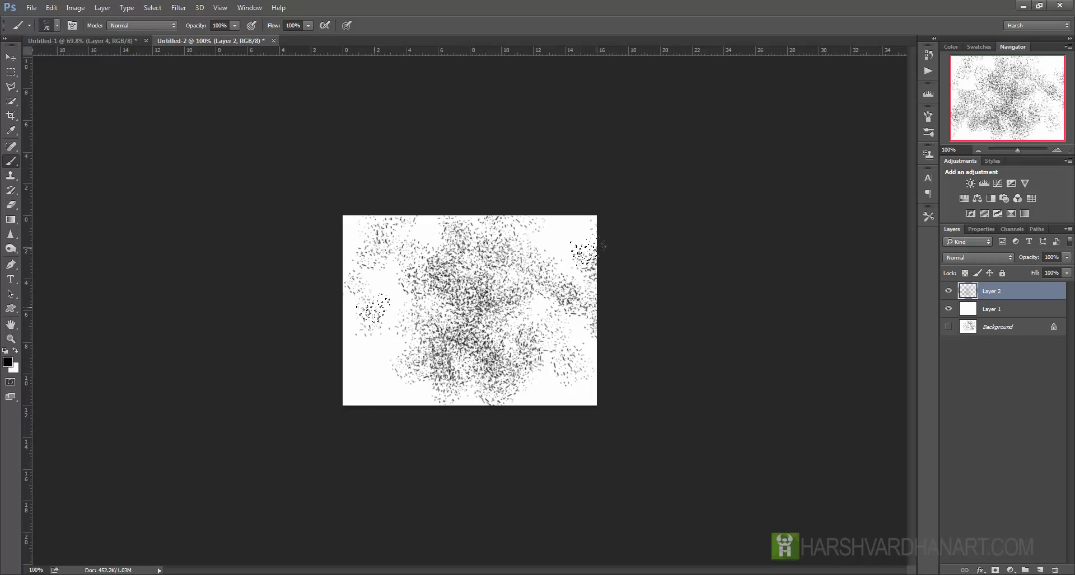
- Save the current speckle brush as a new brush preset named "star dust", capturing its size
left_click(933, 121)
left_click(910, 111)
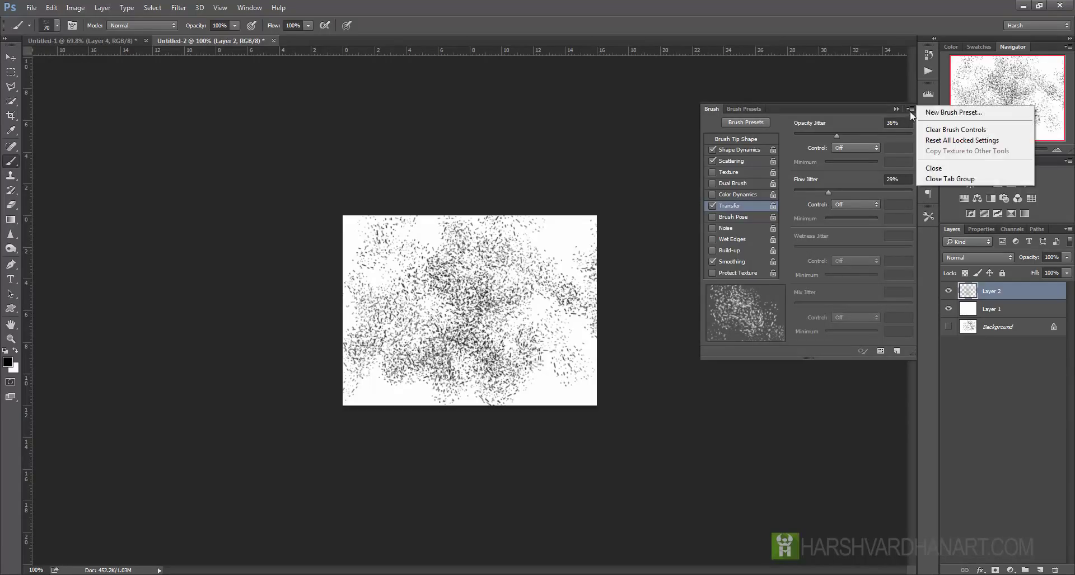
left_click(952, 112)
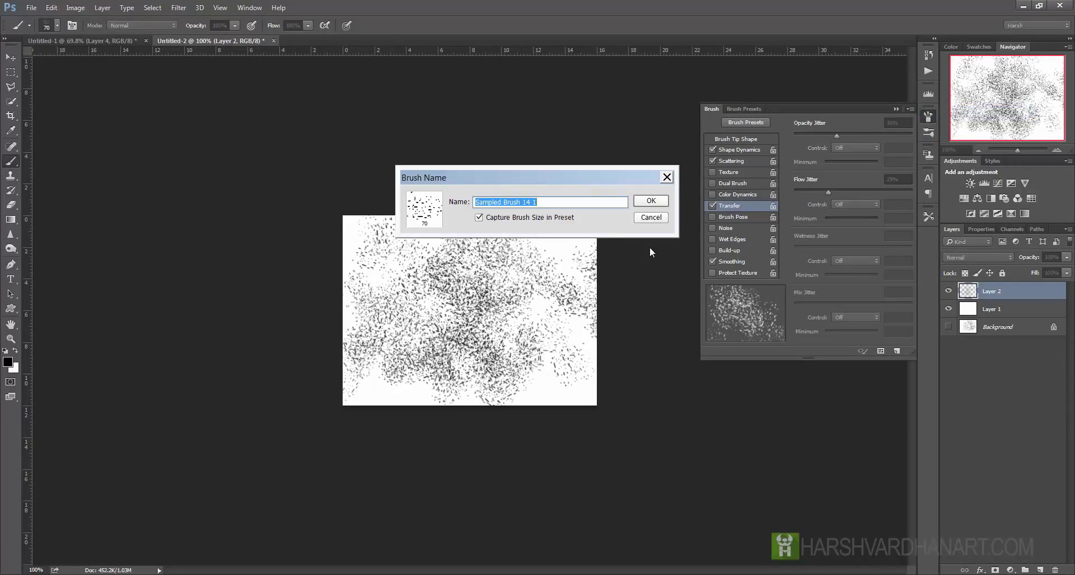
type("star dust")
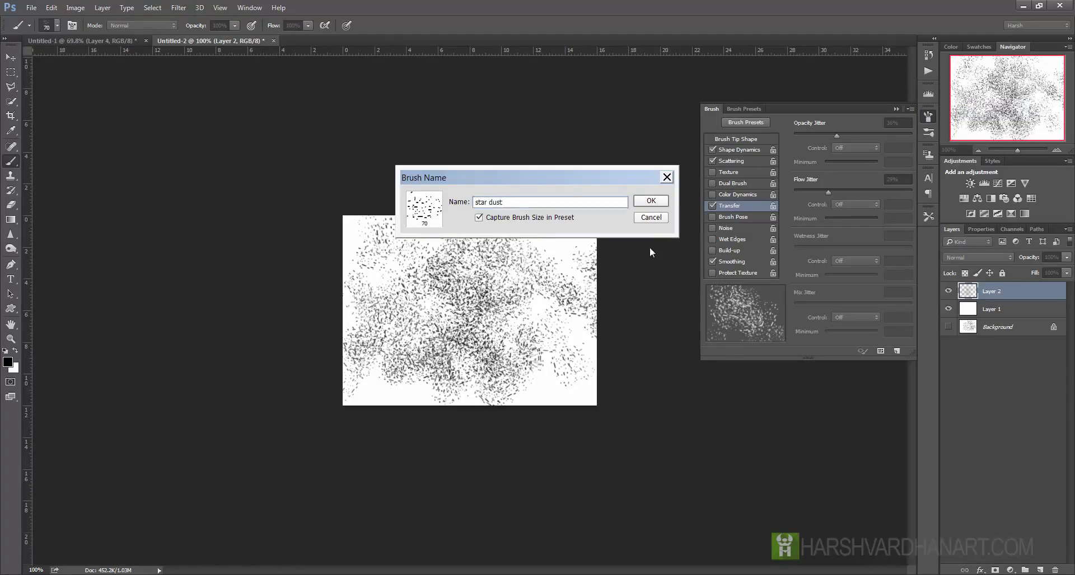
key("Return")
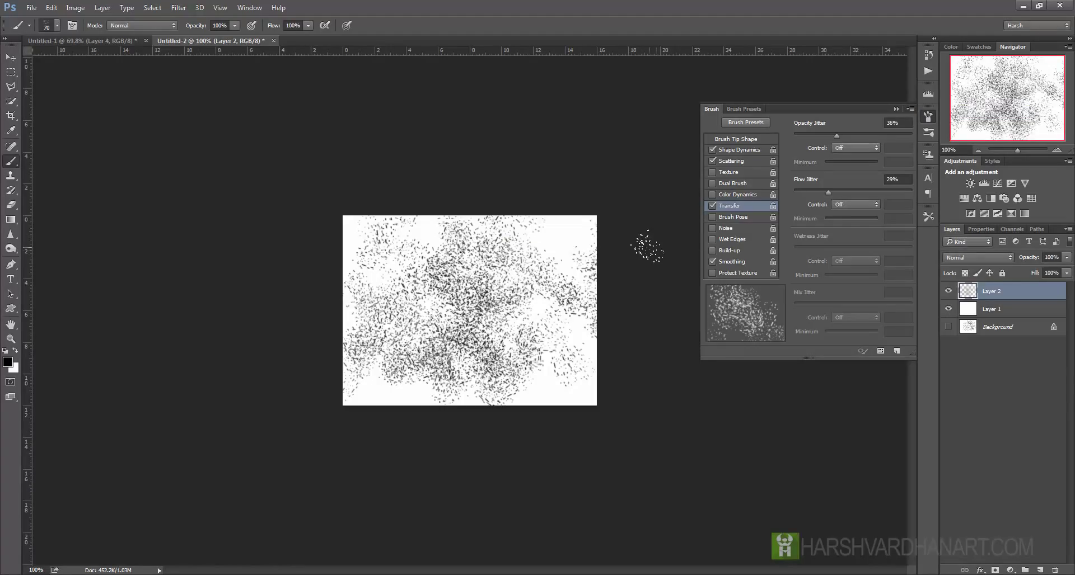
- Collapse the brush settings and close the Untitled-2 document without saving its changes
left_click(895, 108)
left_click(273, 40)
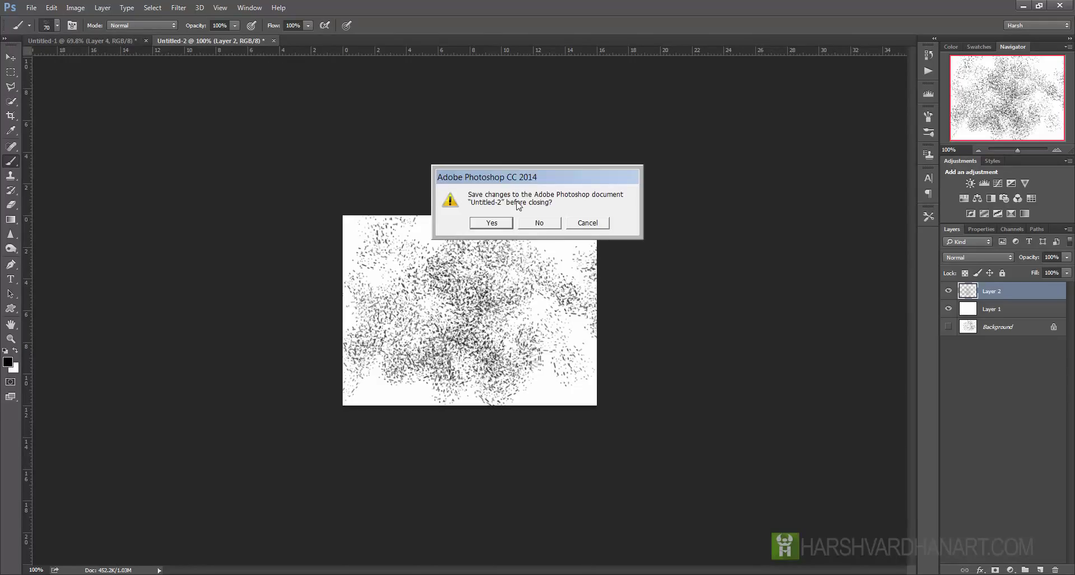
left_click(536, 224)
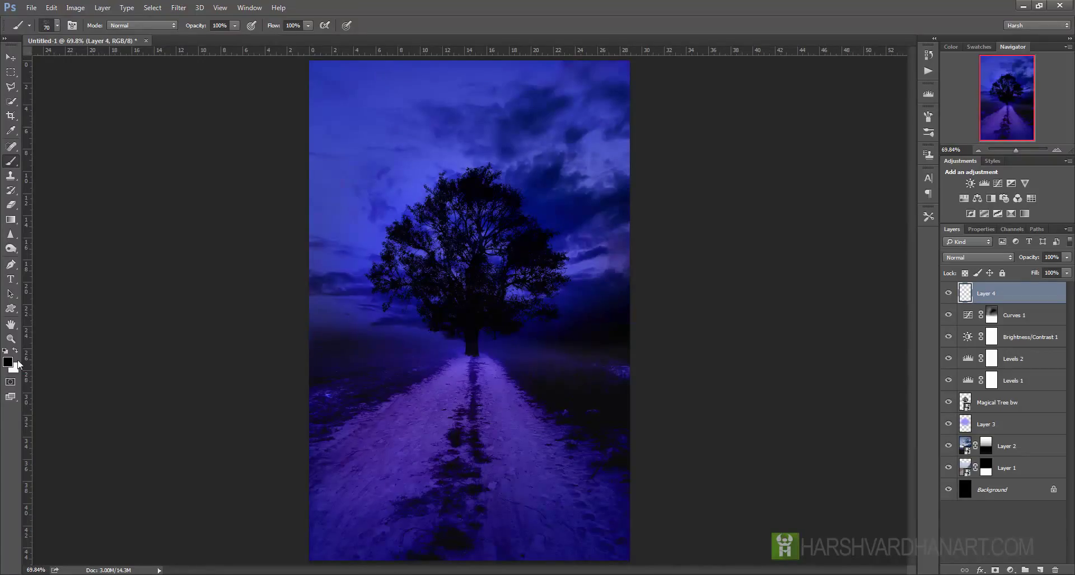
- Switch the foreground to white, reduce the brush to 45 px and paint speckles over the sky above the tree on Layer 4
key("x")
key("bracketleft")
key("bracketleft")
key("bracketleft")
left_click_drag(388, 120, 437, 121)
left_click_drag(430, 168, 574, 136)
mouse_move(533, 109)
left_mouse_down()
mouse_move(440, 116)
mouse_move(557, 160)
mouse_move(555, 209)
mouse_move(588, 226)
left_mouse_up()
mouse_move(425, 168)
left_mouse_down()
mouse_move(381, 185)
mouse_move(397, 252)
mouse_move(352, 176)
mouse_move(411, 118)
mouse_move(529, 70)
mouse_move(616, 140)
mouse_move(610, 194)
left_mouse_up()
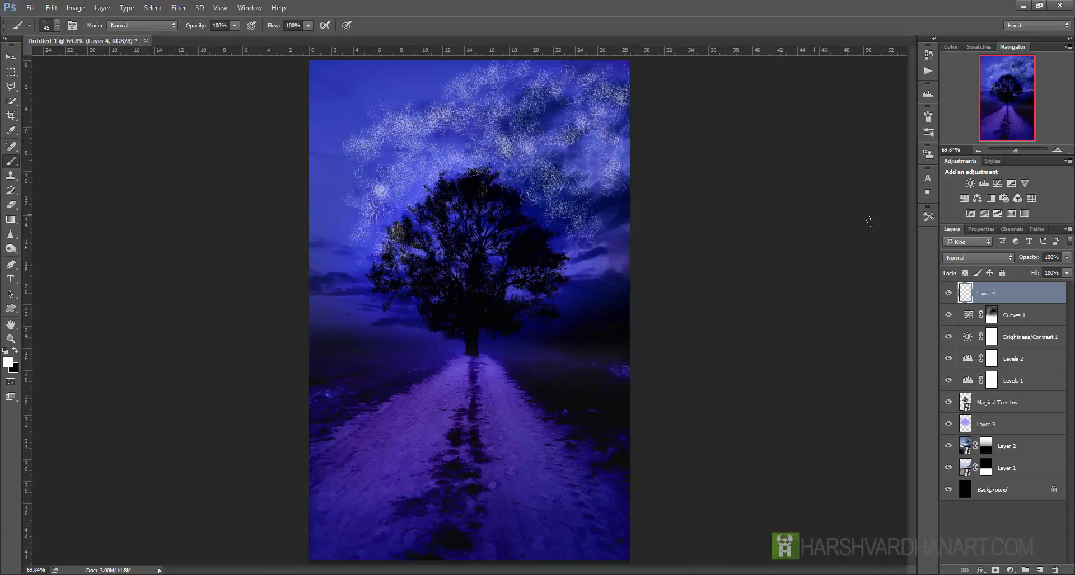
- Lower the brush's scattering count to 2 and paint more white speckles across the remaining sky and around the tree
left_click(929, 115)
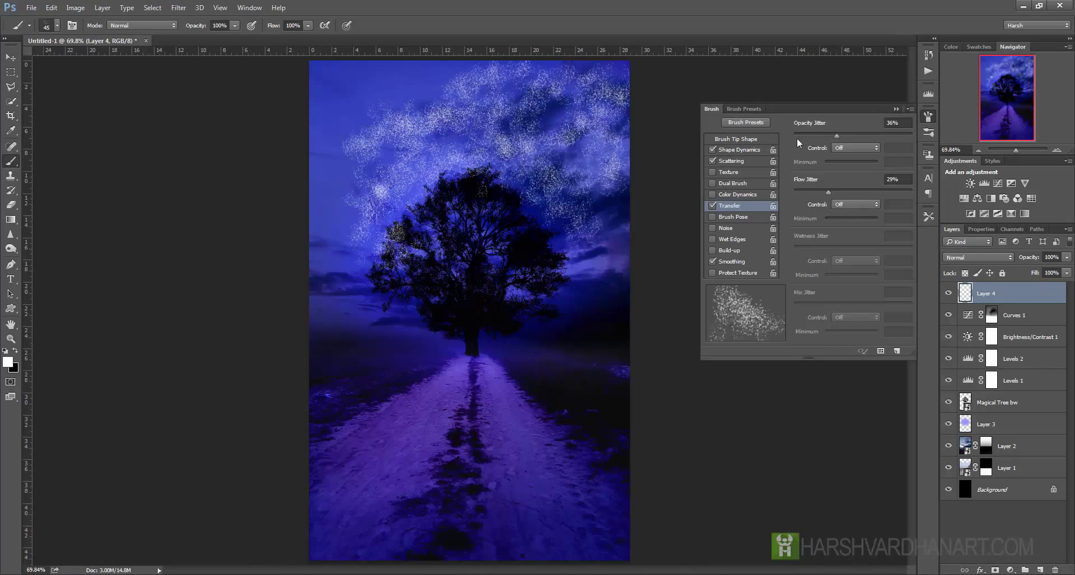
left_click(738, 162)
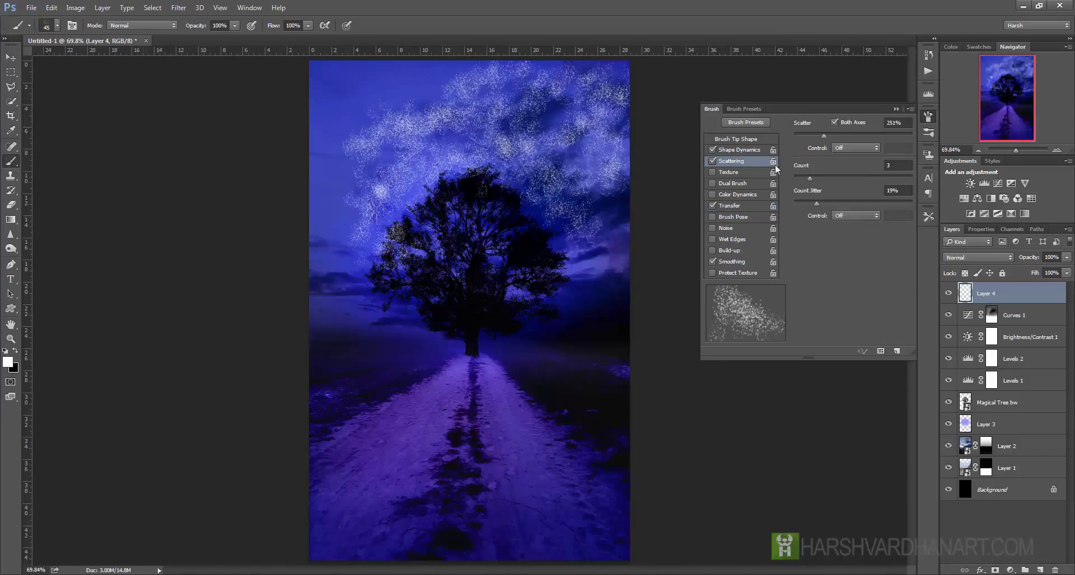
left_click_drag(811, 183, 799, 180)
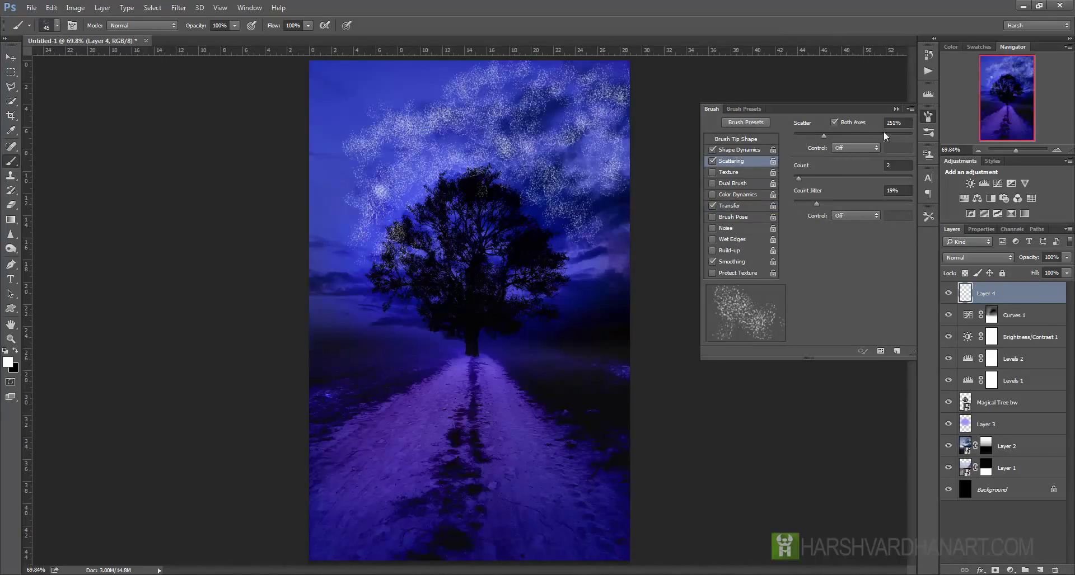
mouse_move(374, 83)
left_mouse_down()
mouse_move(464, 83)
mouse_move(361, 90)
mouse_move(403, 96)
mouse_move(342, 148)
mouse_move(333, 201)
mouse_move(343, 227)
mouse_move(326, 185)
mouse_move(324, 56)
mouse_move(560, 84)
mouse_move(554, 224)
left_mouse_up()
mouse_move(344, 250)
left_mouse_down()
mouse_move(312, 242)
mouse_move(438, 332)
mouse_move(420, 332)
mouse_move(562, 285)
mouse_move(639, 238)
mouse_move(596, 249)
mouse_move(590, 236)
mouse_move(642, 224)
left_mouse_up()
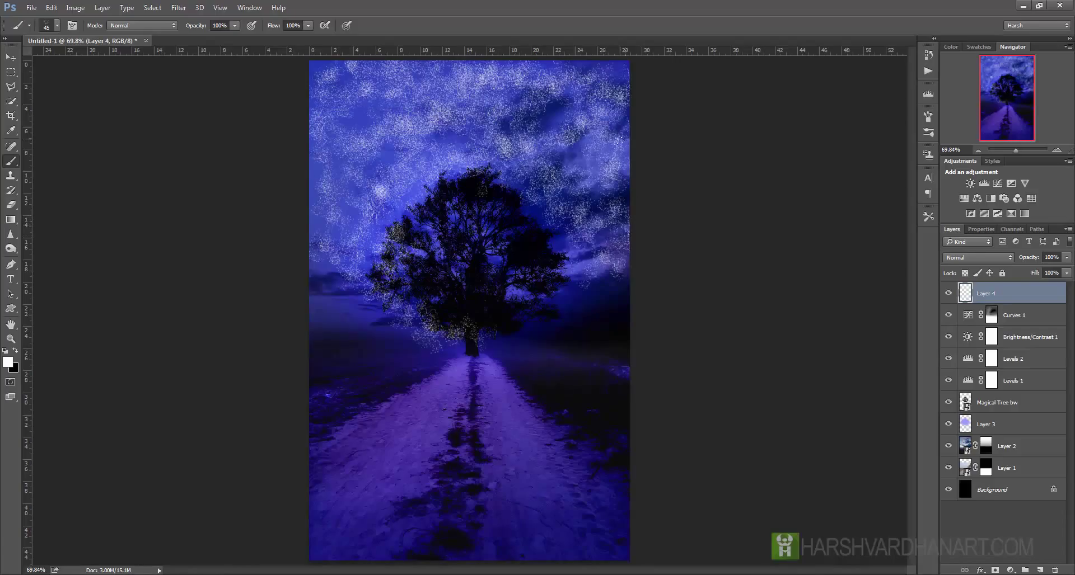
- Set Layer 4's blend mode to Soft Light
left_click(975, 254)
left_click(958, 375)
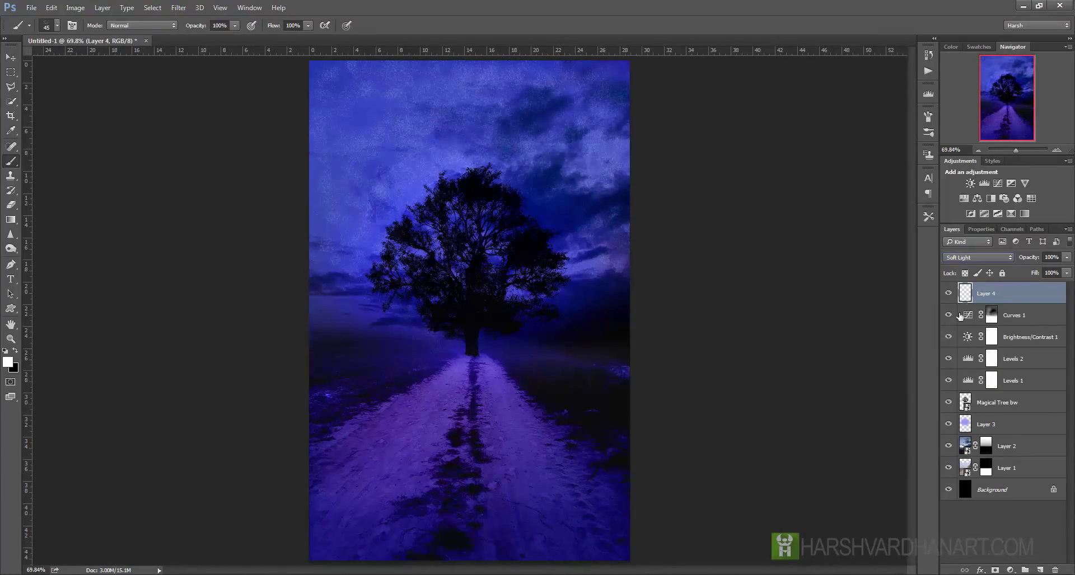
- Try other blend modes on Layer 4, such as Lighter Color, Hard Light and Divide, and return to Soft Light
left_click(977, 257)
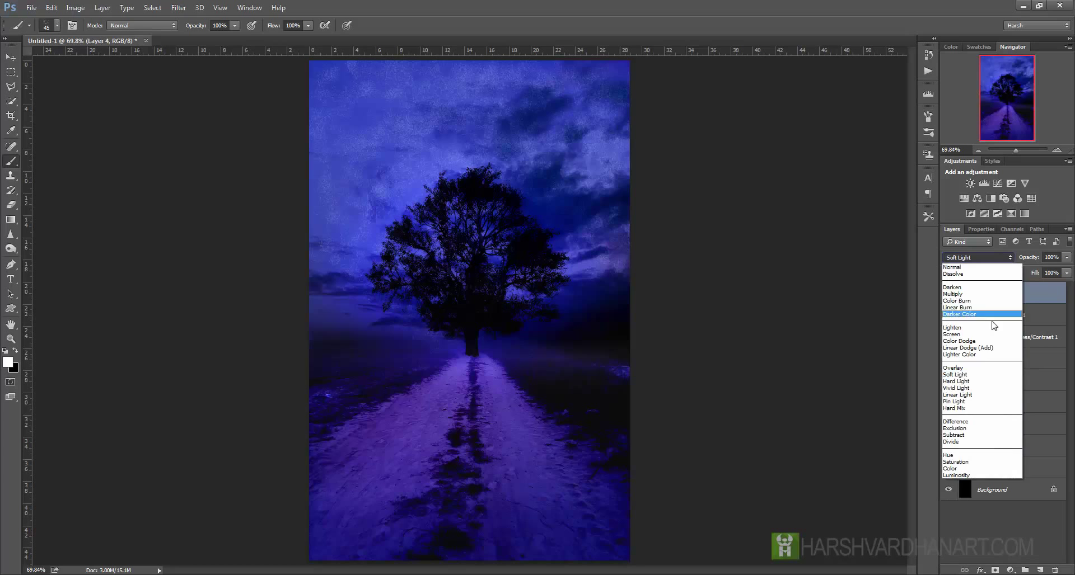
left_click(980, 368)
key("Down")
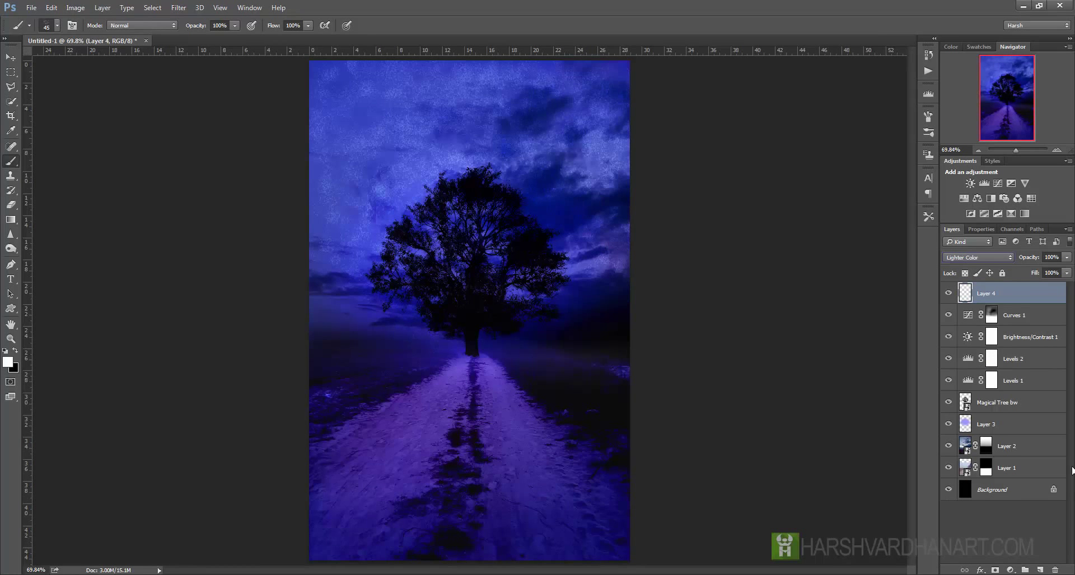
key("Up")
key("Down")
key("Down")
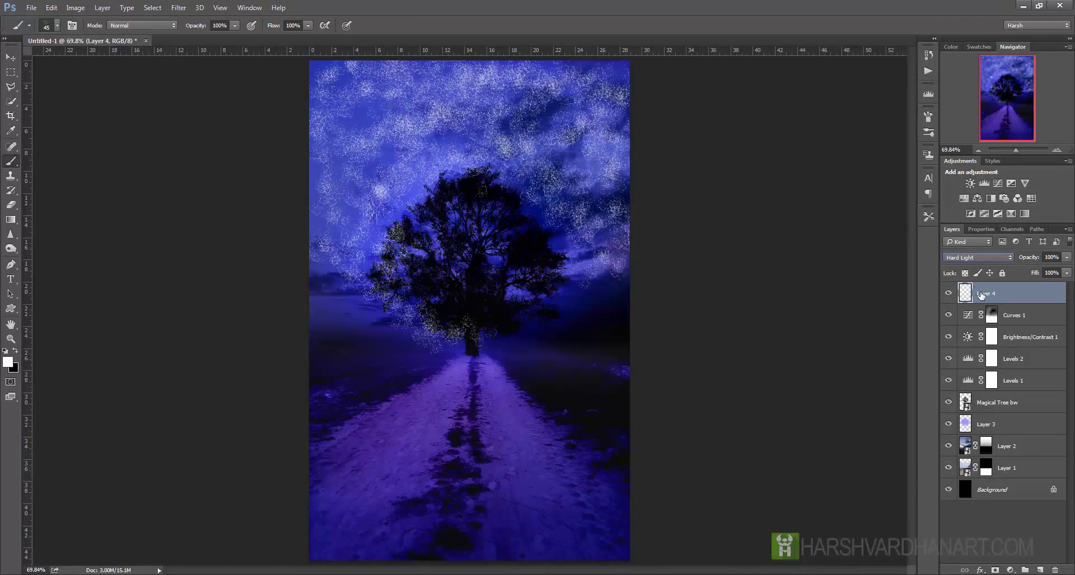
key("Down")
key("Down")
key("Down")
key("Down")
key("Down")
key("Down")
key("Down")
key("Up")
key("Up")
key("Up")
key("Up")
key("Up")
key("Up")
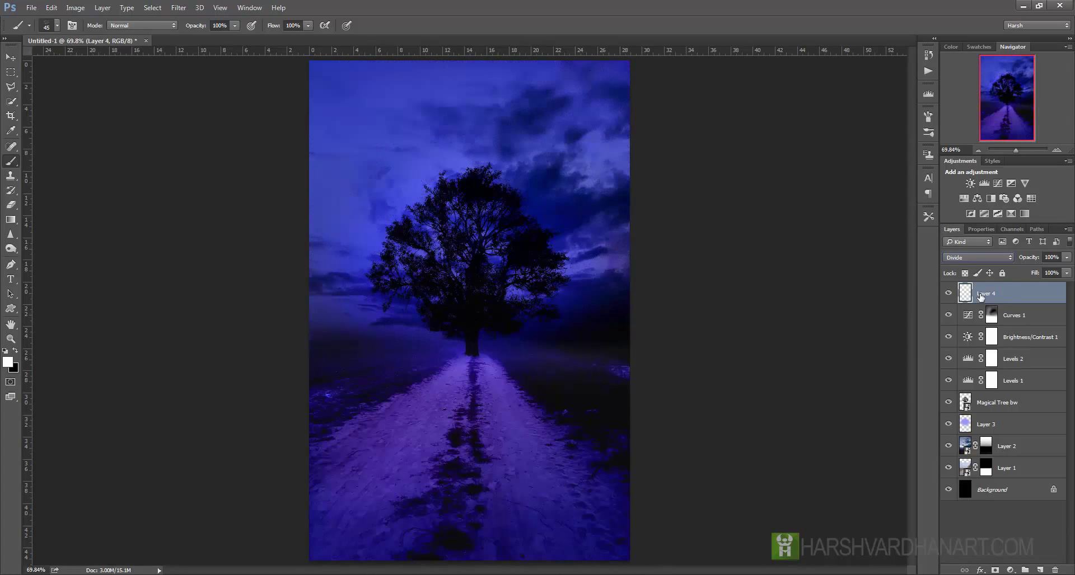
key("Up")
key("Up")
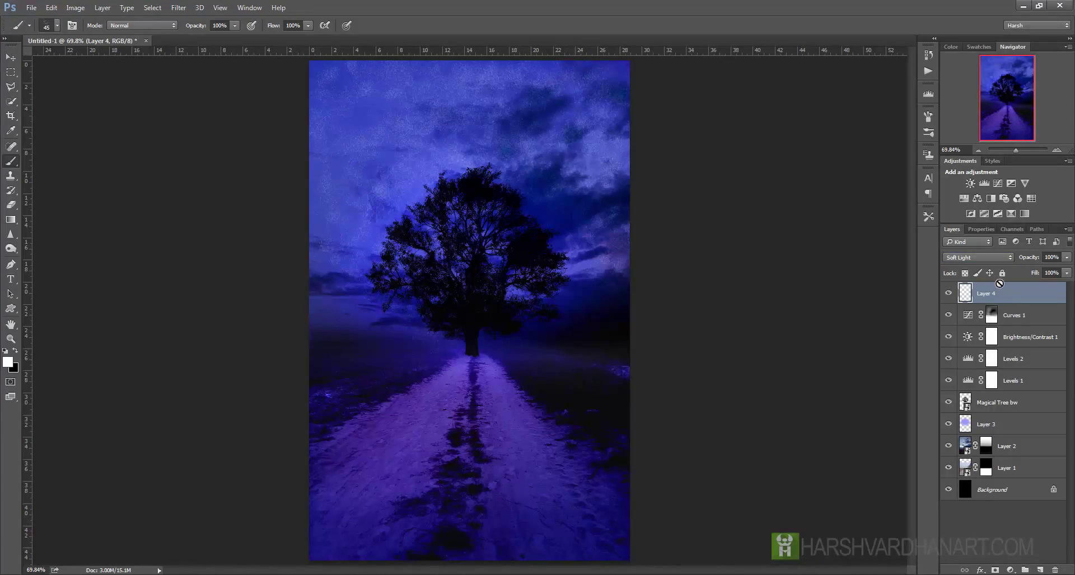
- Duplicate the speckle layer Layer 4 and convert the original beneath the copy to a smart object
key("ctrl+j")
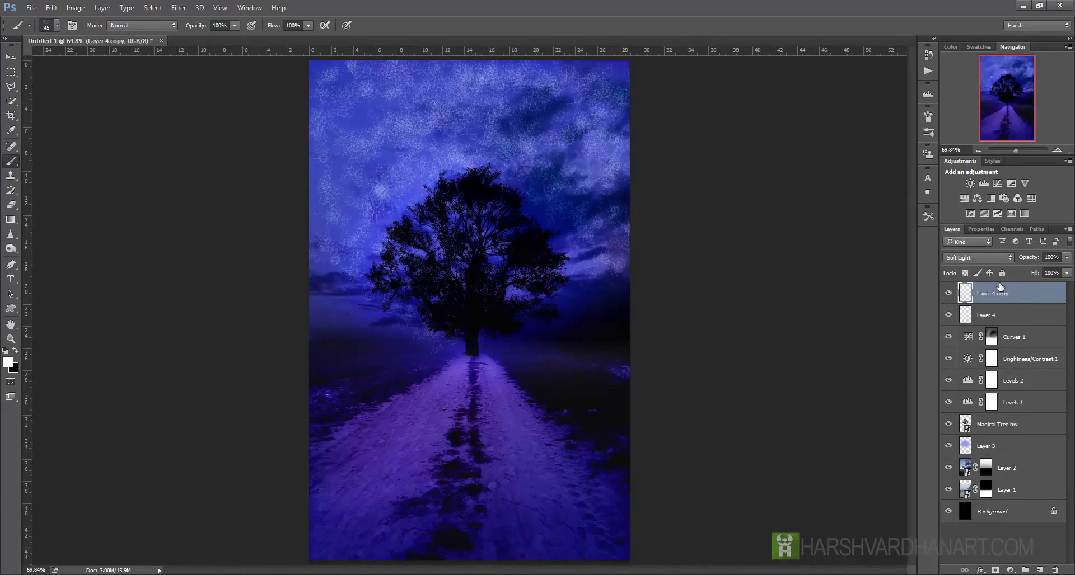
left_click(989, 319)
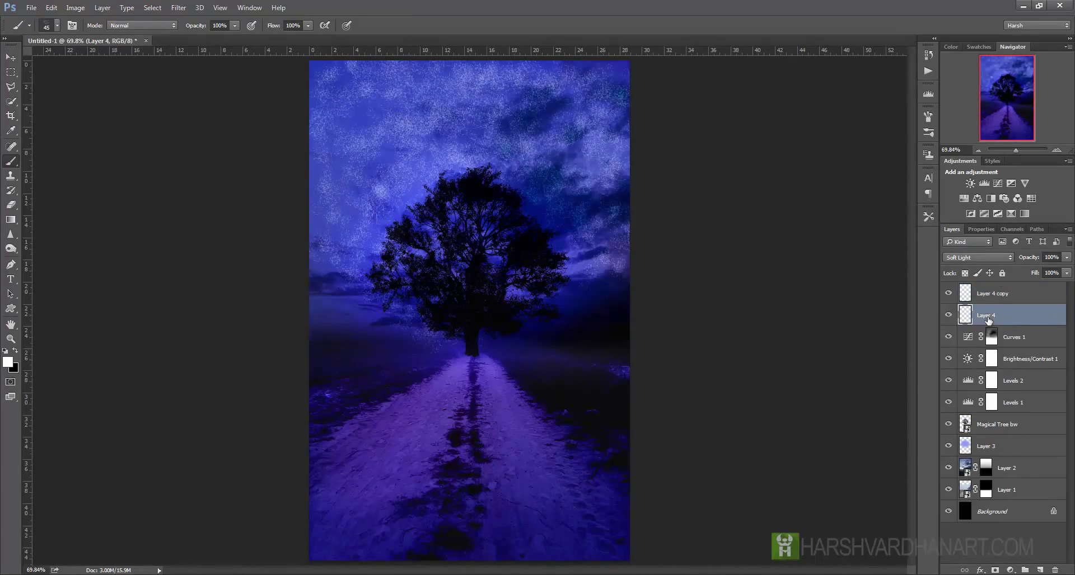
left_click(948, 316)
left_click(947, 316)
double_click(1002, 317)
left_click(946, 212)
right_click(1006, 317)
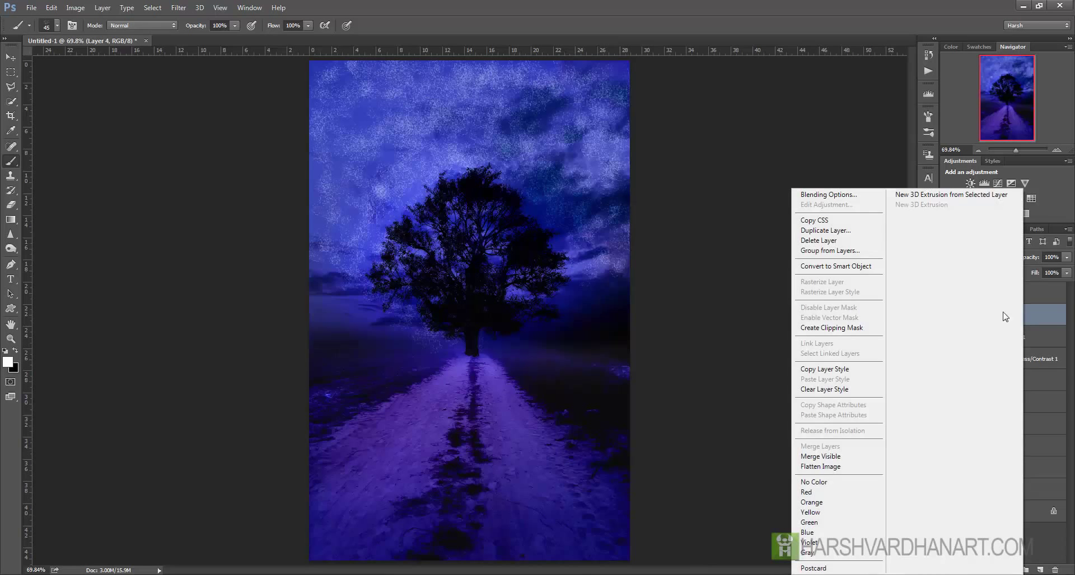
left_click(856, 266)
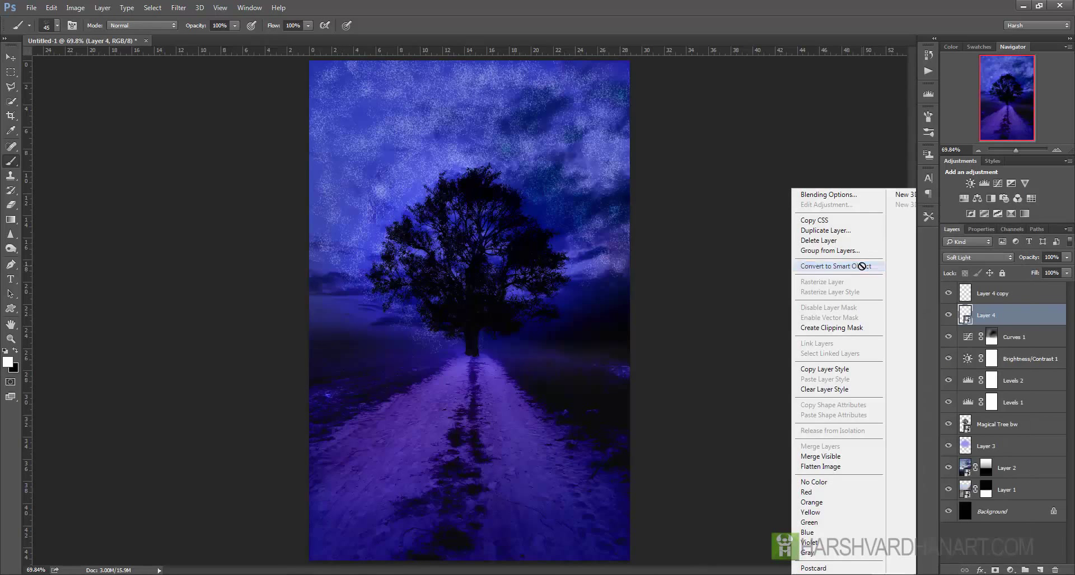
- Apply a Gaussian Blur with a 3.6-pixel radius to the Layer 4 smart object and return to the Brush tool
left_click(190, 12)
mouse_move(228, 127)
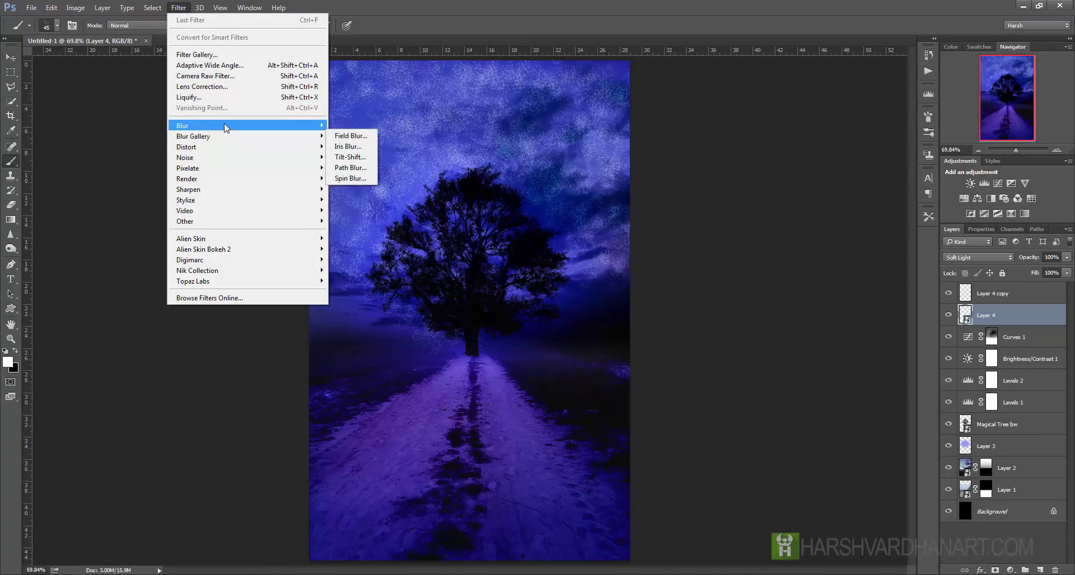
left_click(356, 168)
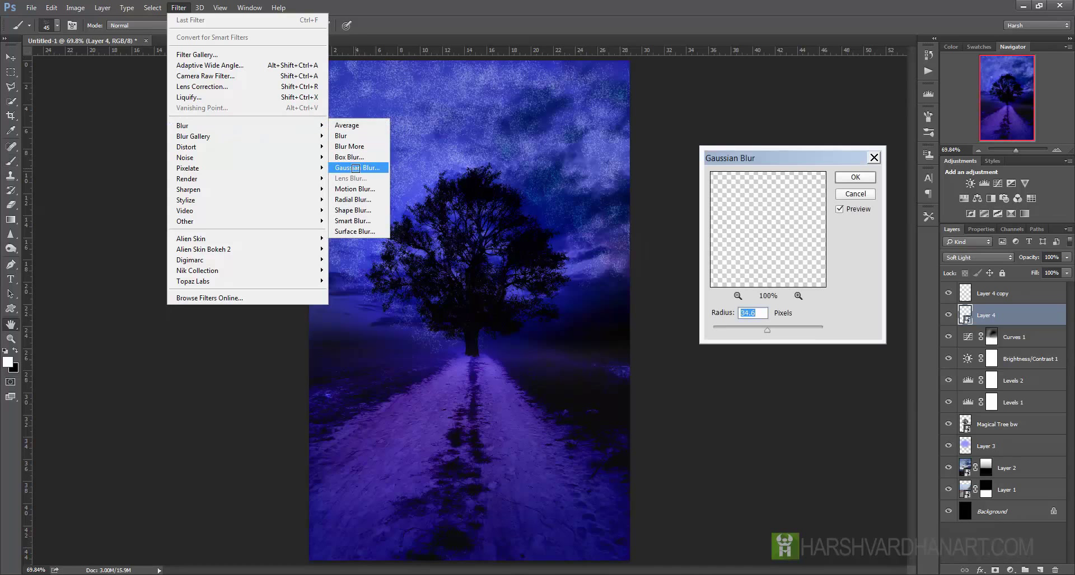
left_click(725, 328)
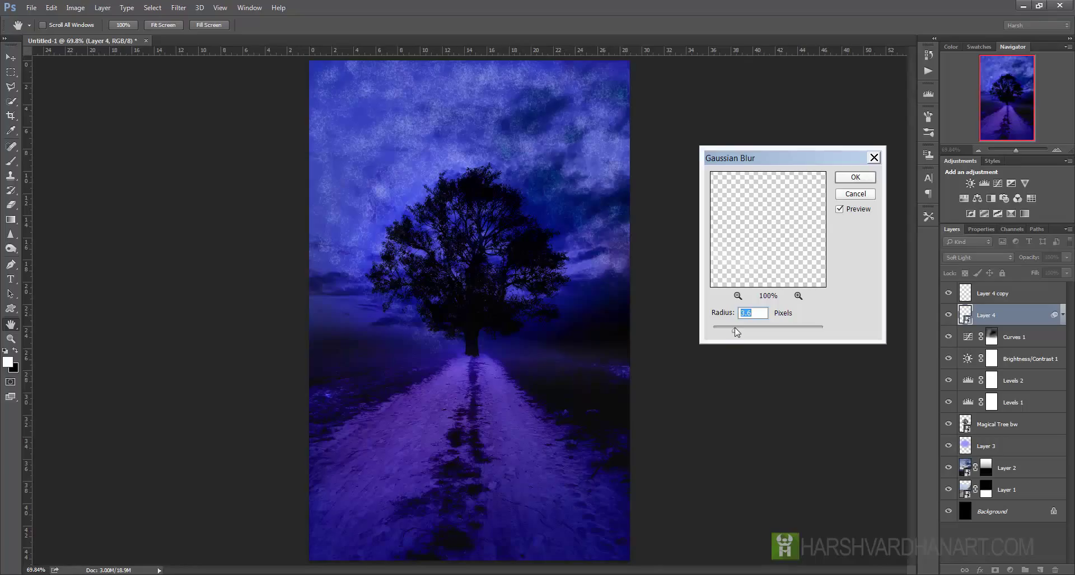
mouse_move(736, 332)
left_mouse_down()
mouse_move(715, 334)
mouse_move(755, 339)
mouse_move(735, 331)
left_mouse_up()
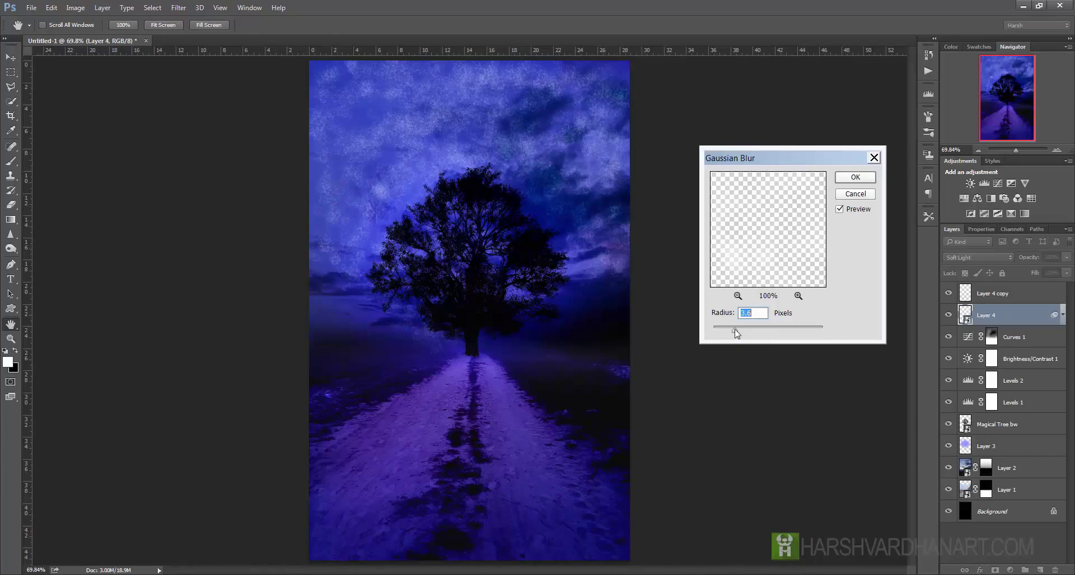
left_click(855, 177)
key("b")
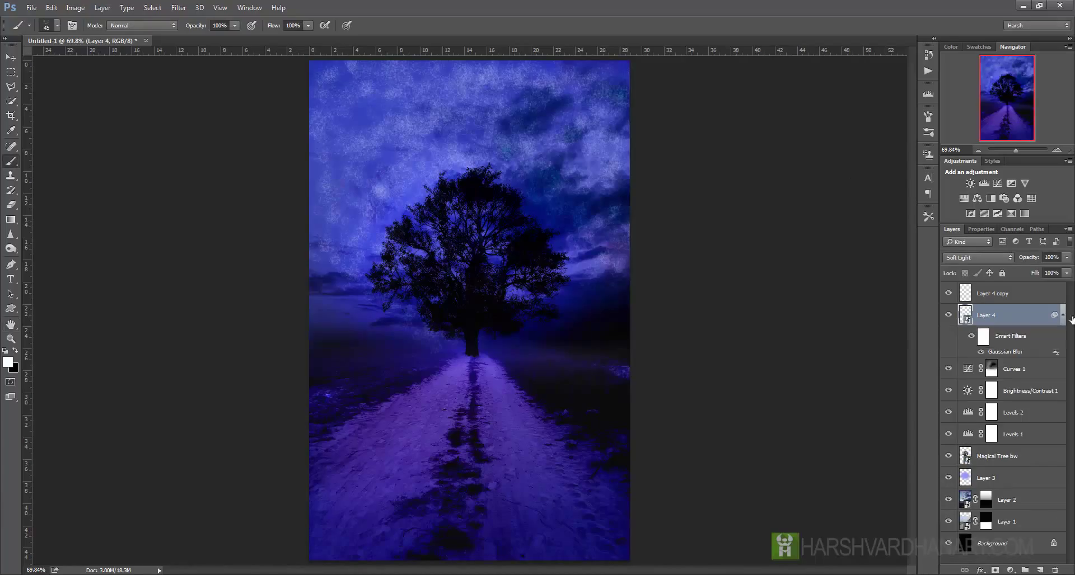
- Collapse Layer 4's smart filter list and set the layer's opacity to 29%
left_click(1063, 317)
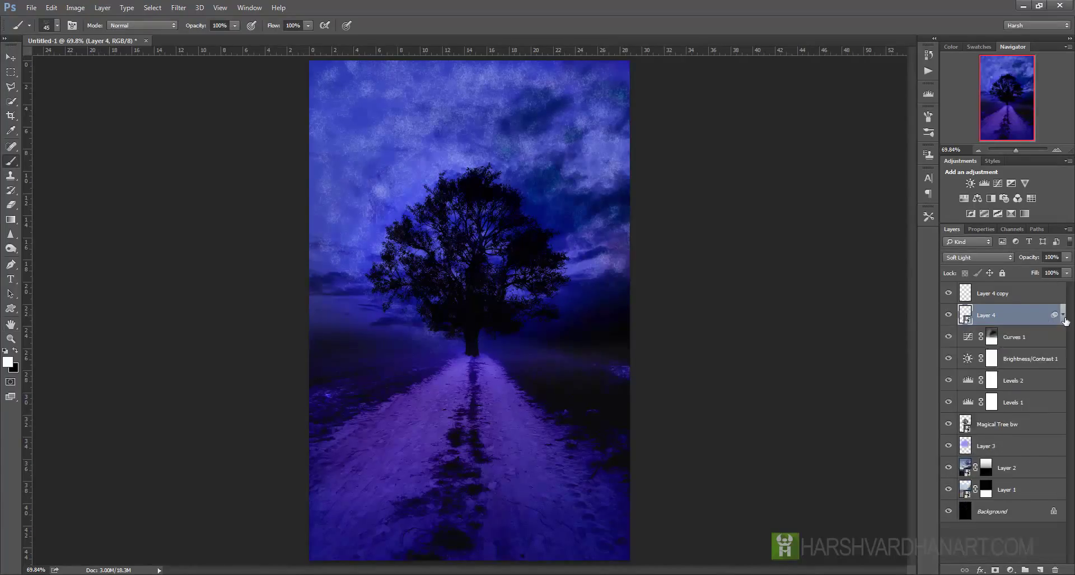
left_click(1067, 273)
left_click(1017, 271)
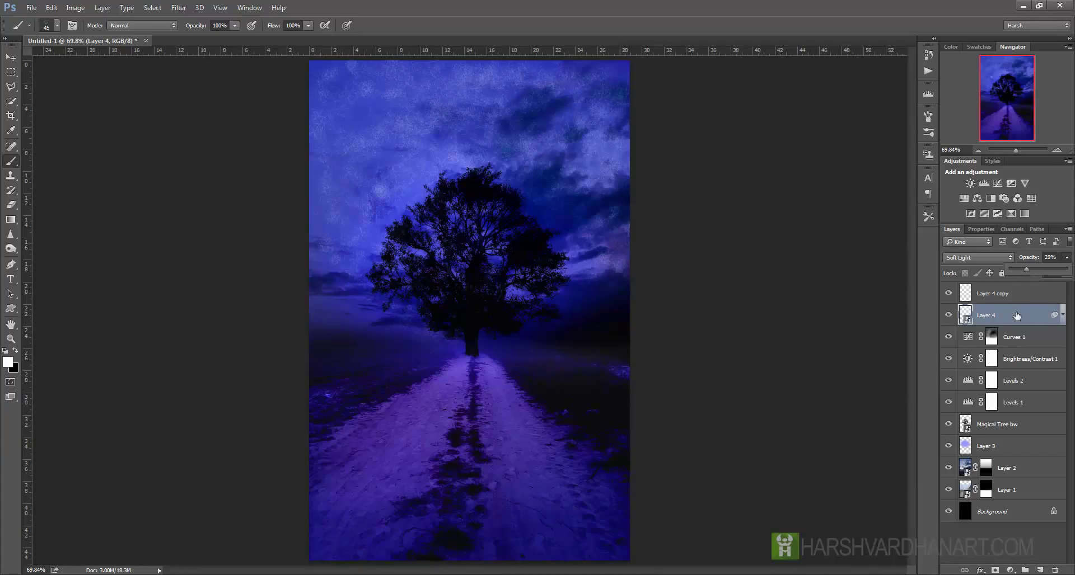
- Rename the Layer 4 copy as "star" and the blurred Layer 4 as "star glow"
left_click(1019, 294)
double_click(995, 295)
type("star")
key("Return")
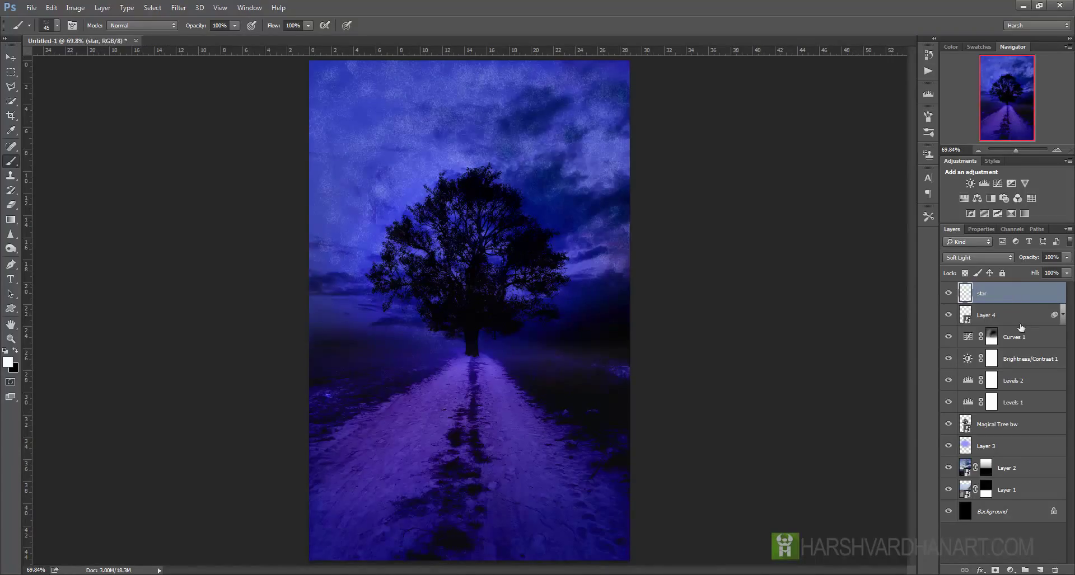
double_click(988, 316)
type("star")
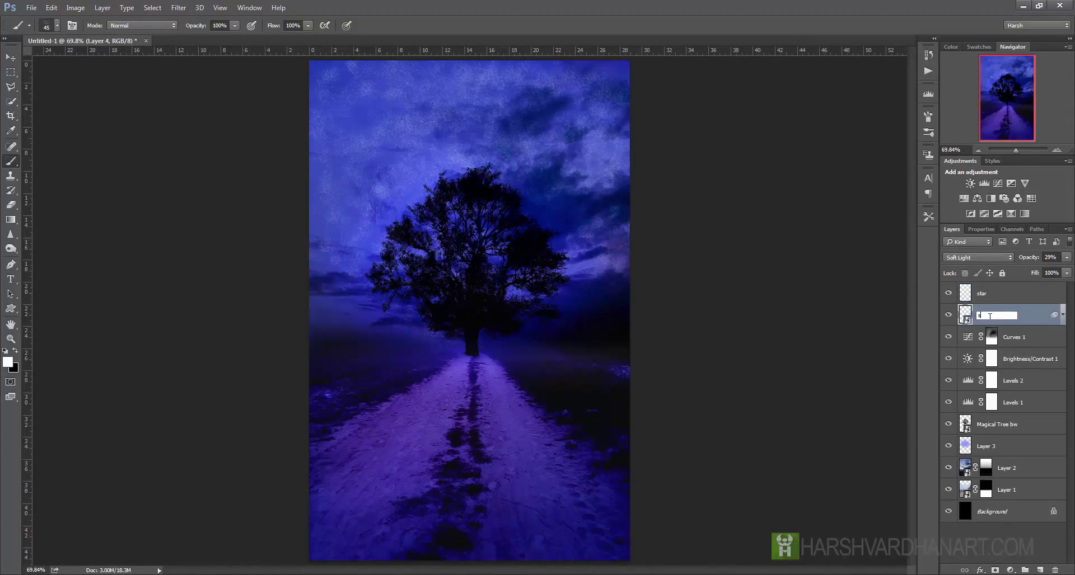
type(" glow")
key("Return")
- Add a Levels adjustment above the star layer with shadow input 30 and midtone 0.63, and return to the layer list
left_click(1020, 300)
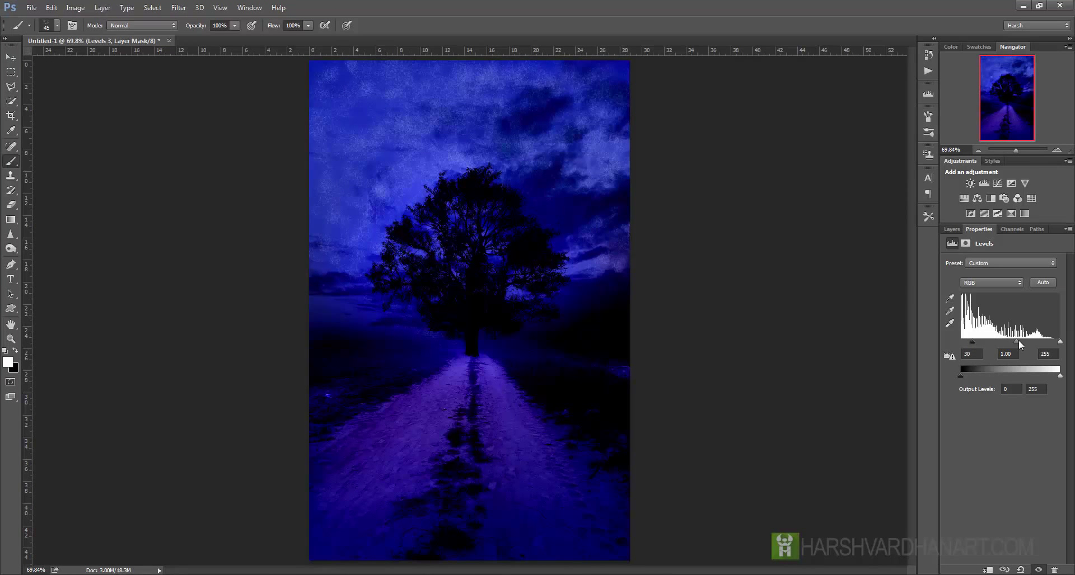
left_click_drag(1020, 345, 1029, 344)
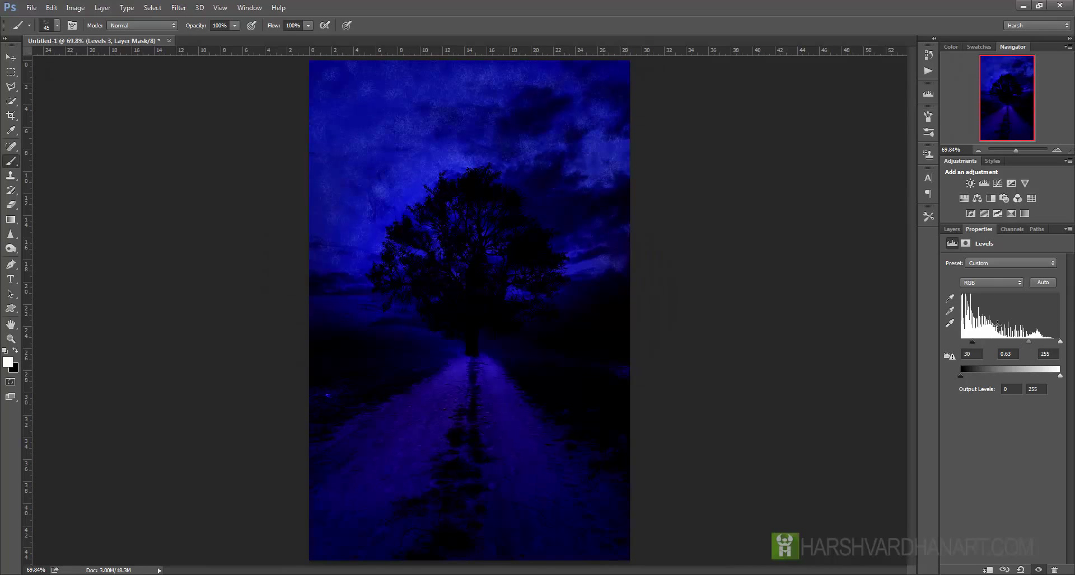
left_click(952, 228)
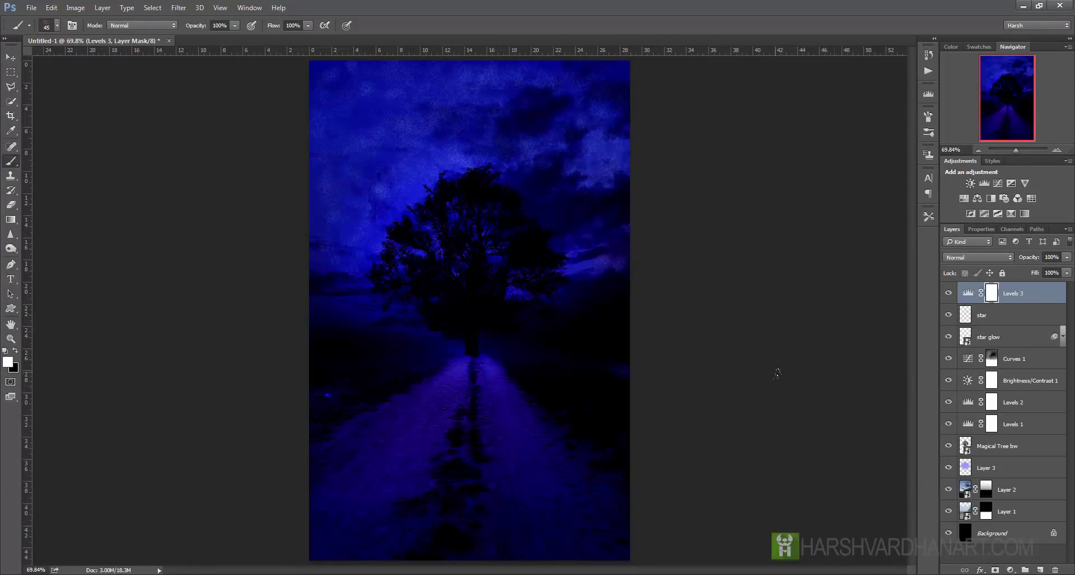
- Set up the Gradient tool with the Foreground to Background gradient and the radial style
left_click(11, 223)
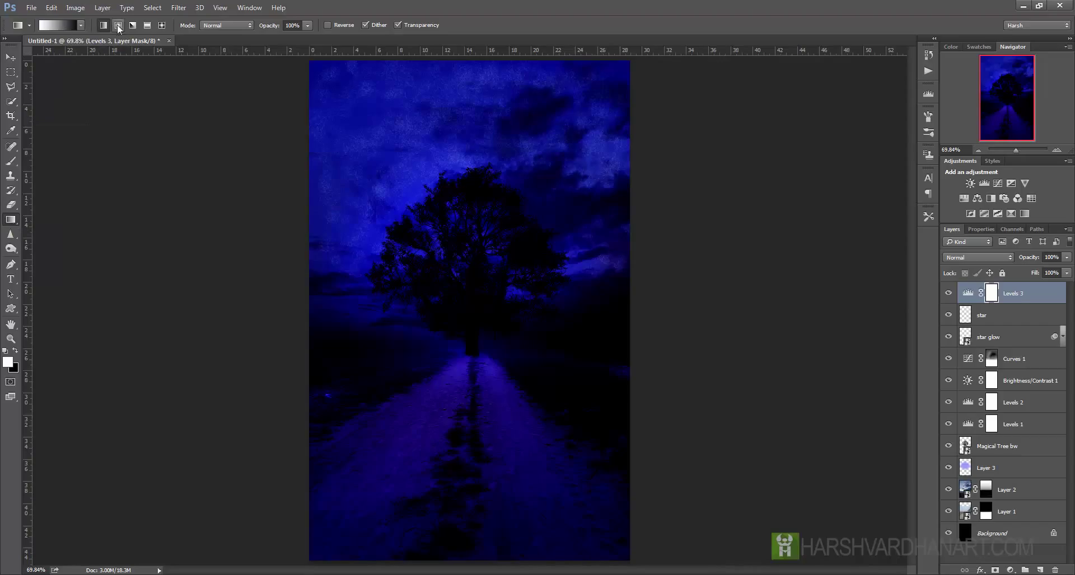
left_click(62, 25)
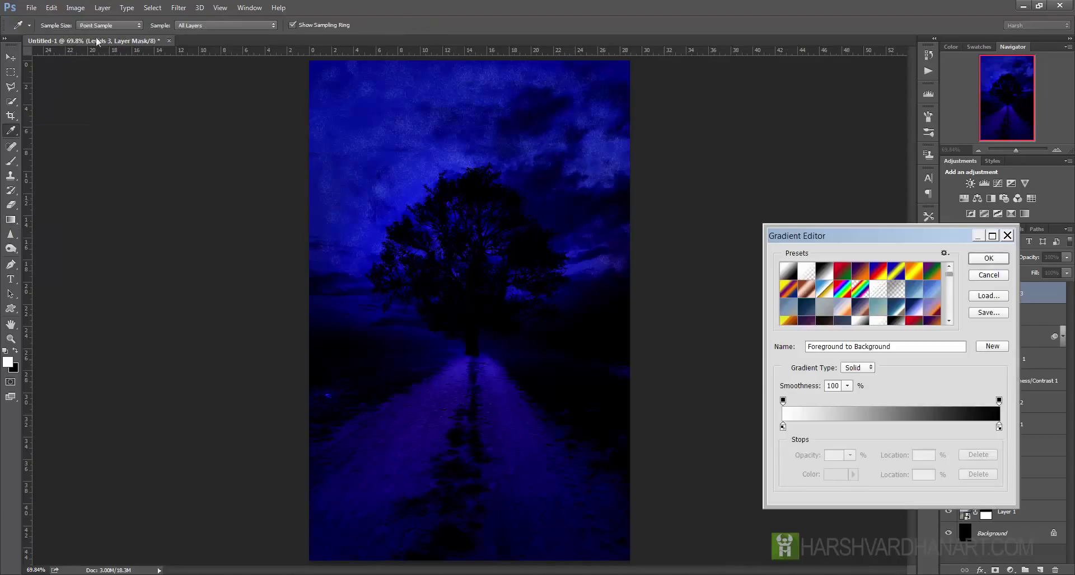
left_click(988, 258)
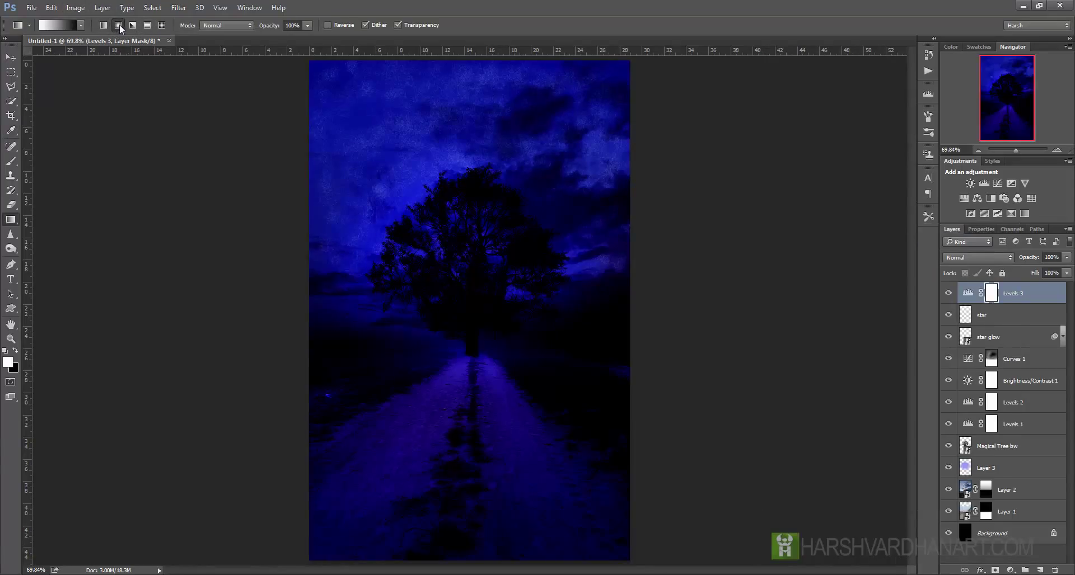
left_click(104, 25)
left_click(118, 26)
- Reverse the radial gradient and draw it outward from the tree on the Levels 3 mask, keeping the centre unaffected
left_click_drag(468, 296, 694, 130)
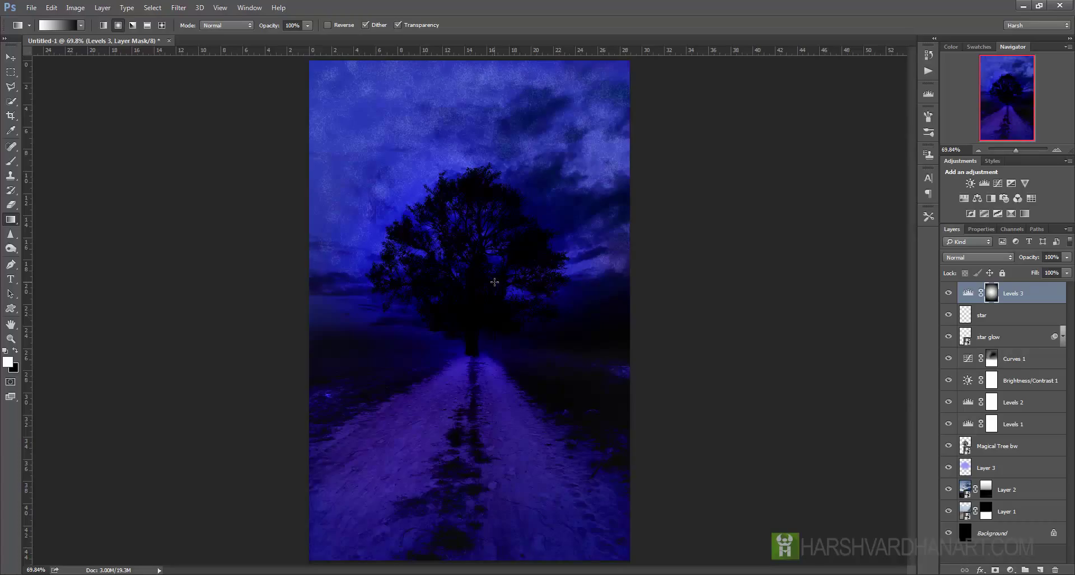
key("ctrl+z")
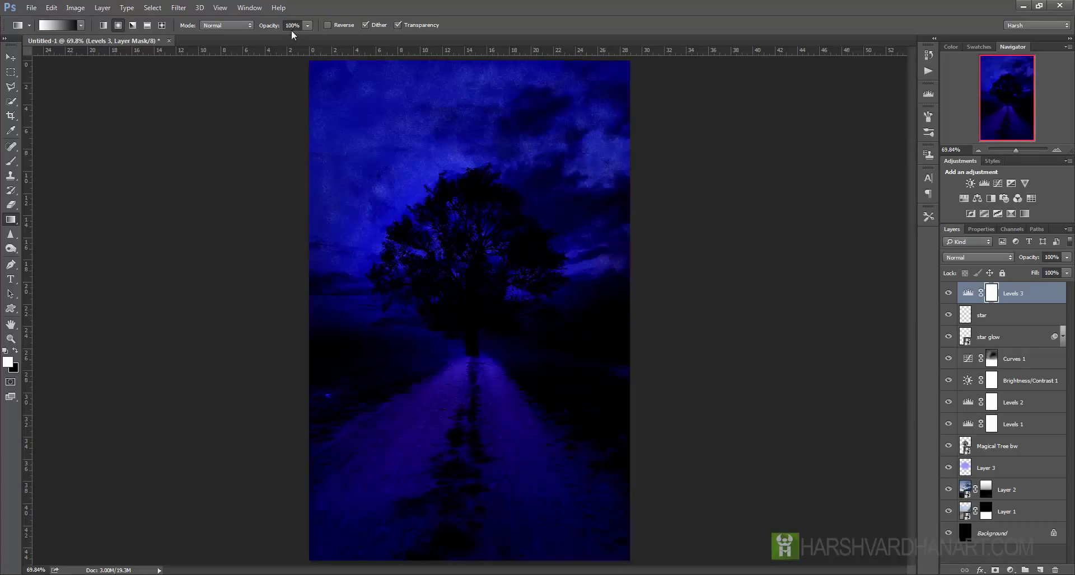
left_click(328, 25)
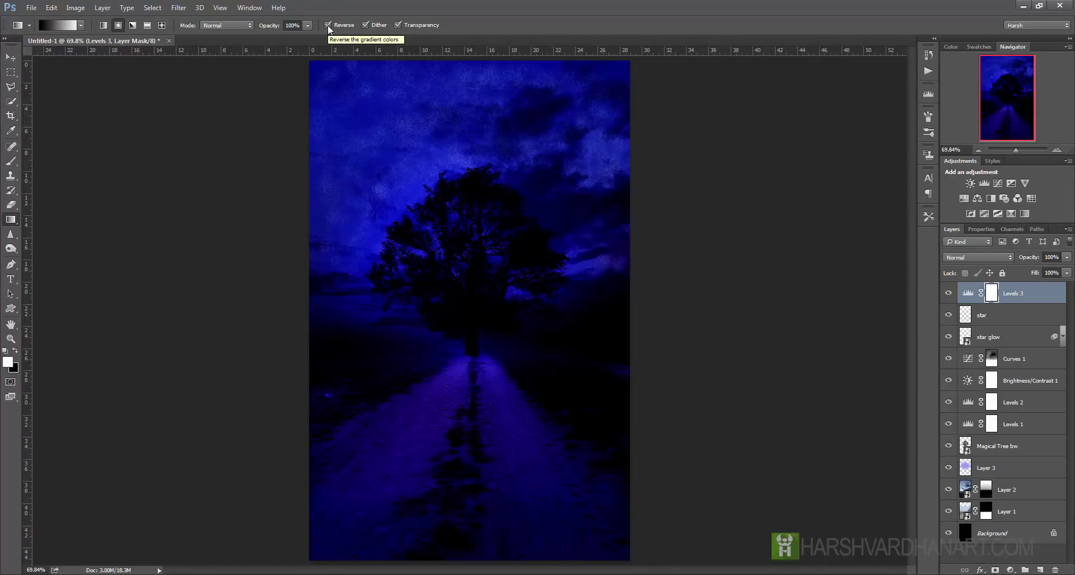
left_click_drag(469, 289, 704, 104)
left_click_drag(465, 321, 681, 178)
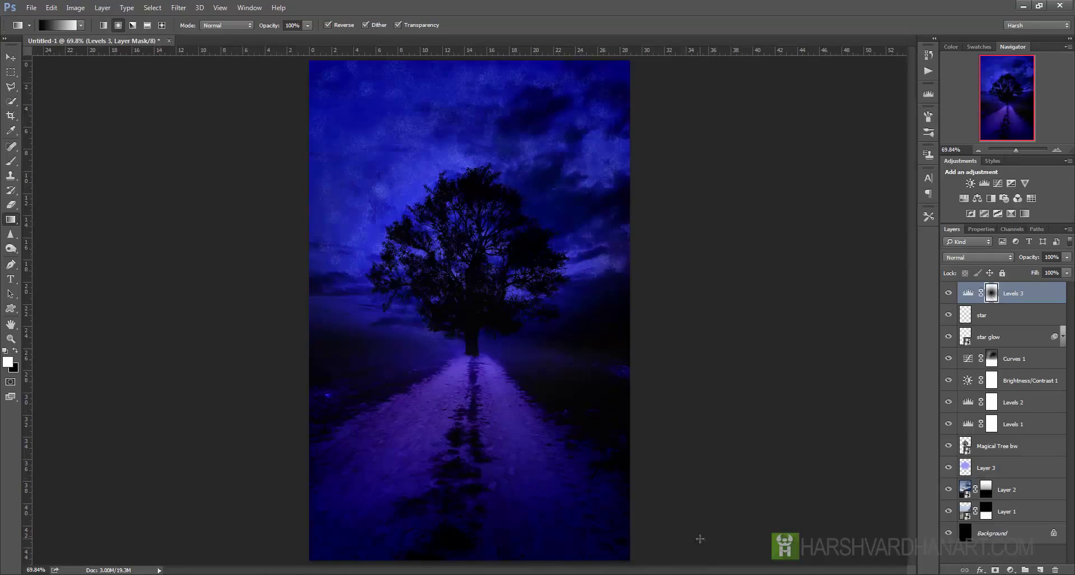
- Switch to the Brush tool with a soft round tip and set its opacity to 22%
left_click(13, 166)
left_click(58, 25)
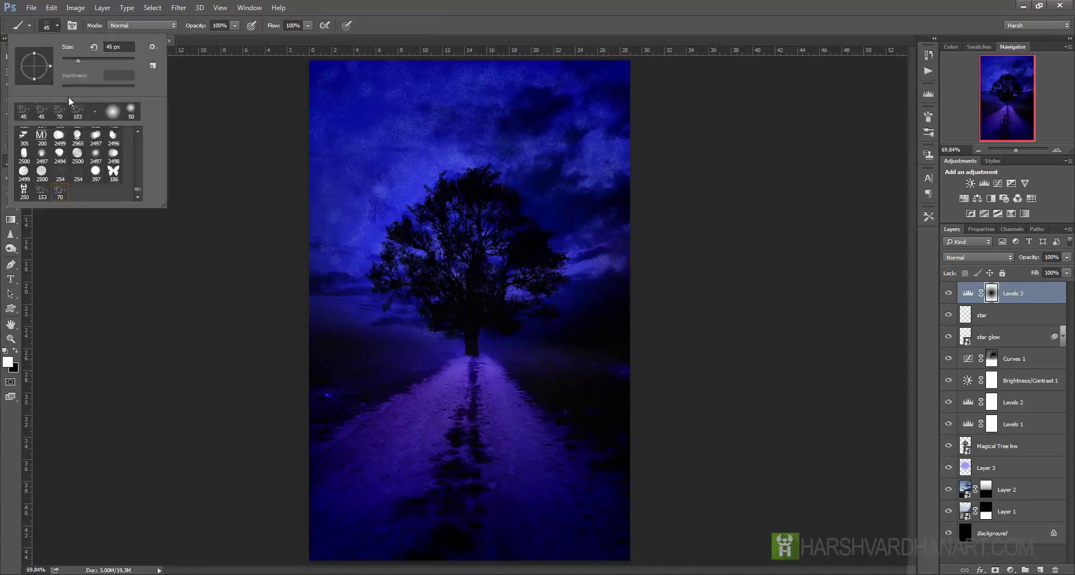
left_click(113, 112)
left_click(424, 5)
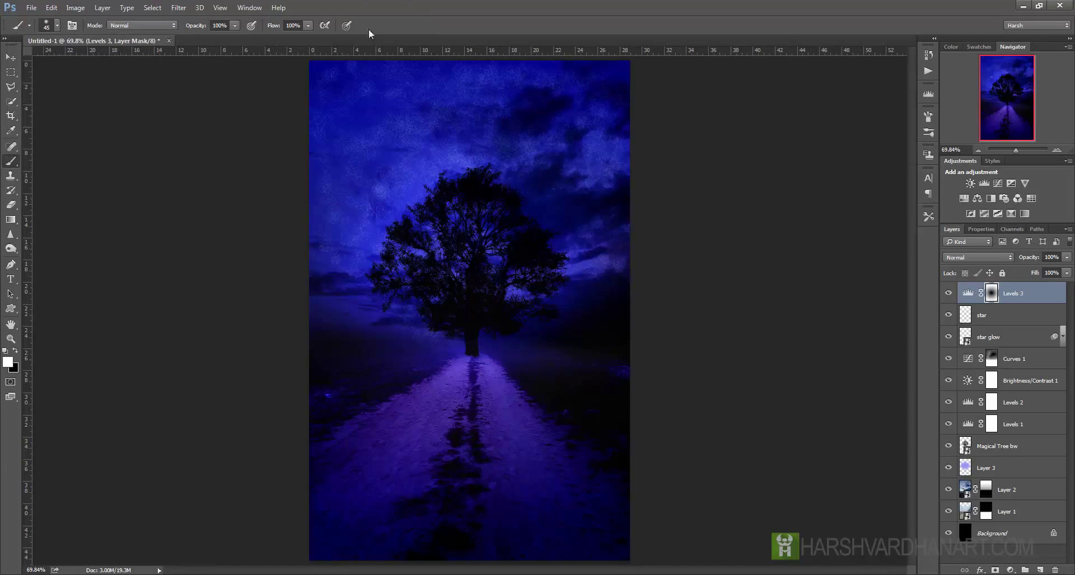
left_click(235, 25)
left_click(404, 6)
- Enlarge the brush to 400 px and paint black over the tree area on the Levels 3 mask
key("bracketright")
key("bracketright")
key("bracketright")
key("bracketright")
key("bracketright")
key("bracketright")
key("bracketright")
key("bracketright")
key("bracketright")
key("bracketright")
key("bracketright")
key("bracketright")
key("bracketright")
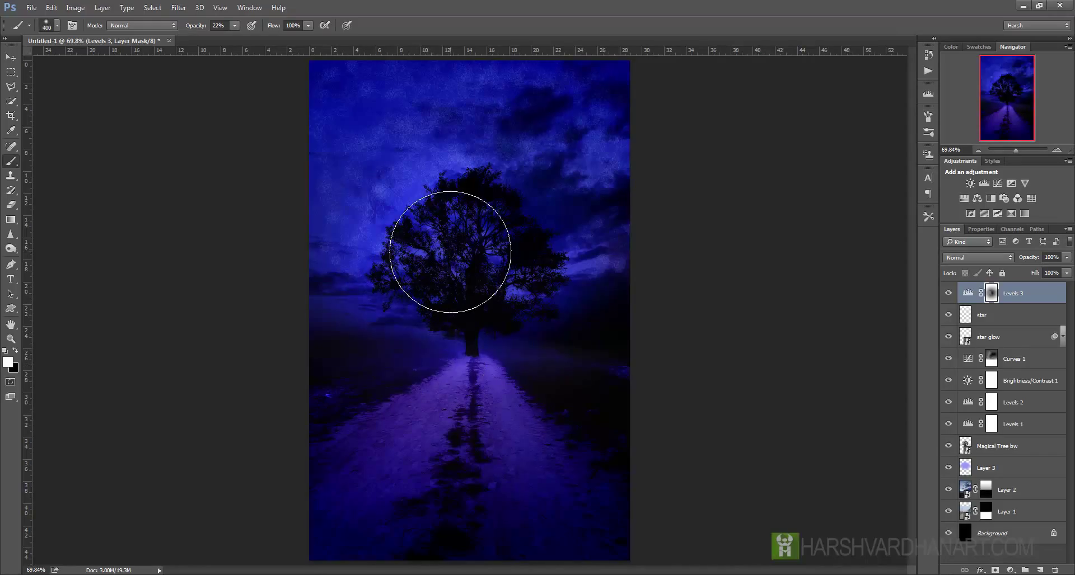
key("x")
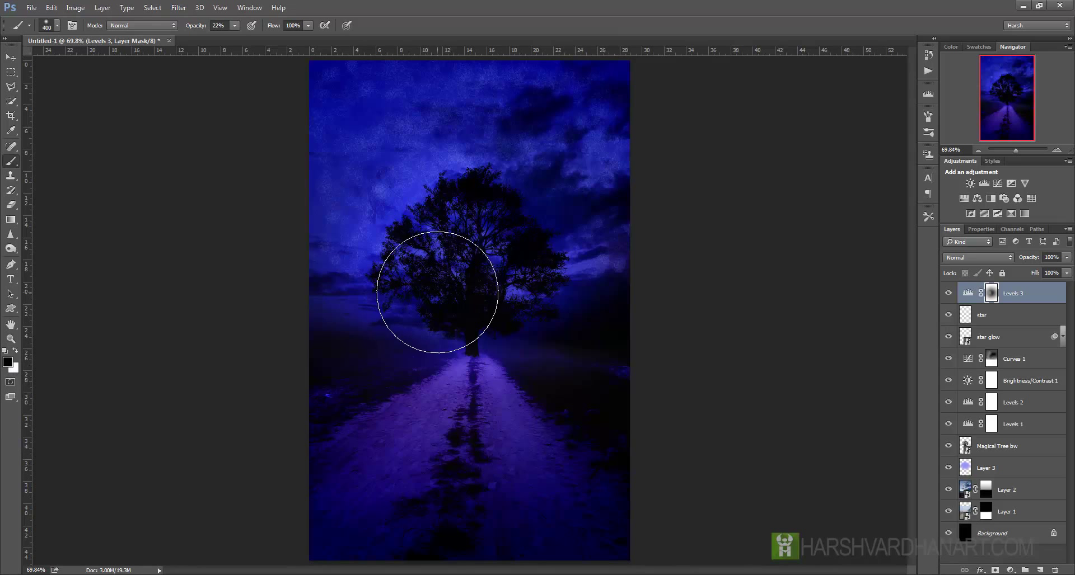
mouse_move(448, 318)
left_mouse_down()
mouse_move(471, 258)
mouse_move(452, 232)
mouse_move(482, 209)
mouse_move(501, 278)
mouse_move(512, 264)
mouse_move(490, 184)
mouse_move(454, 176)
mouse_move(498, 148)
mouse_move(526, 171)
mouse_move(517, 292)
mouse_move(497, 319)
mouse_move(438, 252)
mouse_move(436, 299)
mouse_move(452, 354)
mouse_move(500, 351)
mouse_move(444, 387)
mouse_move(460, 394)
mouse_move(445, 416)
mouse_move(516, 456)
mouse_move(460, 480)
mouse_move(491, 484)
mouse_move(475, 476)
mouse_move(427, 330)
mouse_move(416, 330)
mouse_move(401, 161)
mouse_move(420, 131)
mouse_move(503, 173)
mouse_move(506, 215)
mouse_move(549, 206)
mouse_move(539, 154)
mouse_move(529, 324)
mouse_move(493, 423)
mouse_move(525, 419)
mouse_move(476, 440)
mouse_move(474, 505)
mouse_move(442, 457)
mouse_move(441, 350)
mouse_move(477, 330)
mouse_move(529, 350)
mouse_move(485, 228)
left_mouse_up()
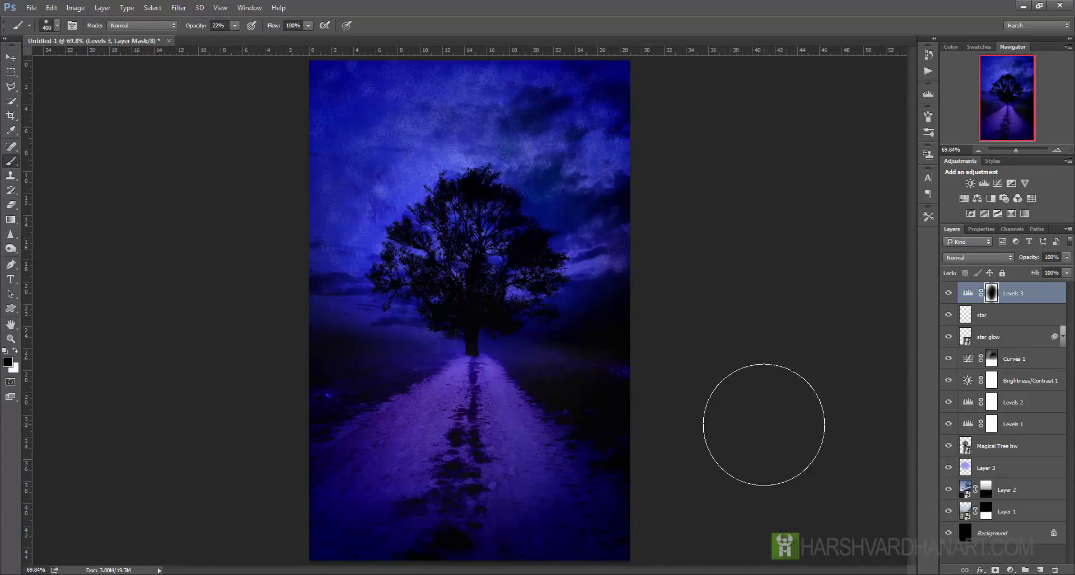
- Add a Selective Color adjustment above Levels 3 and set Blues to cyan -27, magenta +8 and yellow +25
left_click(1011, 571)
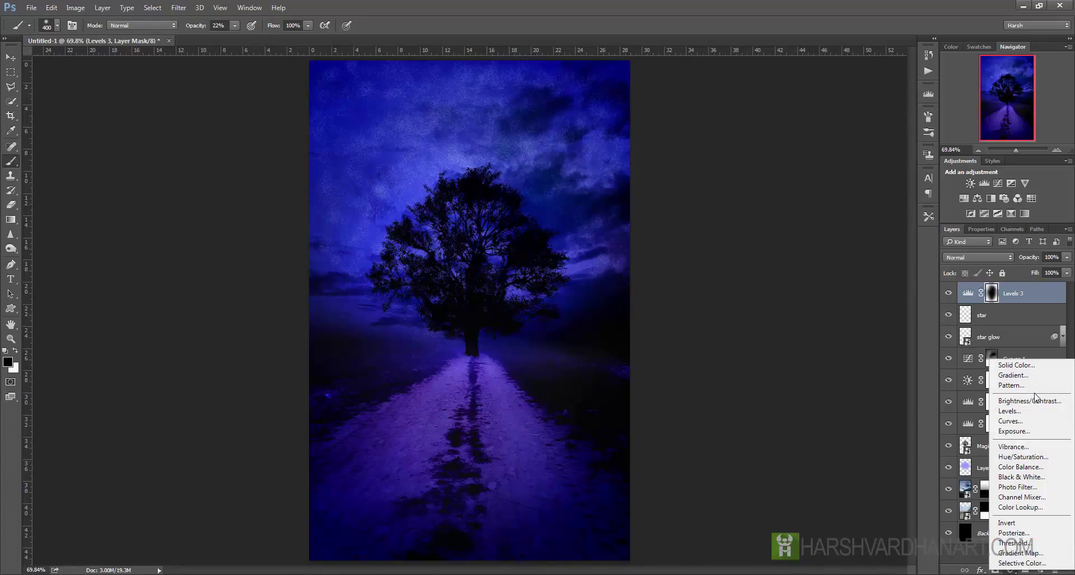
left_click(1030, 564)
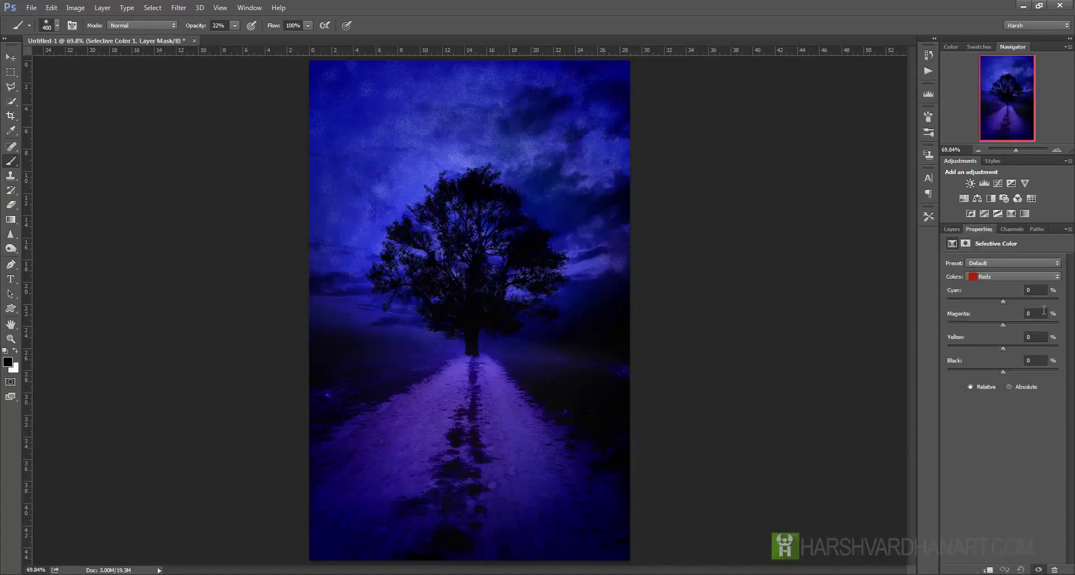
left_click(989, 277)
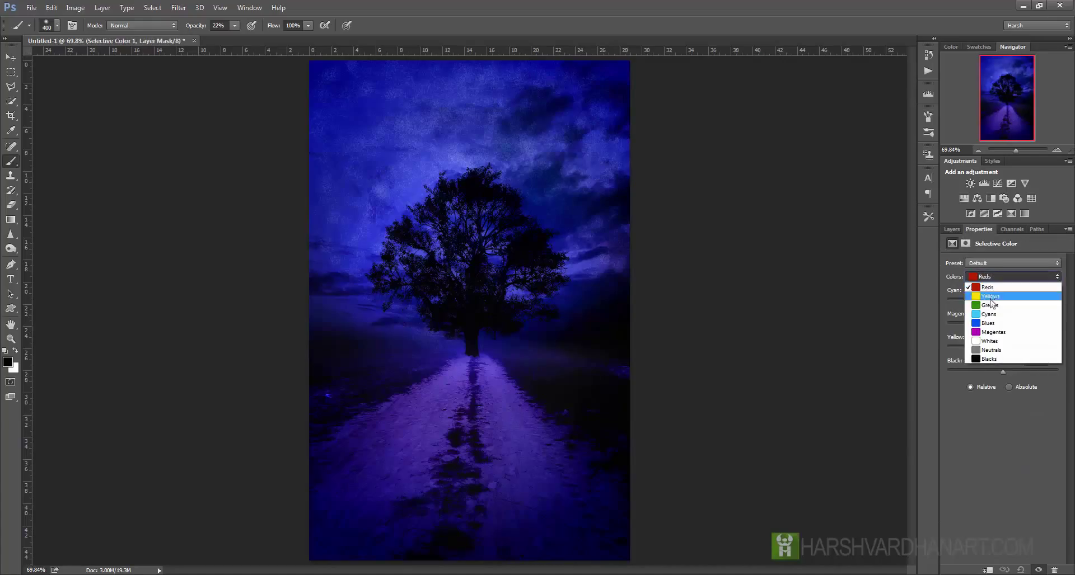
left_click(991, 323)
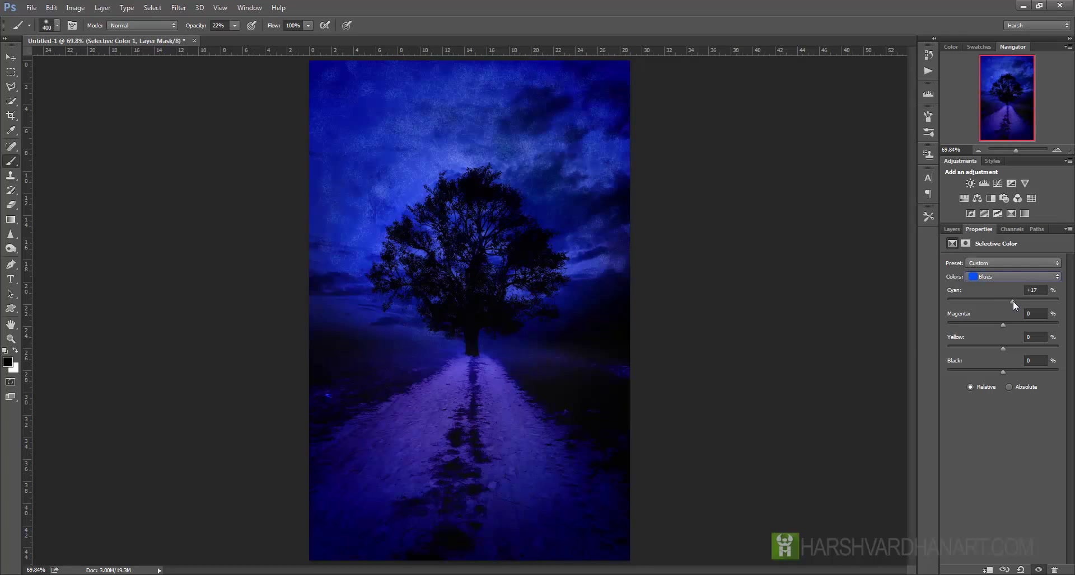
left_click_drag(1014, 308, 987, 307)
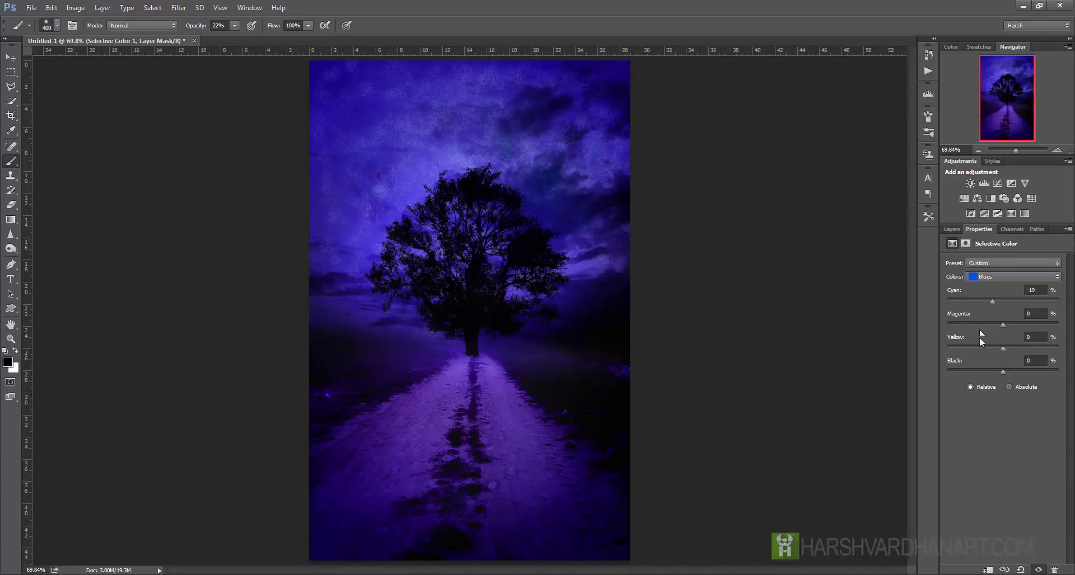
left_click_drag(992, 304, 990, 305)
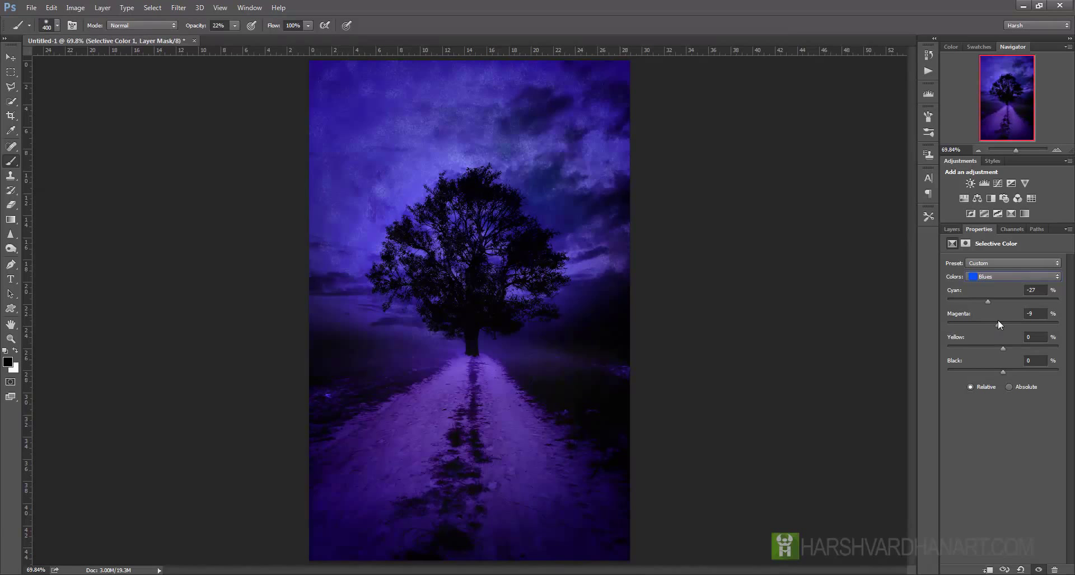
left_click_drag(1004, 321, 1010, 322)
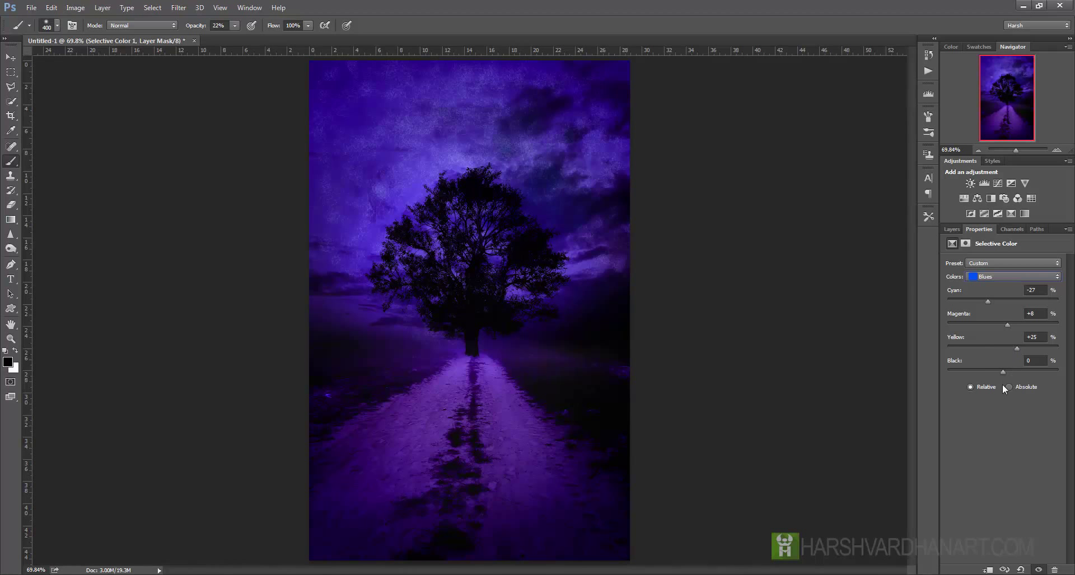
mouse_move(1004, 372)
left_mouse_down()
mouse_move(994, 371)
mouse_move(1013, 369)
mouse_move(1003, 368)
left_mouse_up()
- Adjust black in the Reds and cyan and magenta in the Yellows of the Selective Color adjustment
left_click(989, 277)
left_click(990, 279)
left_click_drag(1003, 373, 976, 373)
left_click(990, 275)
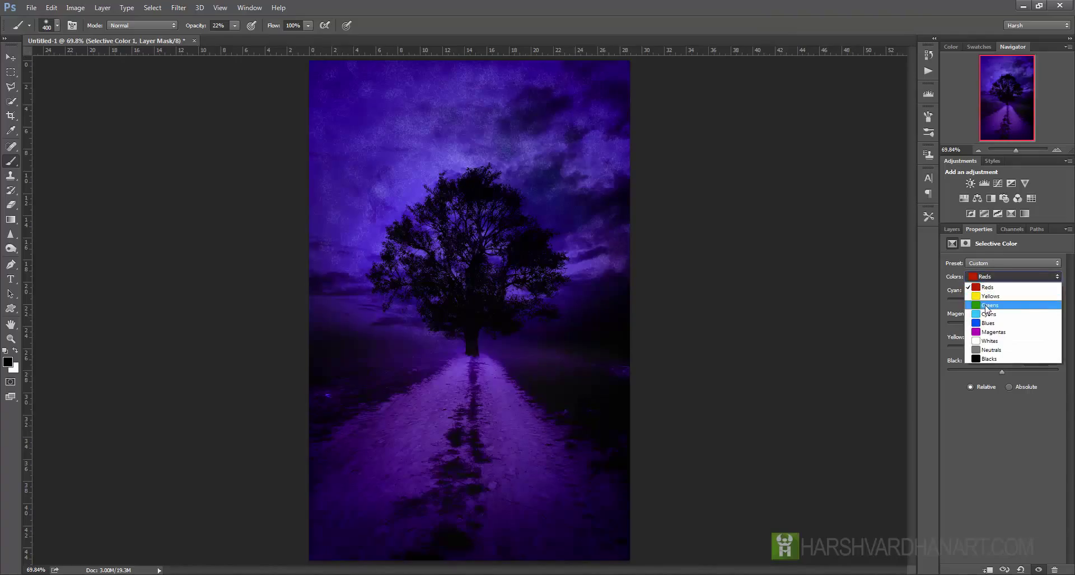
left_click(990, 297)
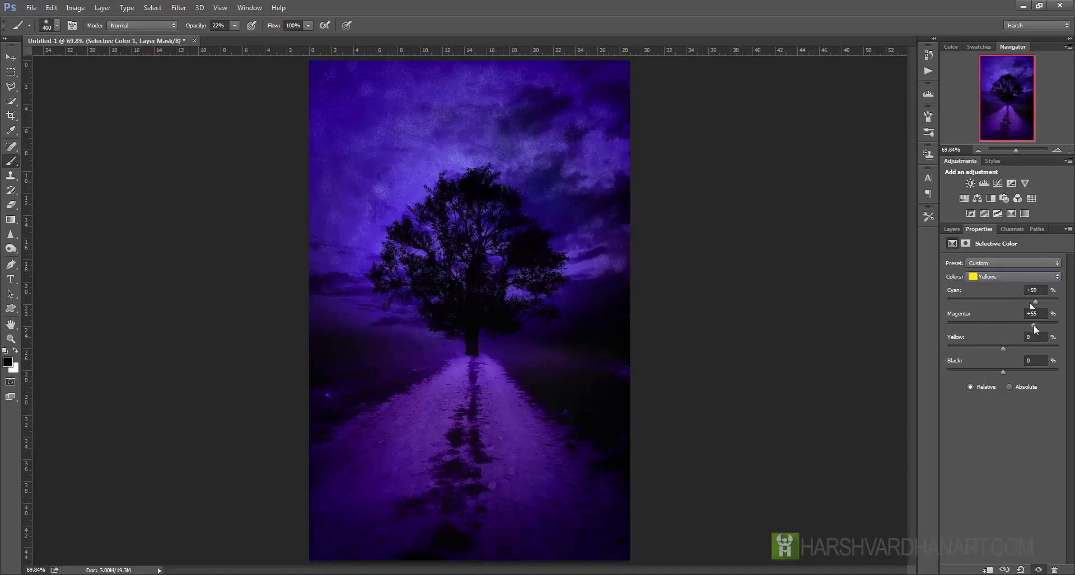
left_click_drag(1028, 330, 1004, 334)
- Set the Magentas to cyan +14, magenta -27 and yellow +39, reduce their black, and return to the layer list
left_click(1008, 277)
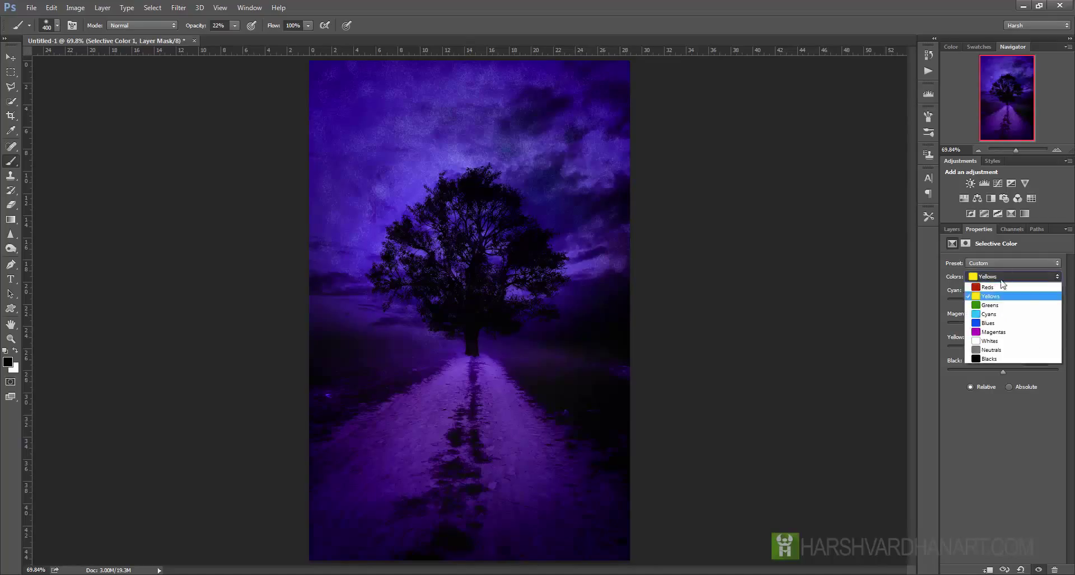
left_click(991, 332)
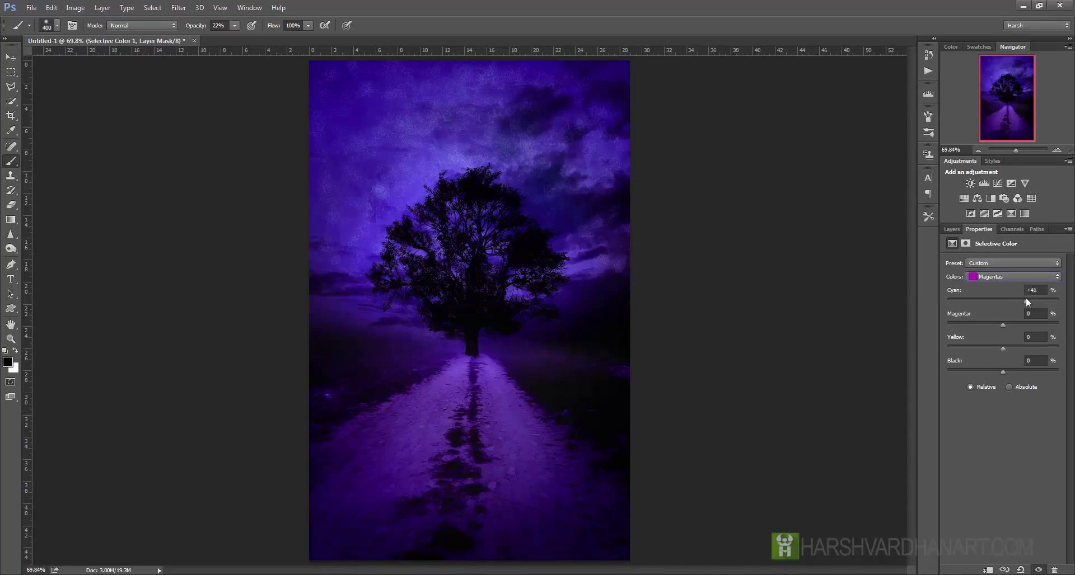
left_click_drag(1003, 302, 975, 302)
left_click_drag(1013, 331, 1019, 330)
left_click_drag(1002, 348, 967, 347)
left_click_drag(1026, 368, 973, 366)
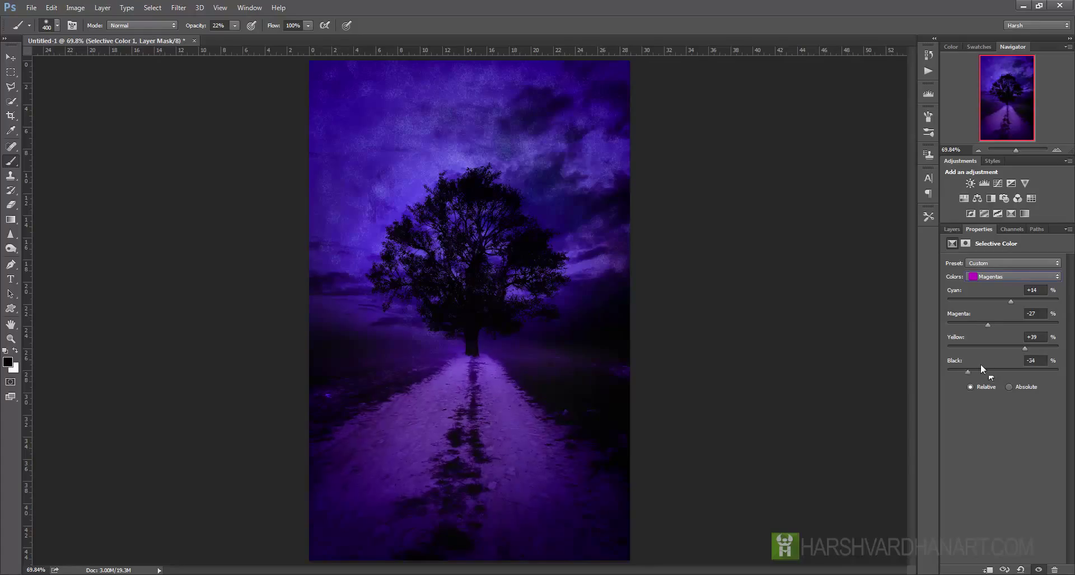
left_click(952, 229)
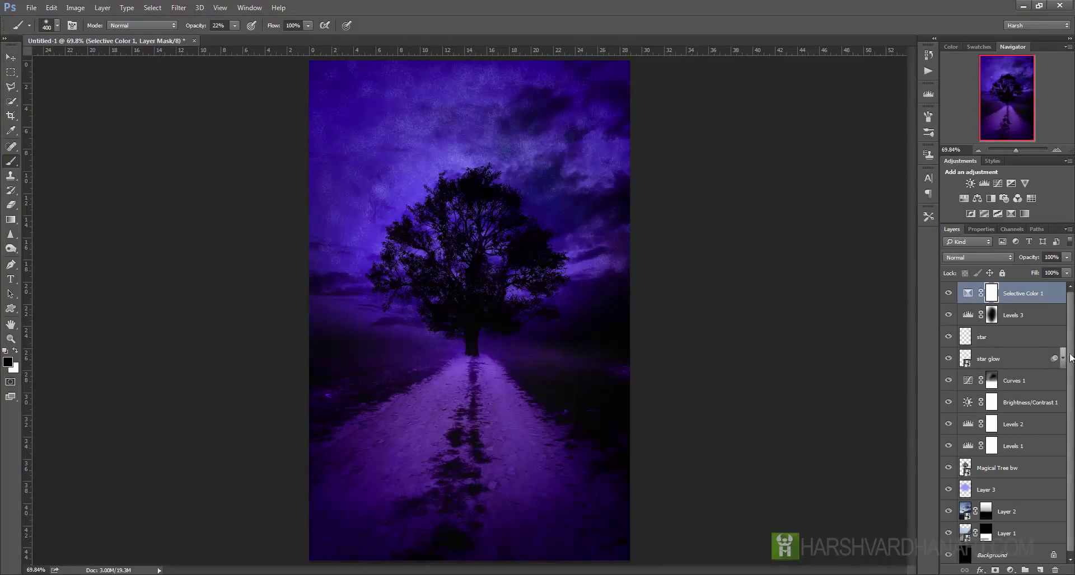
- Add a layer mask to the Magical Tree bw layer and prepare a black brush at 100% opacity
scroll(1071, 378, "down", 1)
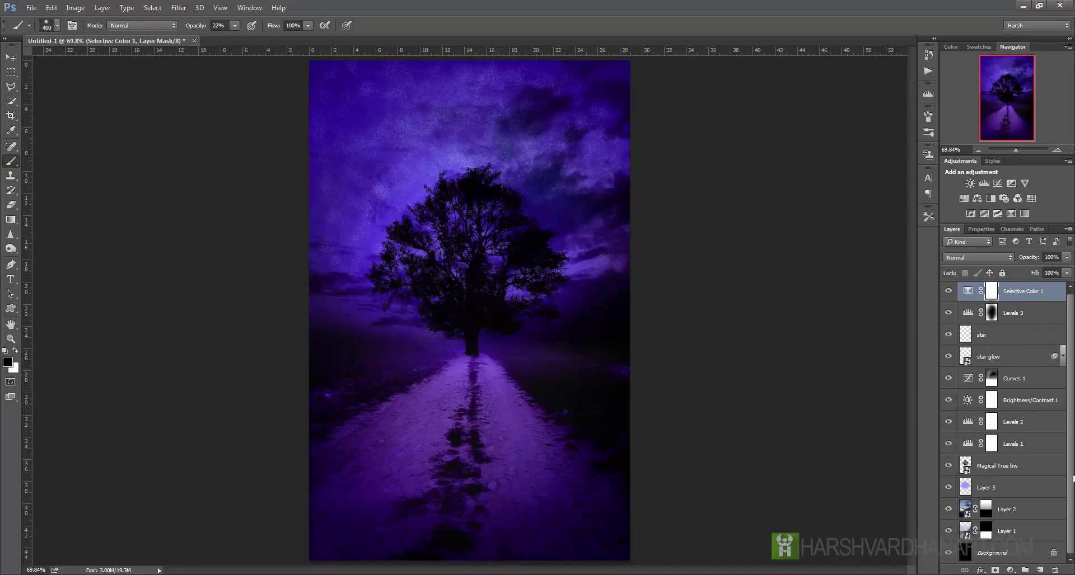
left_click(965, 468)
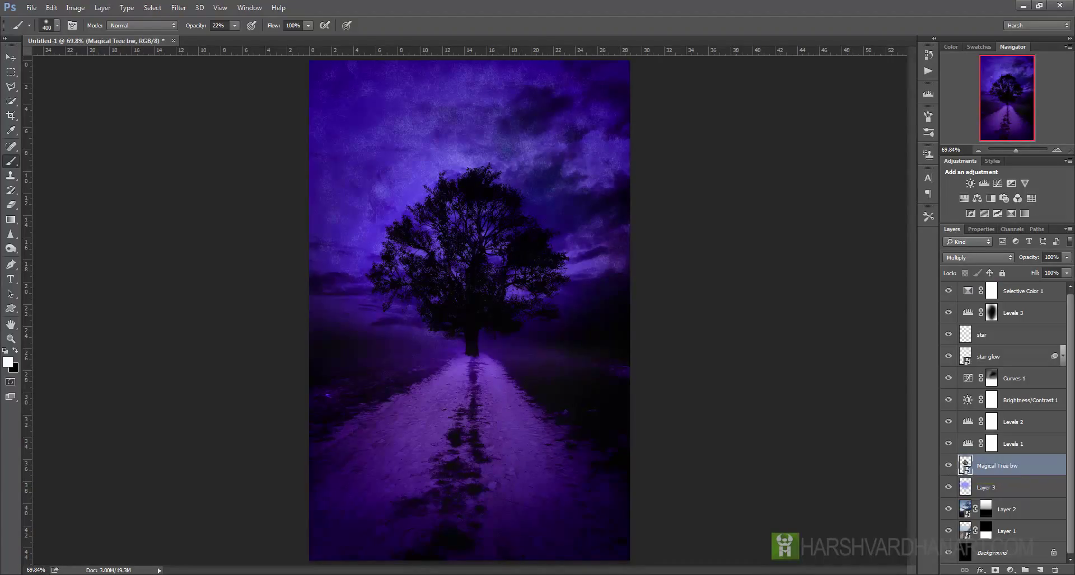
left_click(995, 571)
scroll(465, 353, "up", 5)
key("x")
left_click(234, 26)
left_click_drag(461, 9, 462, 10)
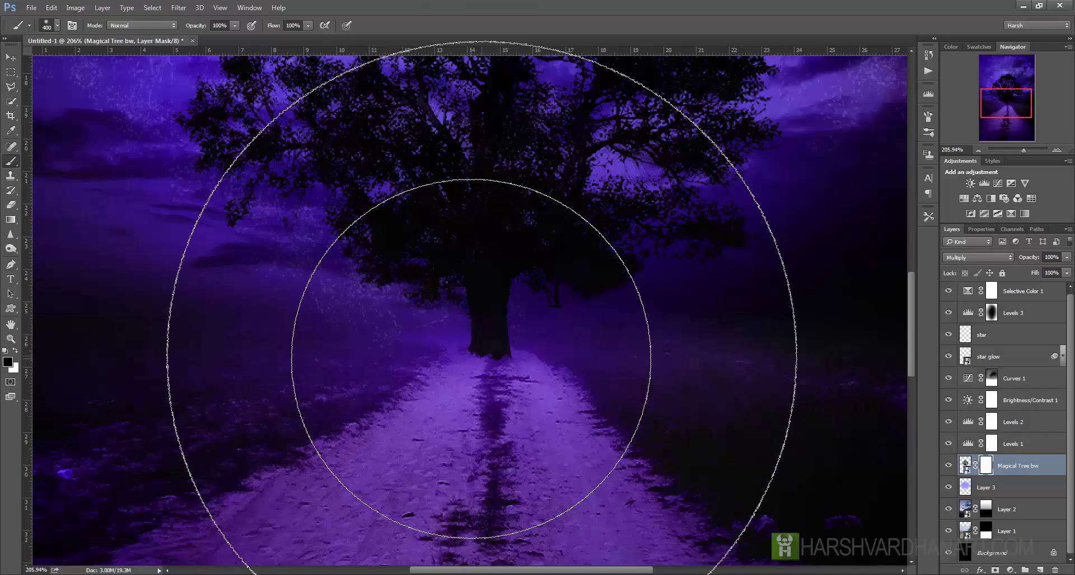
- Reduce the brush to 15 px and paint black on the tree's mask along the trunk base to blend it into the path
key("bracketleft")
key("bracketleft")
key("bracketleft")
key("bracketleft")
key("bracketleft")
key("bracketleft")
key("bracketleft")
key("bracketleft")
key("bracketleft")
key("bracketleft")
key("bracketleft")
key("bracketleft")
key("bracketleft")
key("bracketleft")
key("bracketleft")
key("bracketleft")
mouse_move(471, 357)
left_mouse_down()
mouse_move(509, 360)
mouse_move(454, 353)
mouse_move(520, 363)
mouse_move(520, 353)
mouse_move(507, 356)
left_mouse_up()
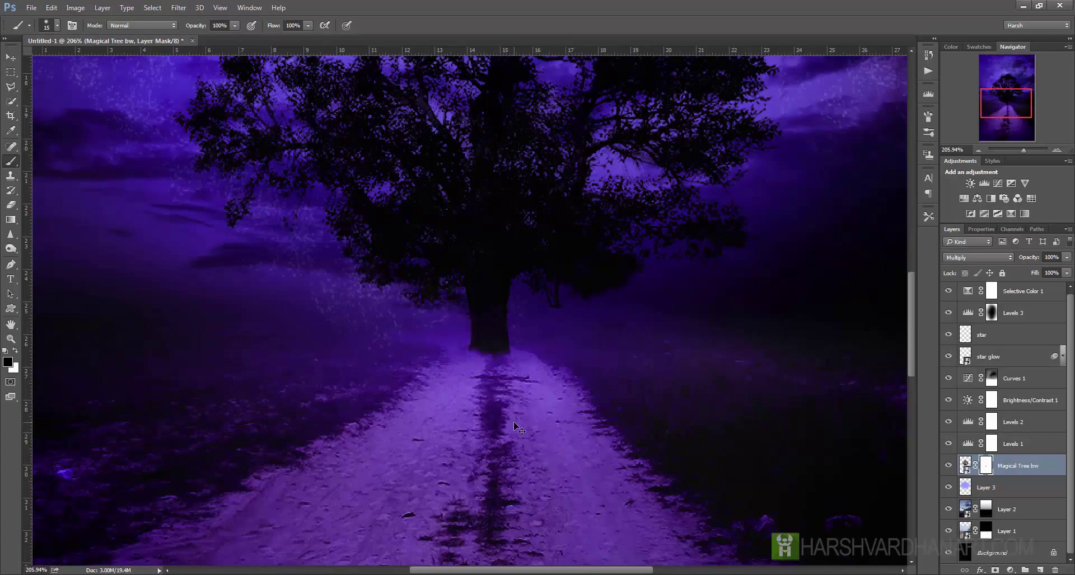
key("ctrl+0")
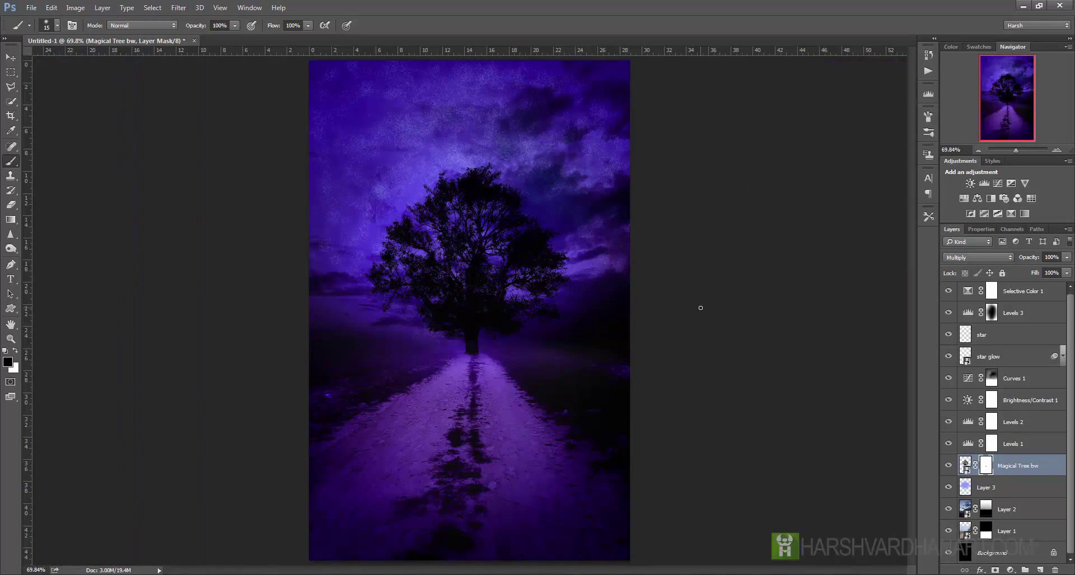
- Add a Color Balance adjustment above Selective Color 1 and shift its midtones on the cyan–red, magenta–green and yellow–blue axes
left_click(1022, 291)
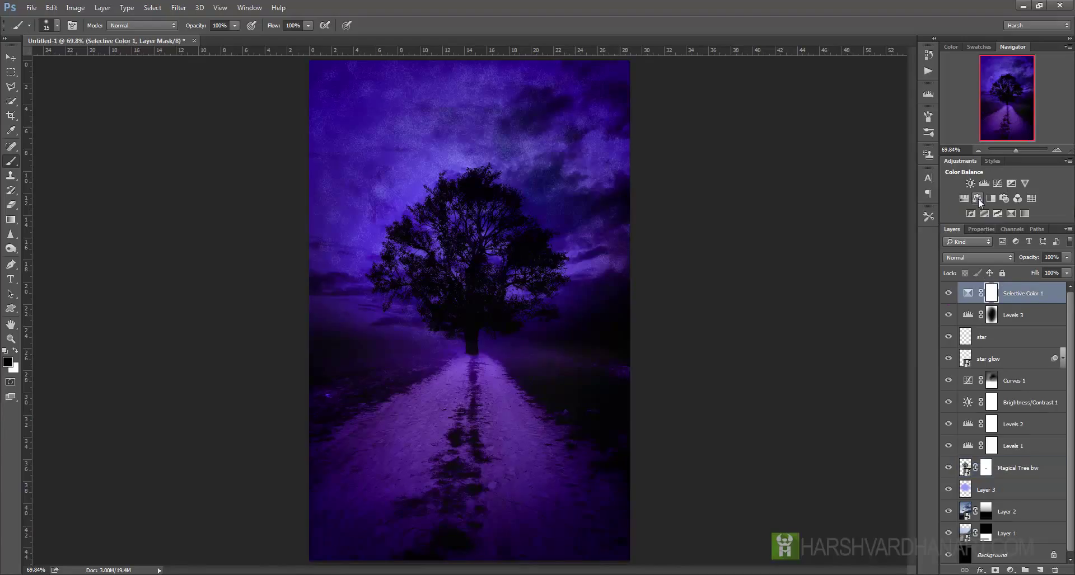
left_click(978, 199)
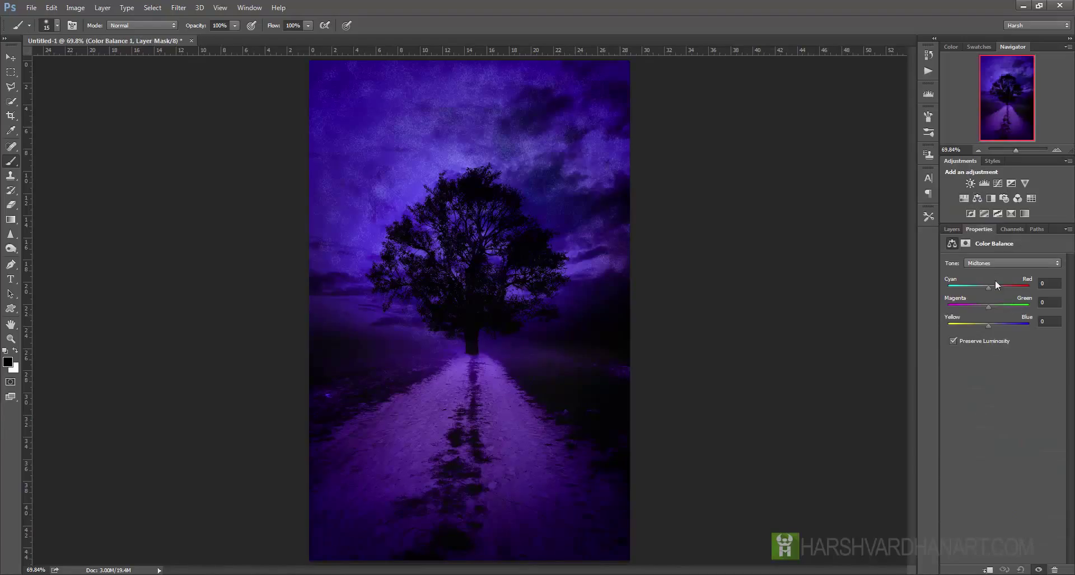
left_click(988, 264)
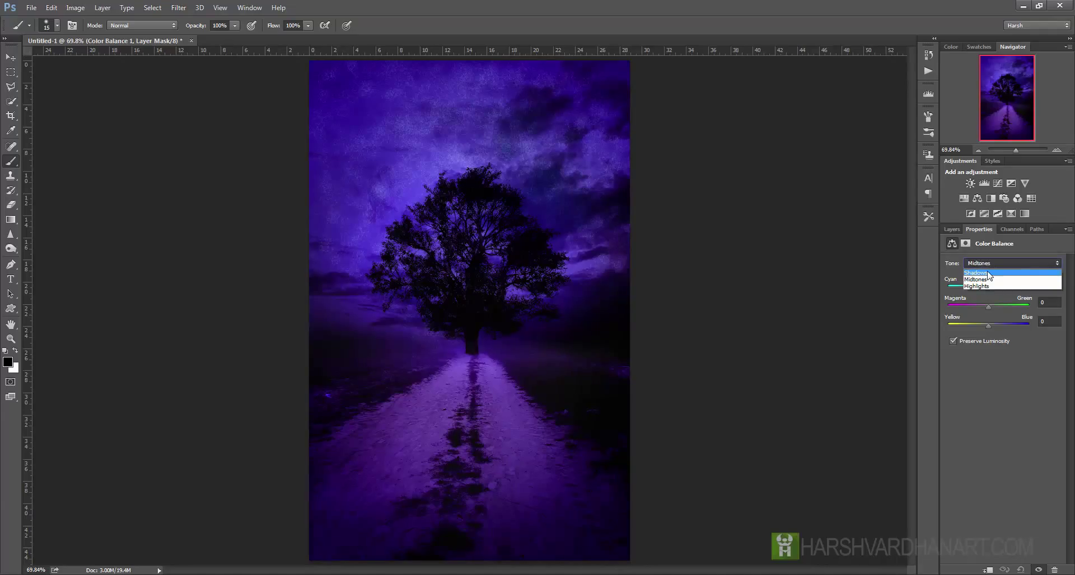
left_click(989, 273)
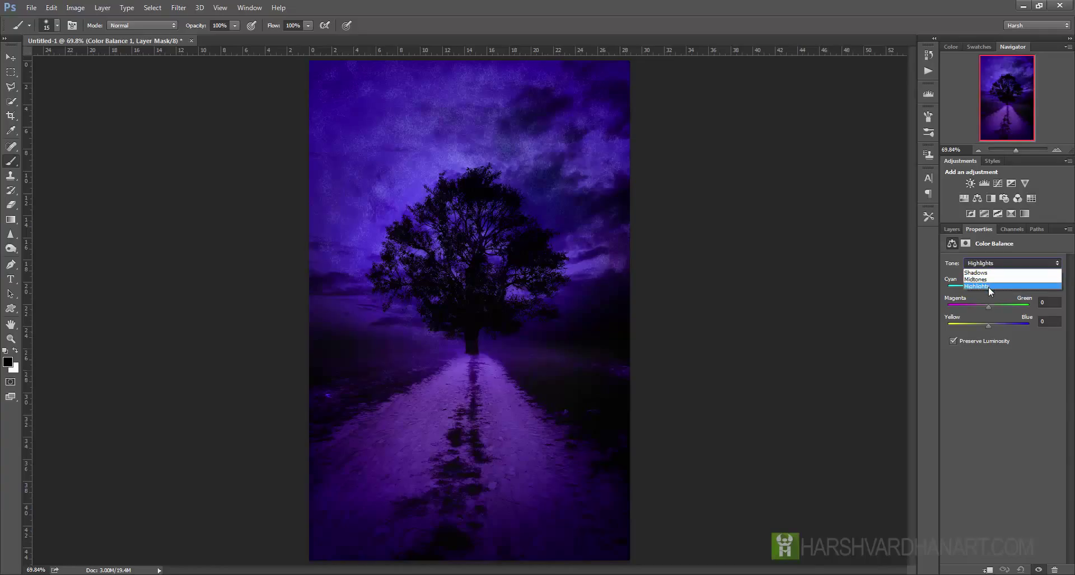
left_click(982, 280)
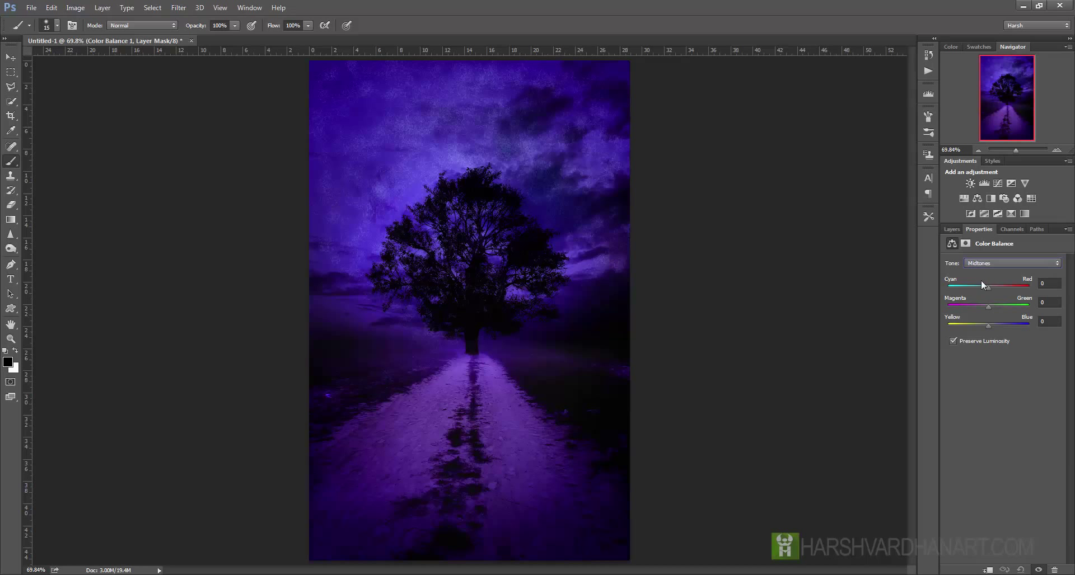
left_click_drag(989, 289, 982, 286)
left_click_drag(984, 285, 997, 285)
left_click_drag(988, 307, 995, 327)
- Shift the Color Balance shadows on the cyan–red, magenta–green and yellow–blue axes
left_click(990, 264)
left_click(986, 272)
left_click_drag(986, 288, 996, 307)
left_click_drag(991, 325, 994, 325)
- Adjust the Color Balance highlights on the magenta–green and yellow–blue axes and return to the layer list
left_click(989, 263)
left_click(978, 286)
mouse_move(988, 307)
left_mouse_down()
mouse_move(982, 325)
mouse_move(999, 325)
mouse_move(988, 325)
left_mouse_up()
left_click(950, 229)
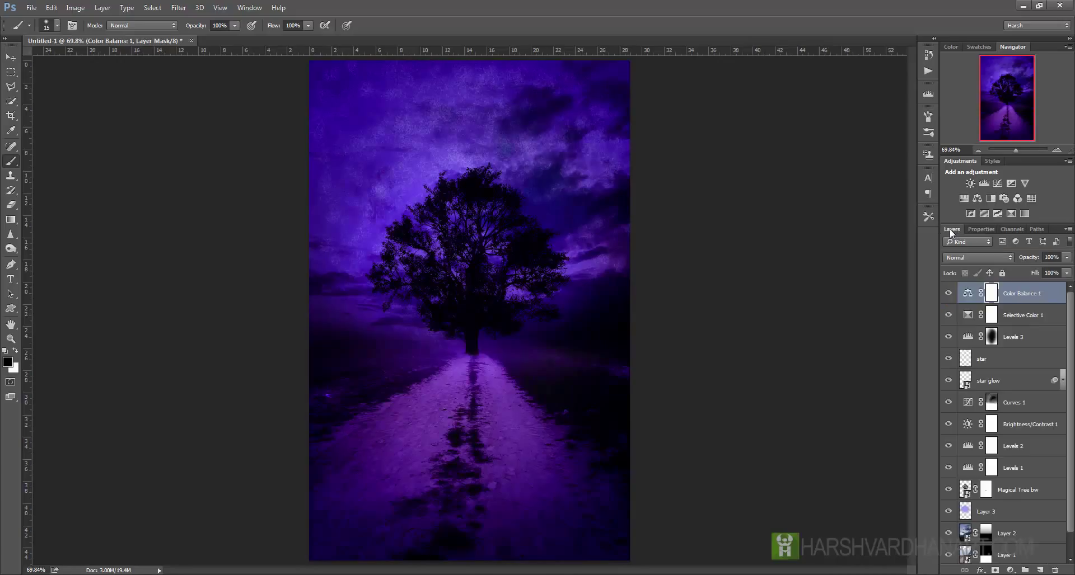